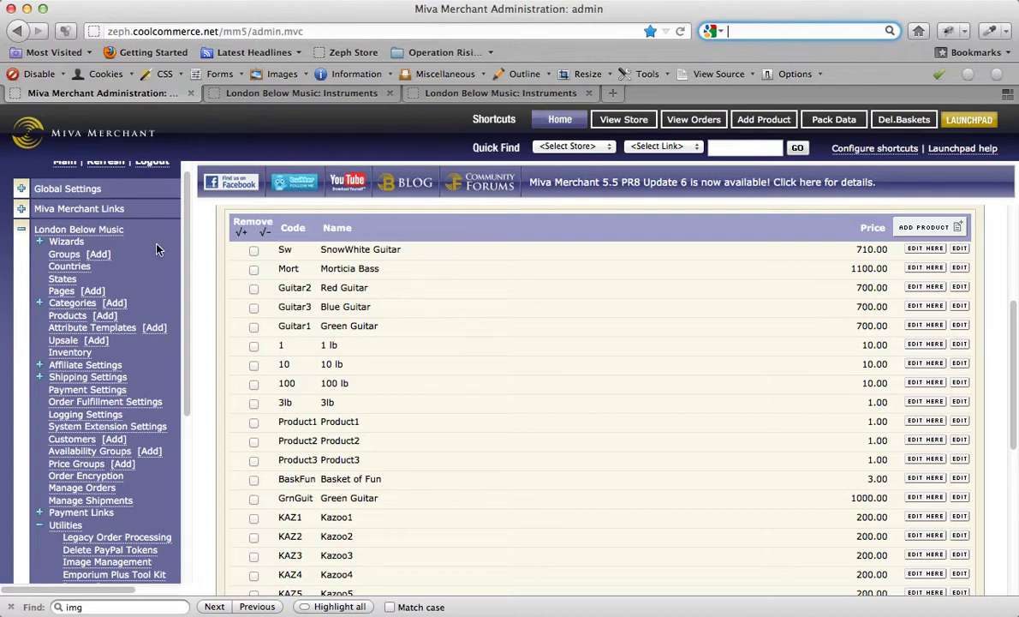
# Start a new product with code and name Shirt, price 20 and weight 1
pyautogui.click(84, 307)
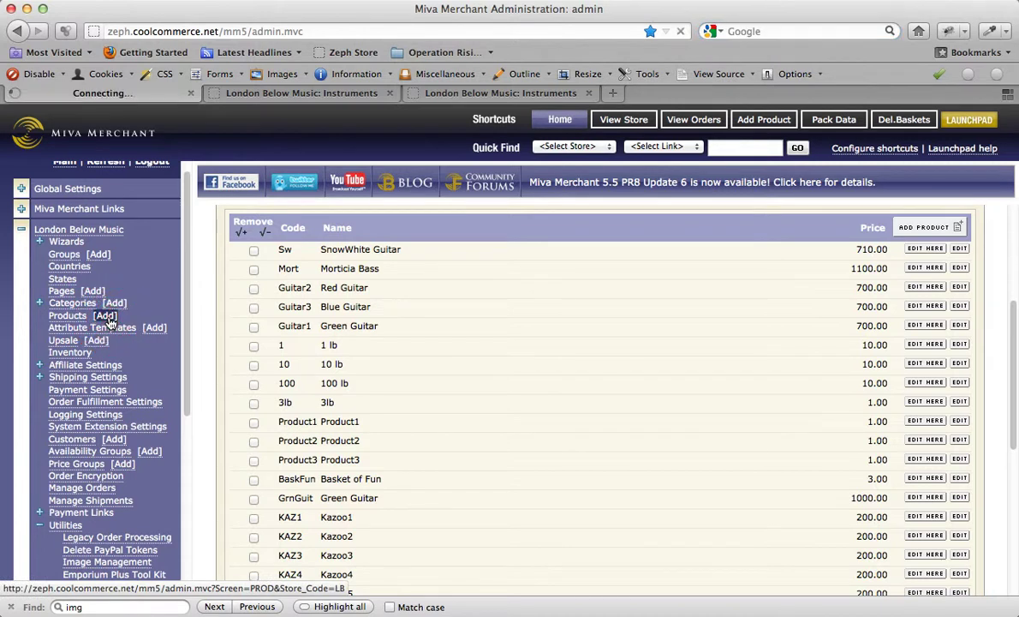
pyautogui.click(397, 303)
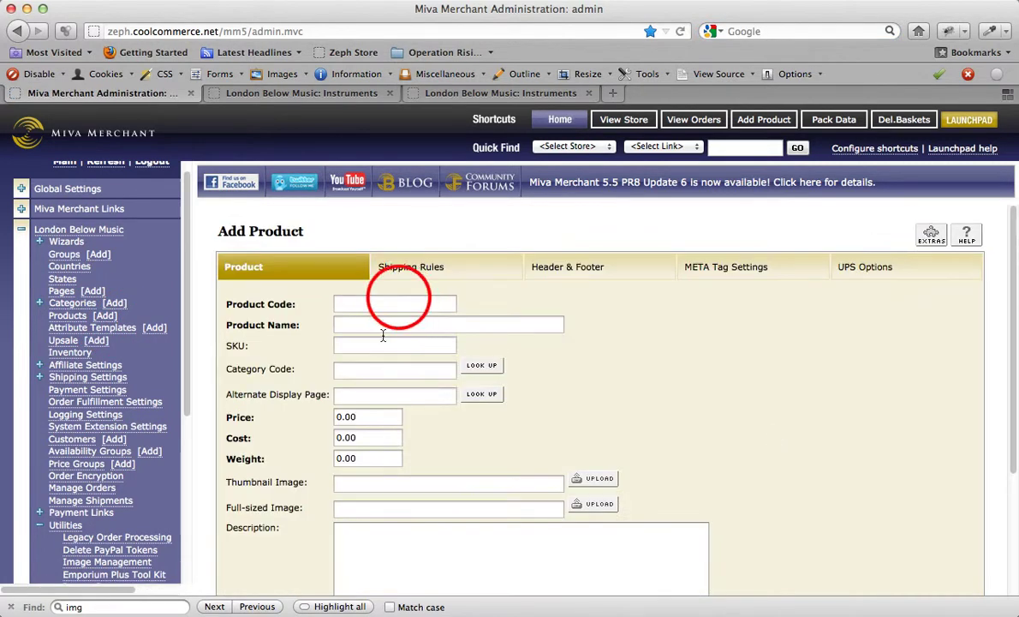
pyautogui.write('Shirt')
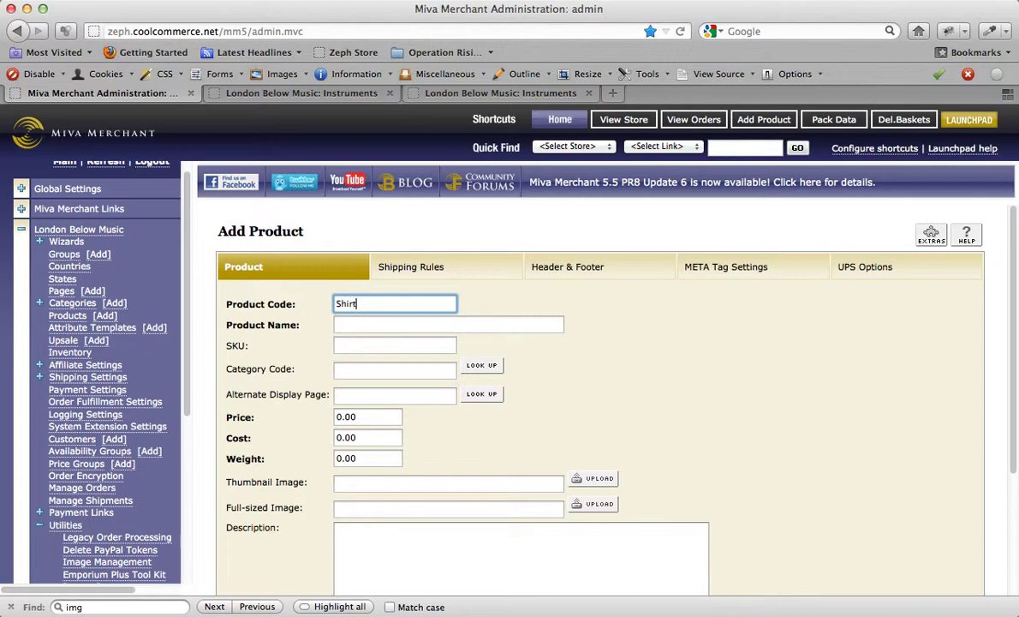
pyautogui.press('Tab')
pyautogui.write('Shirt')
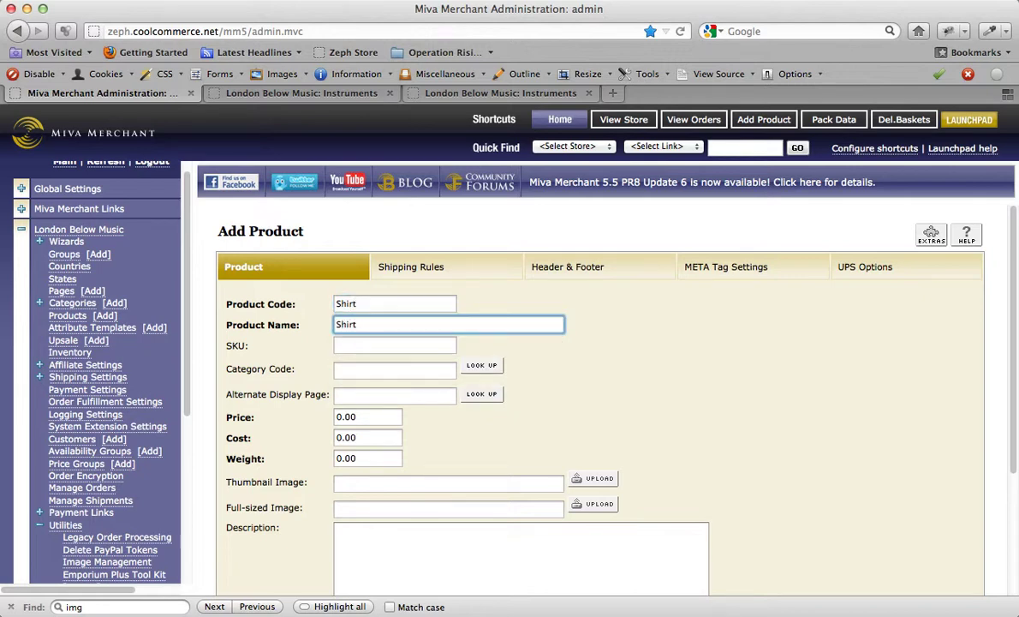
pyautogui.press('Tab')
pyautogui.press('Tab')
pyautogui.press('Tab')
pyautogui.press('Tab')
pyautogui.press('BackSpace')
pyautogui.write('20')
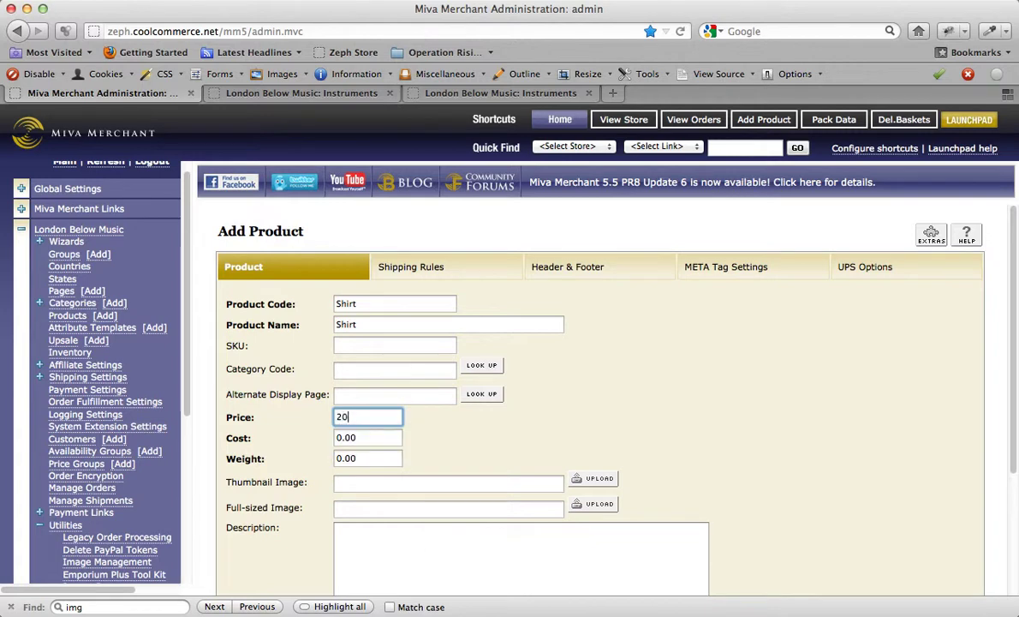
pyautogui.press('Tab')
pyautogui.press('Tab')
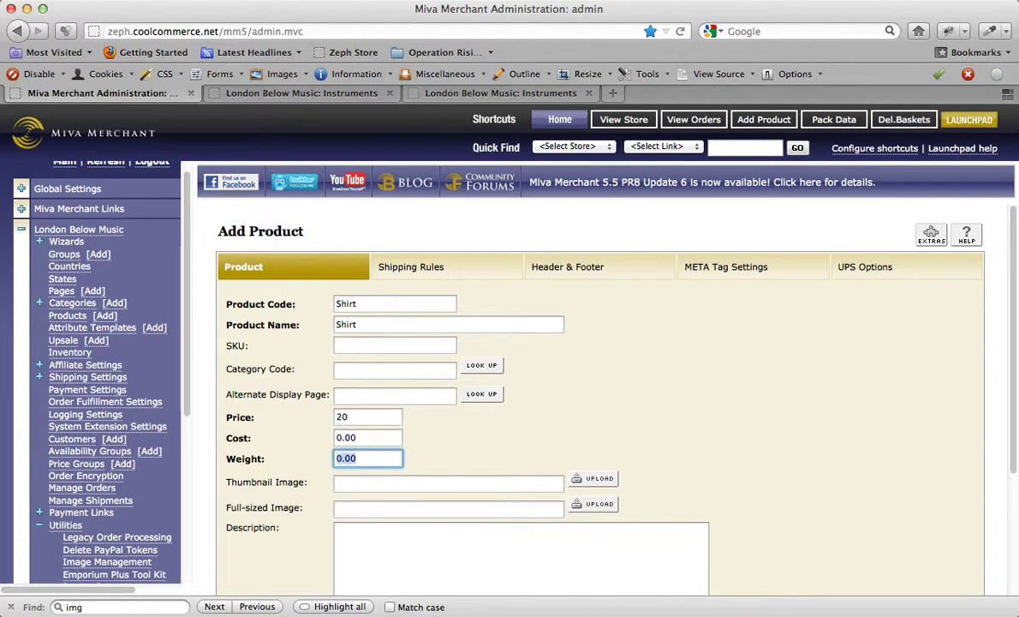
pyautogui.write('1')
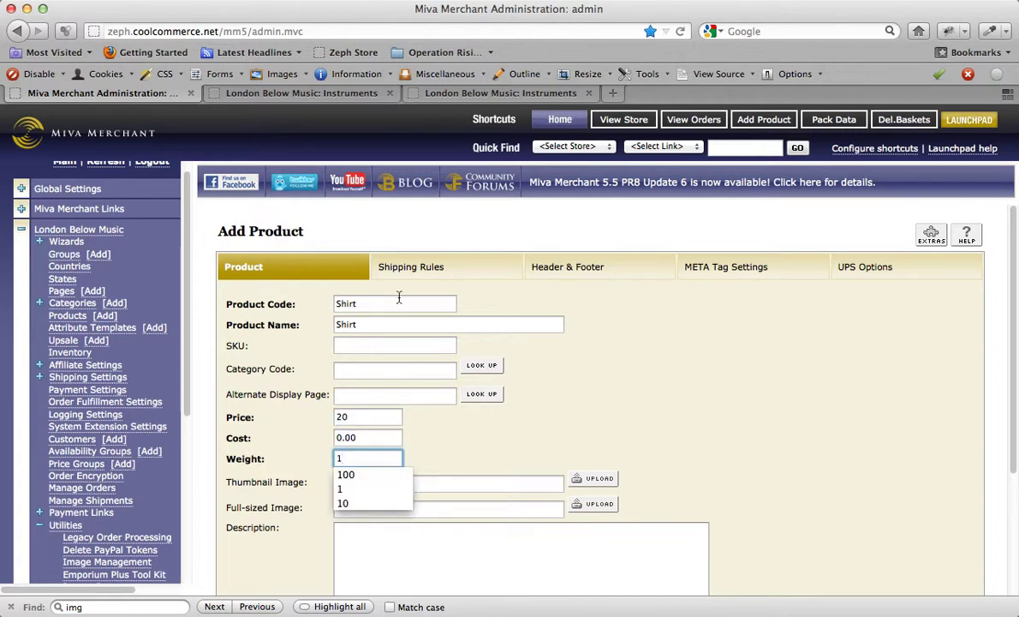
pyautogui.click(830, 473)
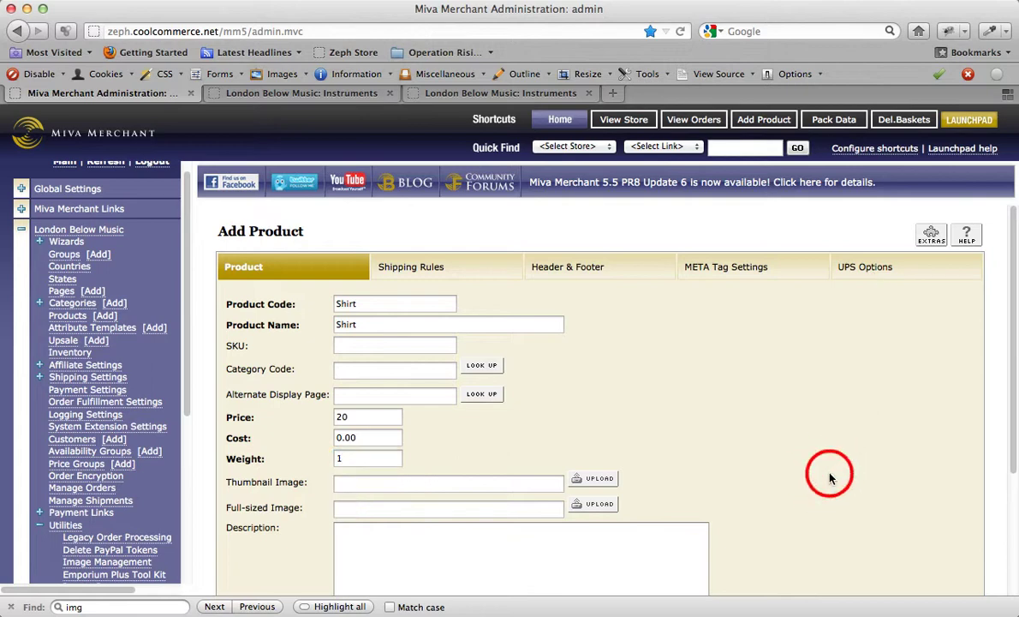
# Paste the lorem ipsum HTML paragraph twice into the description and add the product
pyautogui.scroll(-3, 830, 475)
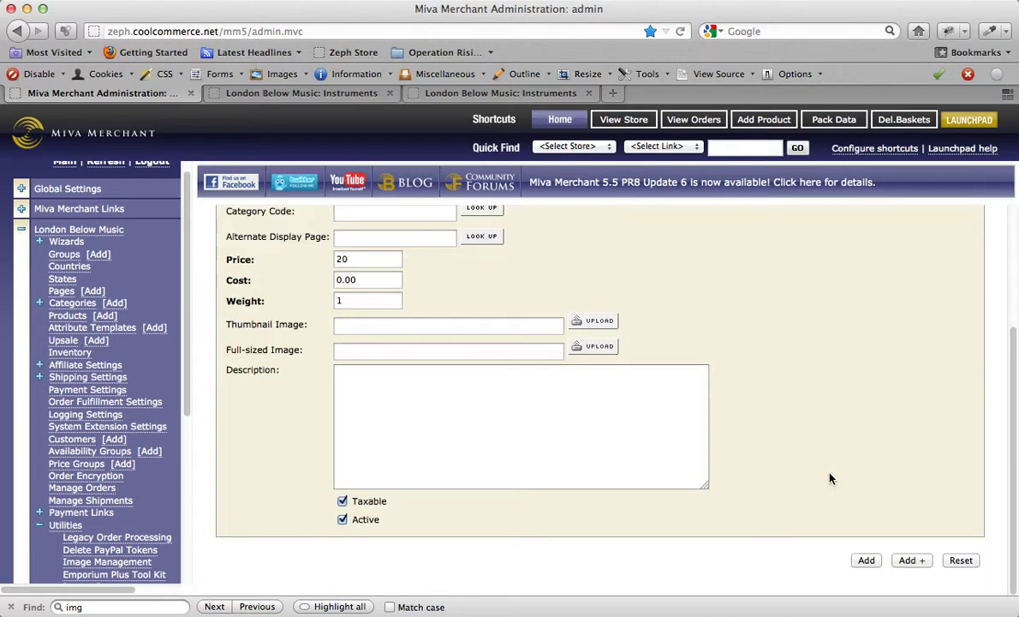
pyautogui.click(639, 436)
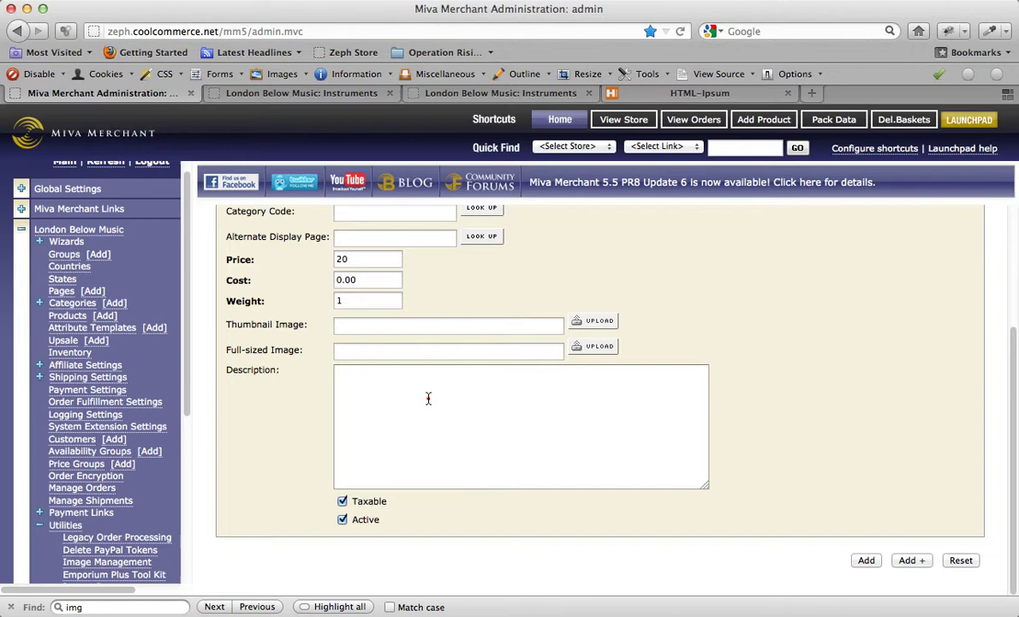
pyautogui.press('super+v')
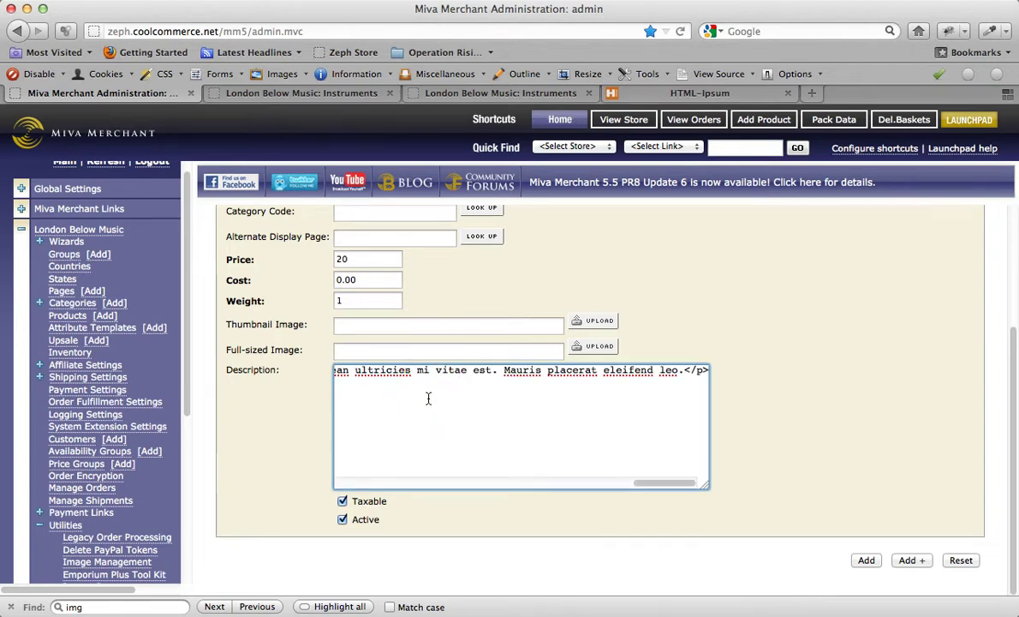
pyautogui.press('Return')
pyautogui.press('Return')
pyautogui.write('<p>Pellentesque habitant morbi tristique senectus et netus et malesuada fames ac turpis egestas. Vestibulum tortor quam, feugiat vitae, ultricies eget, tempor sit amet, ante. Donec eu libero sit amet quam egestas semper. Aenean ultricies mi vitae est. Mauris placerat eleifend leo.</p>')
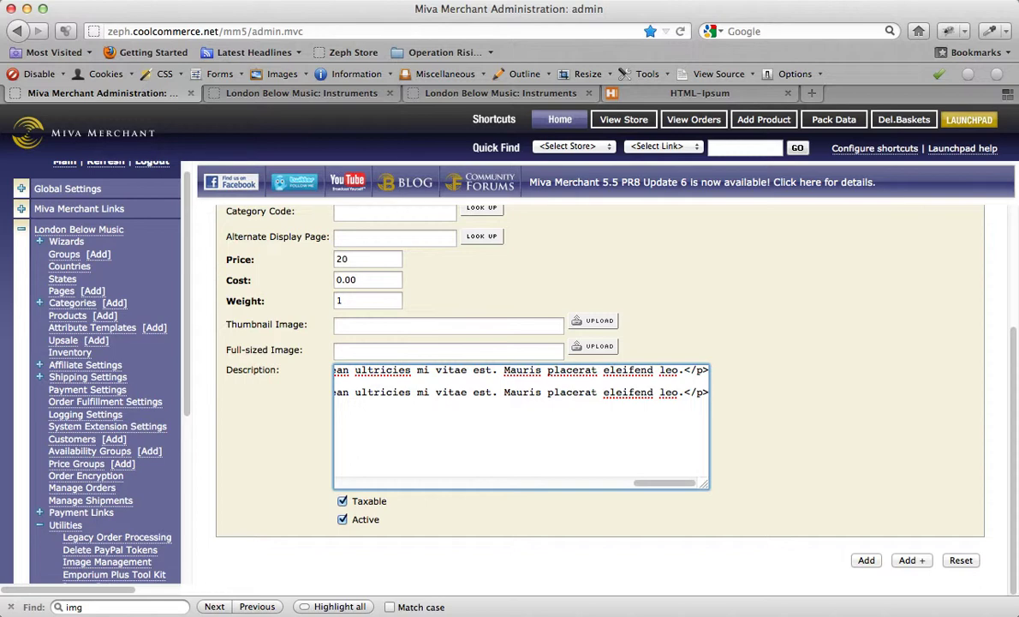
pyautogui.scroll(4, 887, 514)
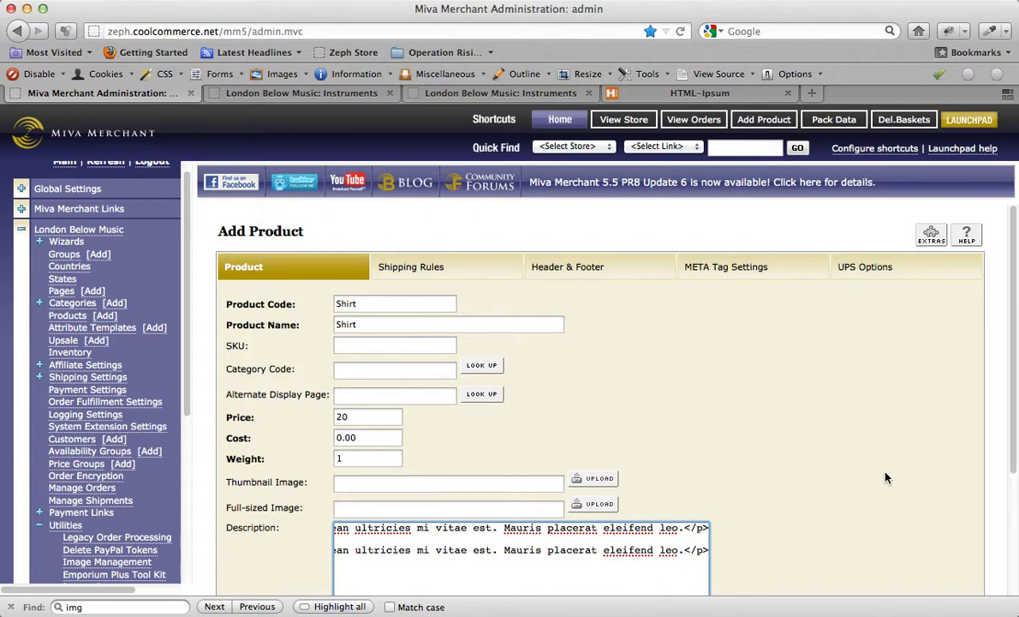
pyautogui.scroll(-4, 887, 478)
pyautogui.click(866, 561)
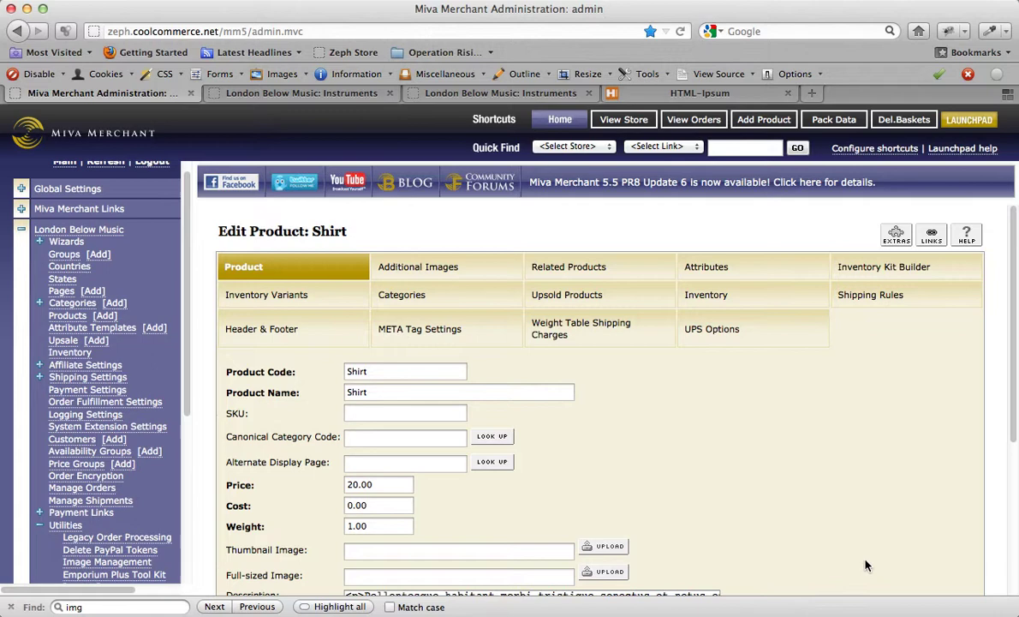
# View the Shirt storefront page and select its two description paragraphs
pyautogui.click(931, 234)
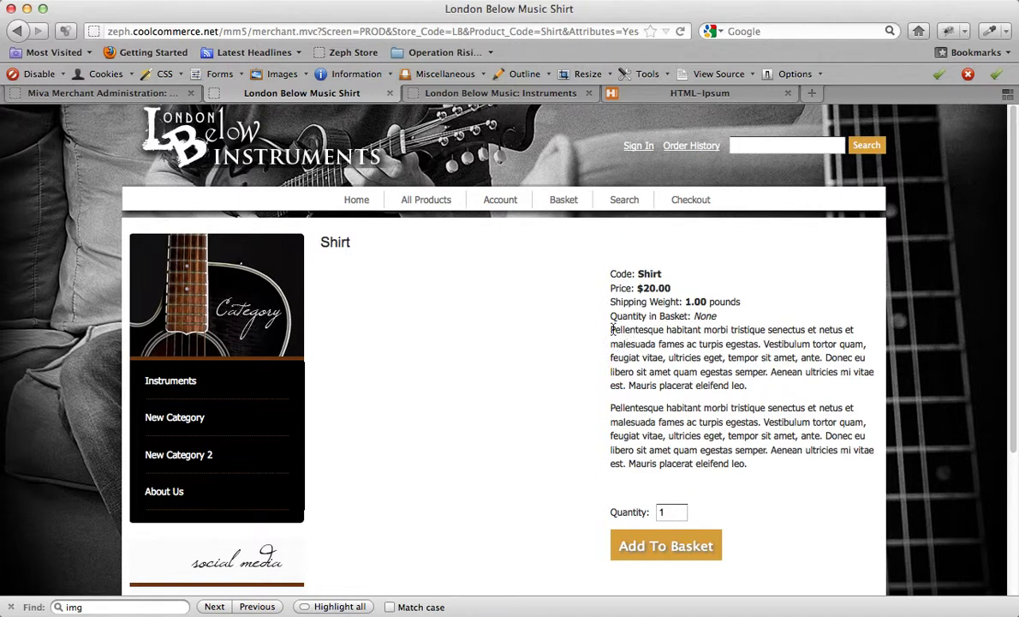
pyautogui.moveTo(749, 384); pyautogui.dragTo(615, 329)
pyautogui.click(606, 411)
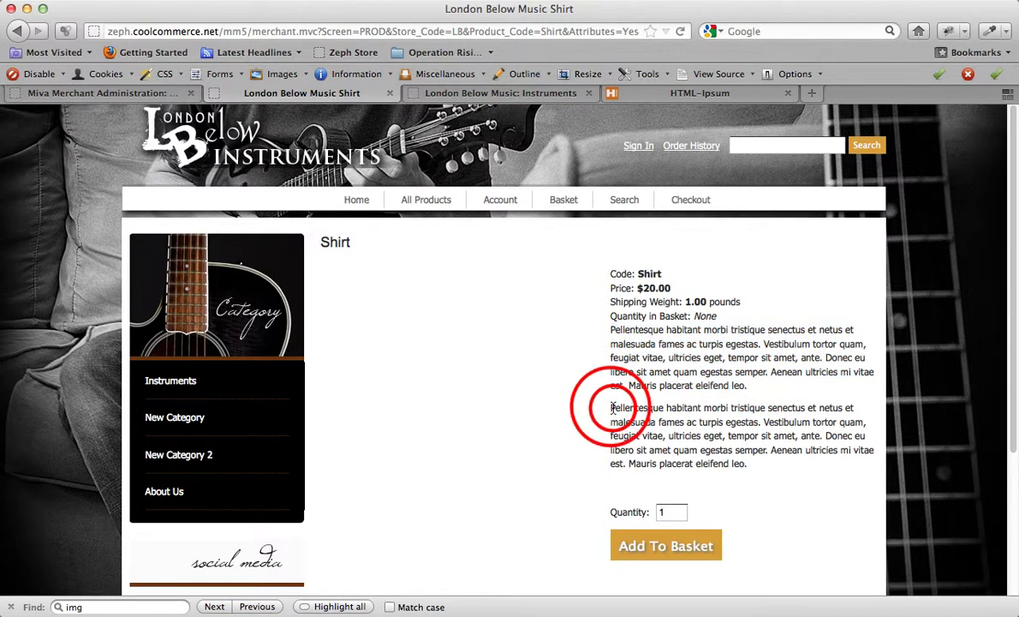
pyautogui.moveTo(606, 410); pyautogui.dragTo(764, 468)
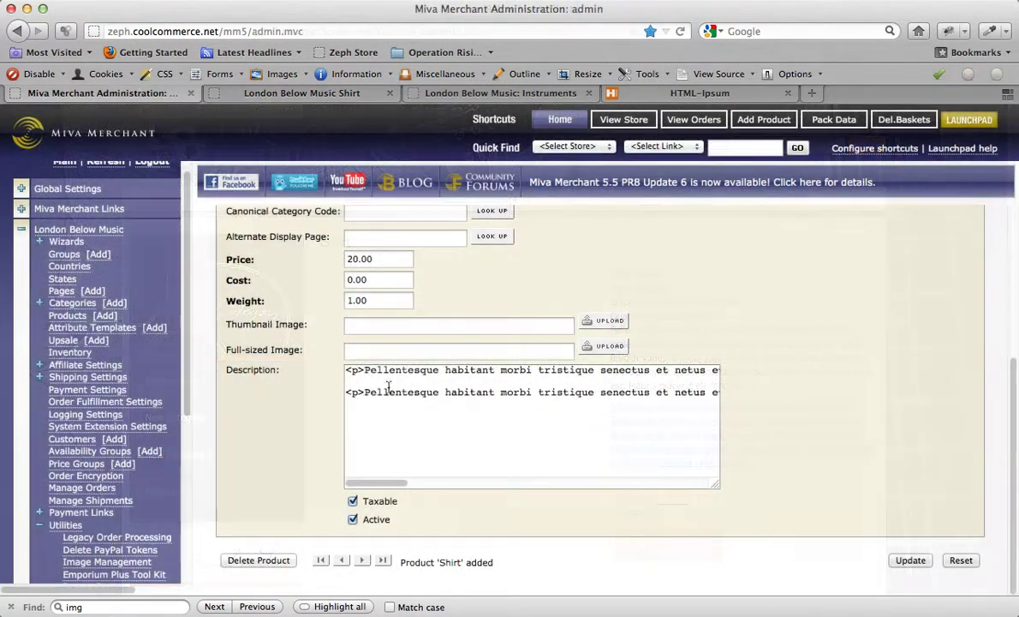
# Inspect the description markup in the admin and return to the Edit Product: Shirt page
pyautogui.click(363, 372)
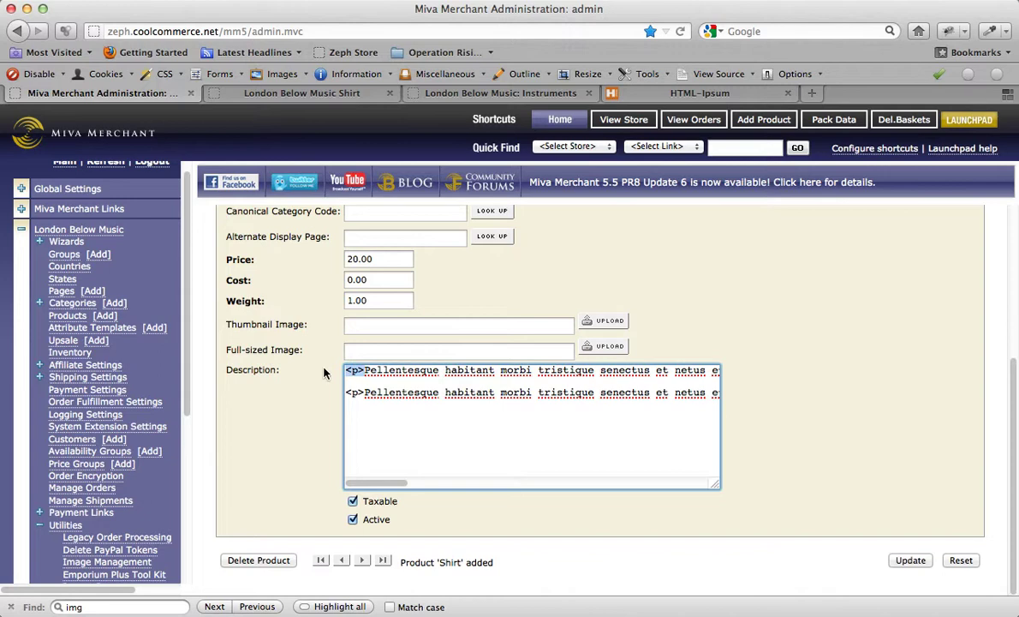
pyautogui.hscroll(3, 539, 391)
pyautogui.hscroll(10, 539, 392)
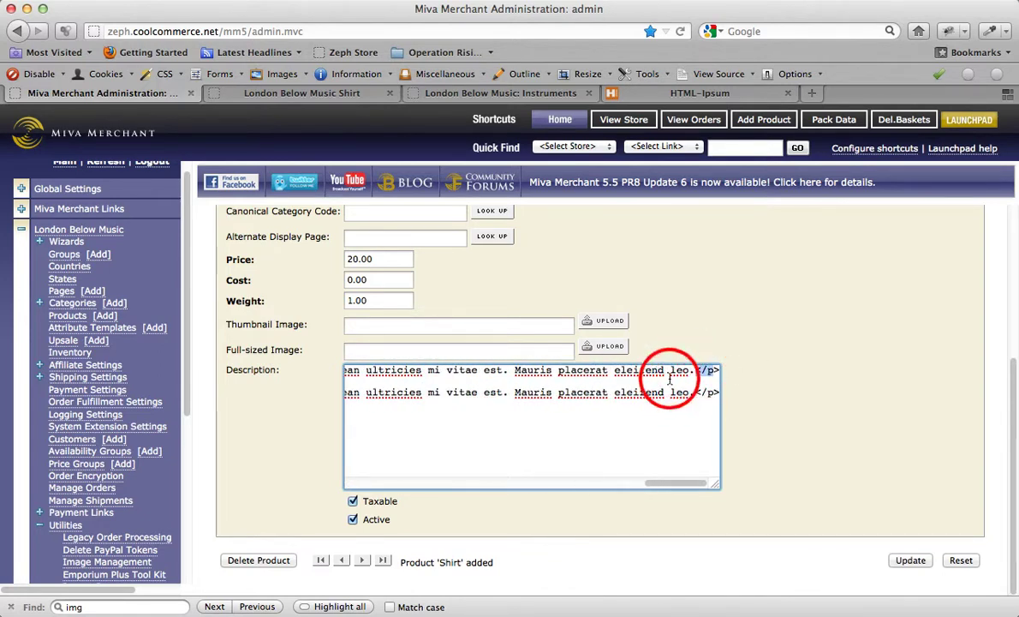
pyautogui.hscroll(-10, 670, 379)
pyautogui.press('super+bracketleft')
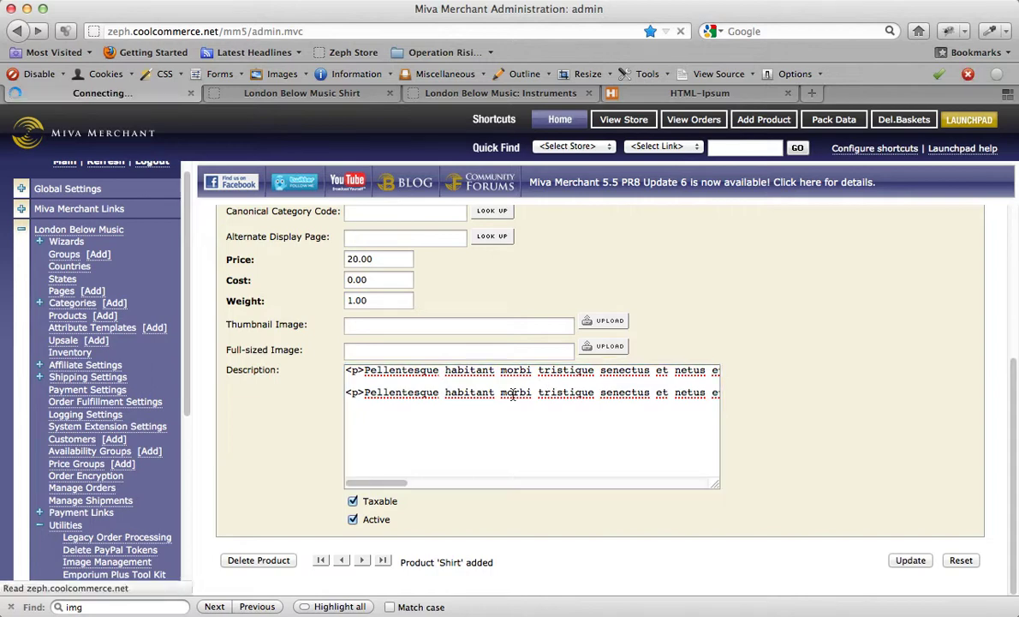
pyautogui.press('super+bracketright')
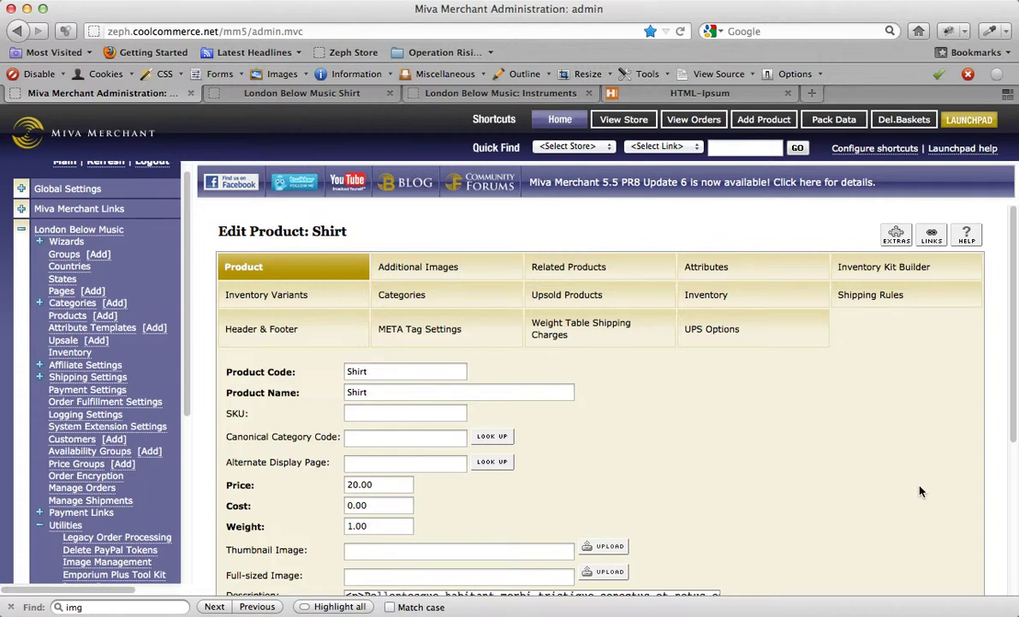
# Add a new Shirt attribute with code SIZE and prompt Size
pyautogui.click(716, 269)
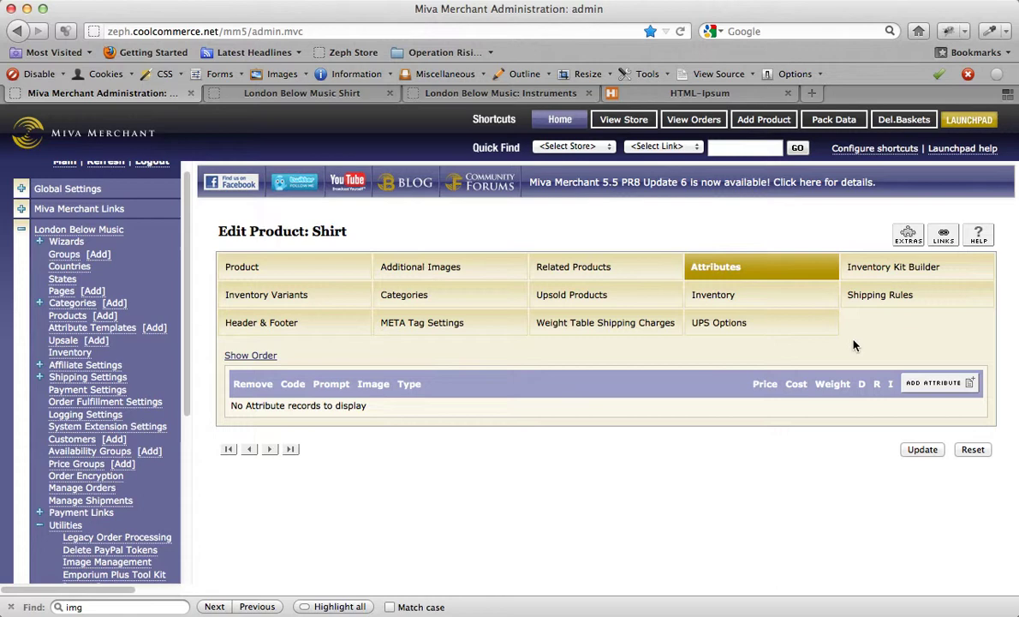
pyautogui.click(913, 386)
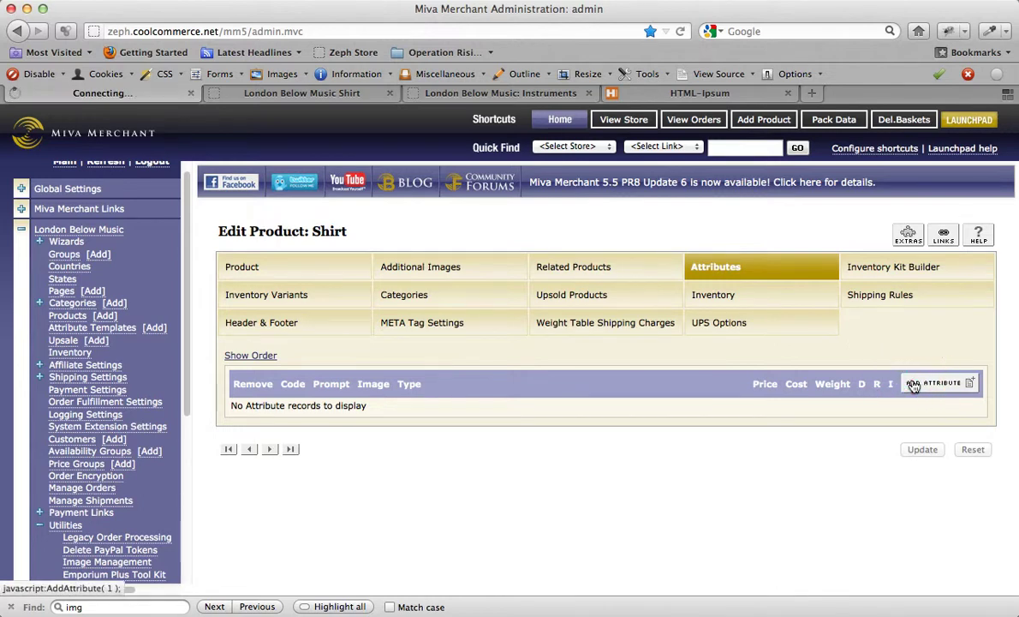
pyautogui.click(284, 395)
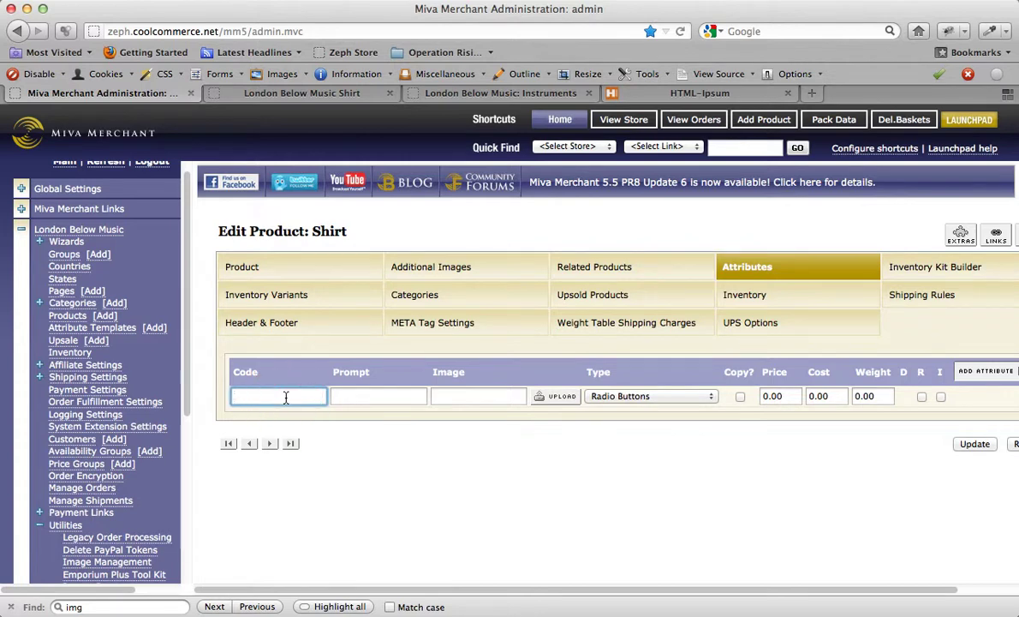
pyautogui.write('SIZE')
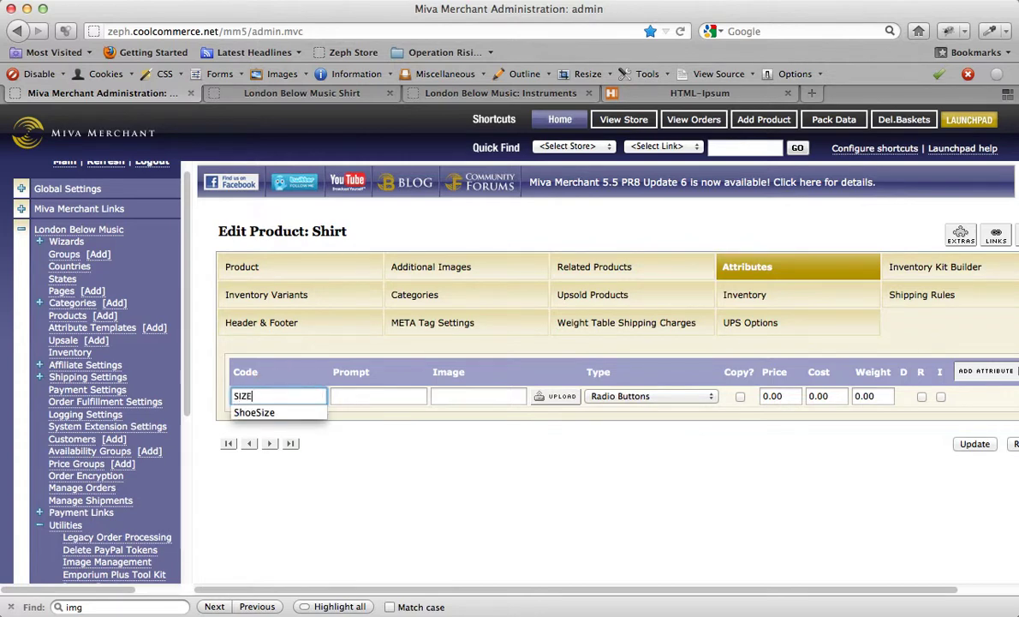
pyautogui.press('Tab')
pyautogui.write('Size')
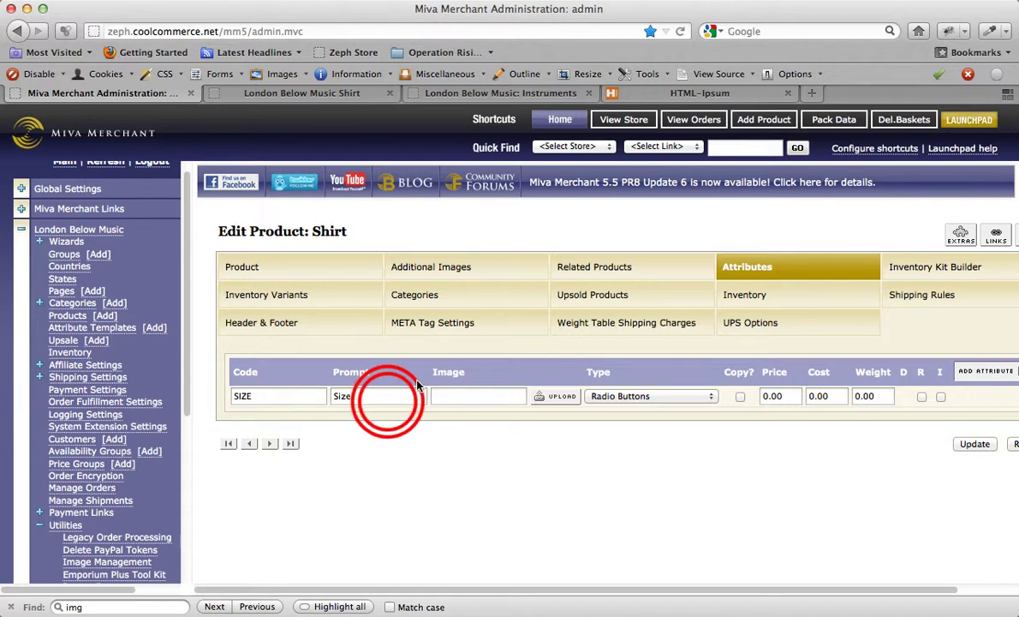
# Retype the Size prompt and keep Radio Buttons as the display type
pyautogui.click(387, 399)
pyautogui.doubleClick(387, 399)
pyautogui.write('Size')
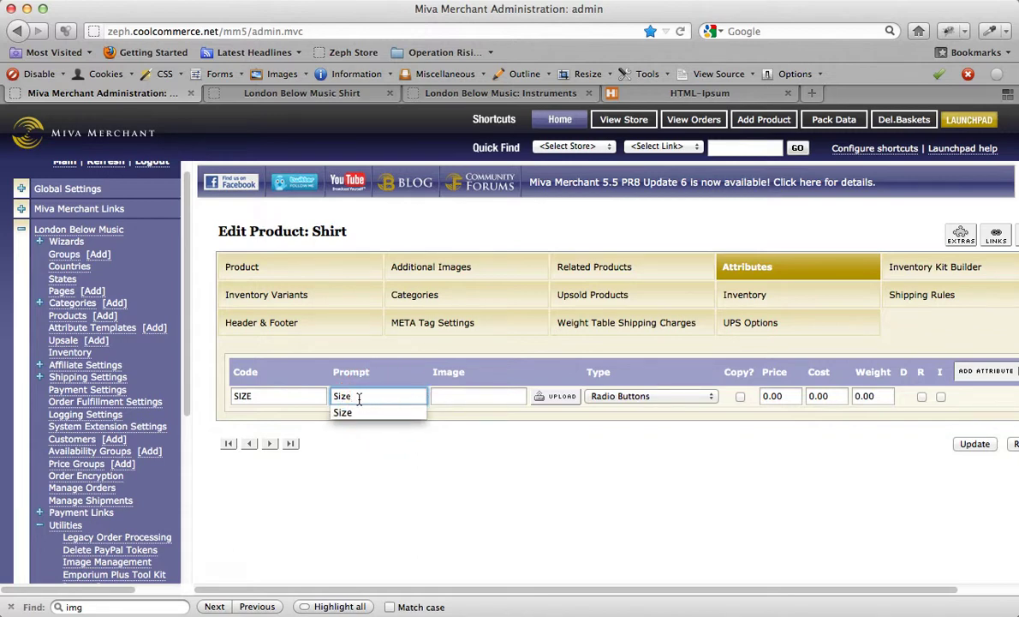
pyautogui.moveTo(331, 397); pyautogui.dragTo(359, 398)
pyautogui.click(681, 392)
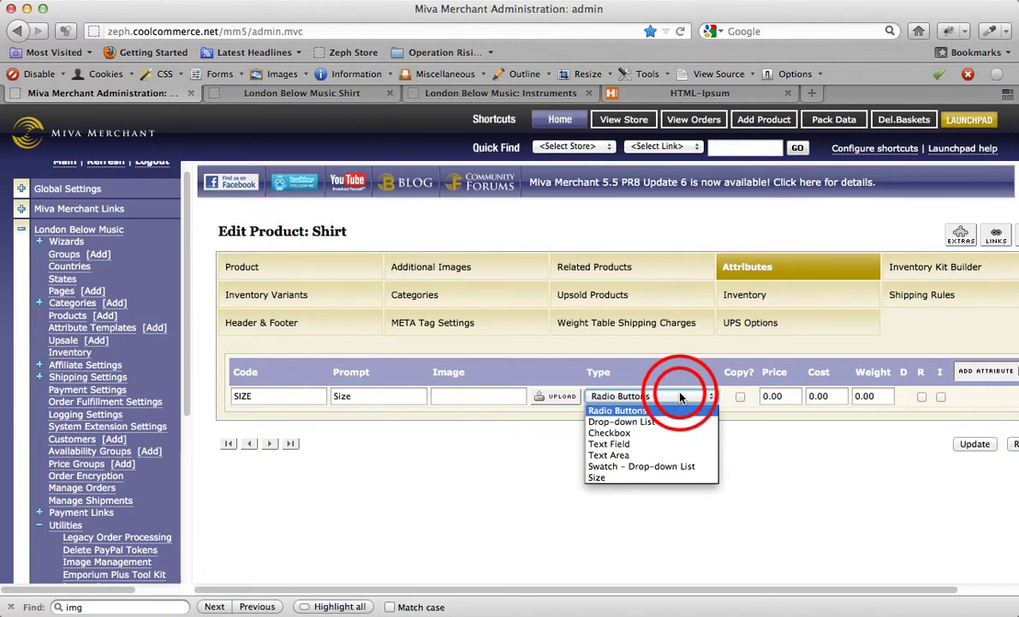
pyautogui.click(683, 396)
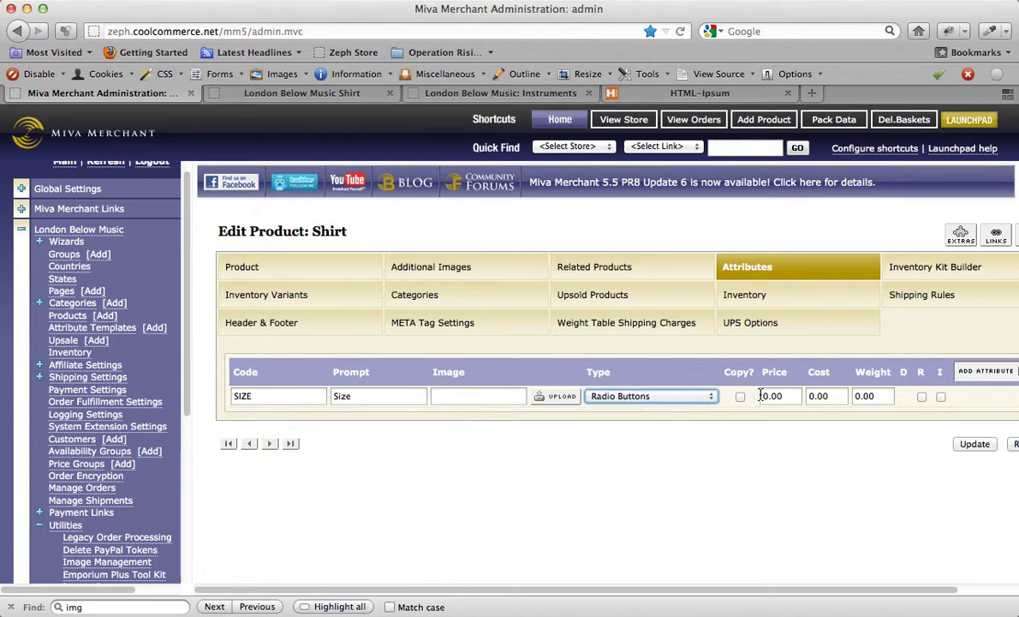
pyautogui.hscroll(1, 753, 429)
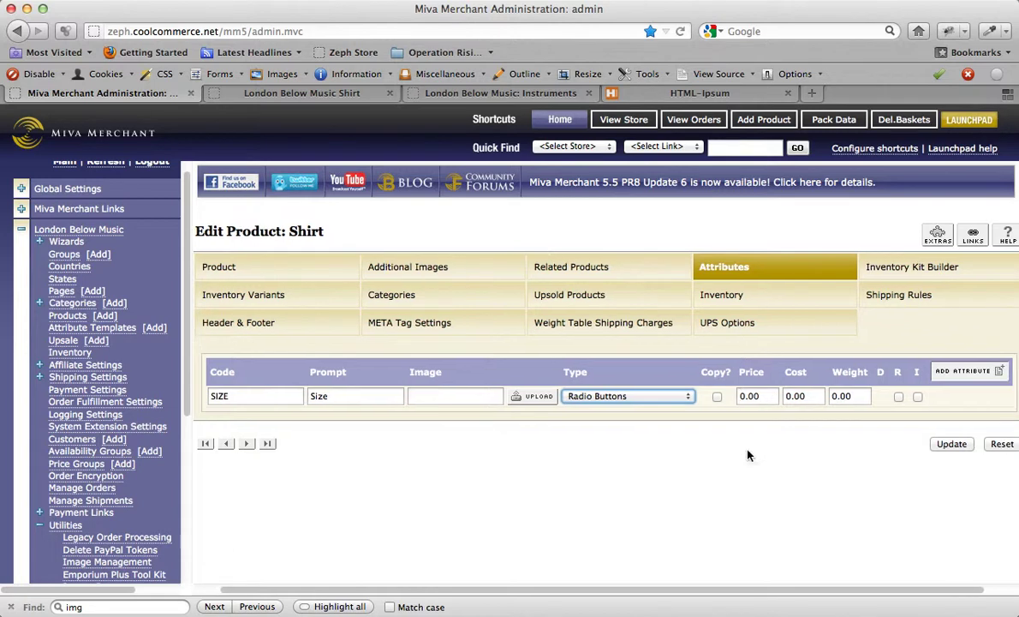
# Save the Size attribute and add its first option, SM Small
pyautogui.click(939, 443)
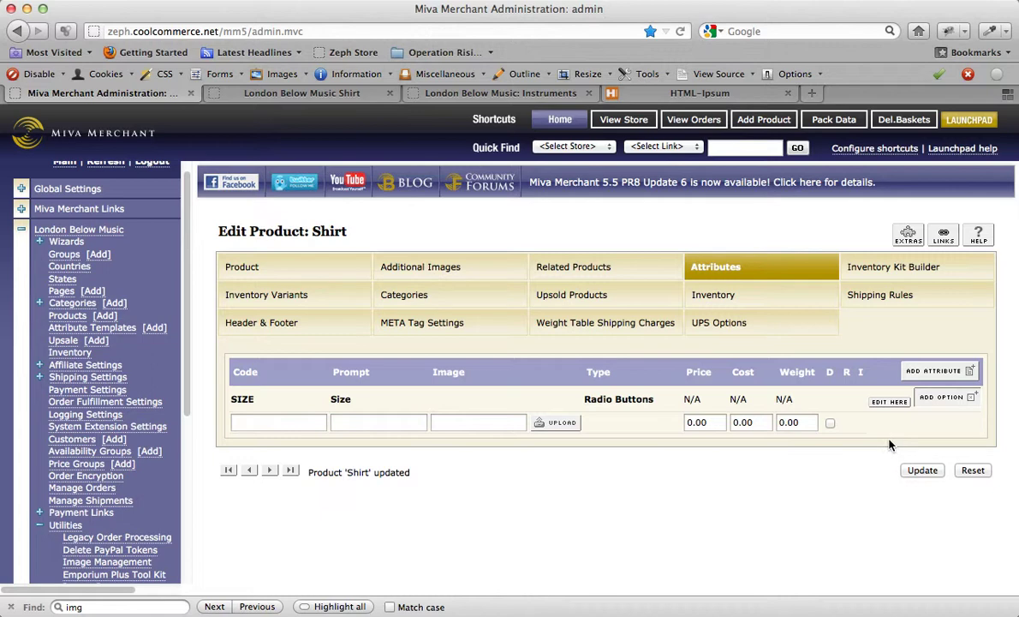
pyautogui.click(277, 422)
pyautogui.write('SM')
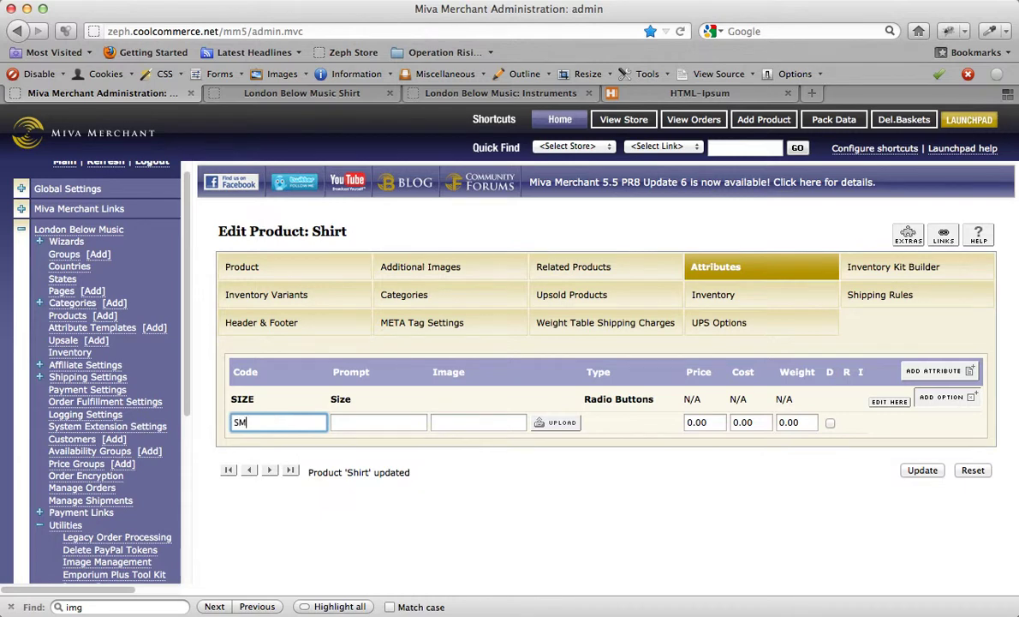
pyautogui.press('Tab')
pyautogui.write('Smal')
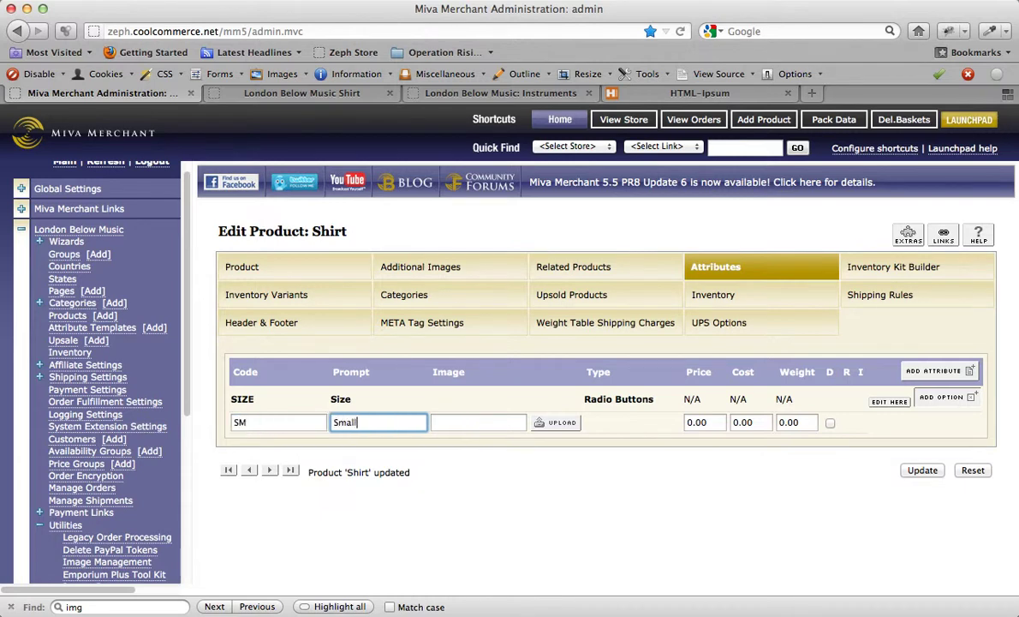
pyautogui.click(923, 470)
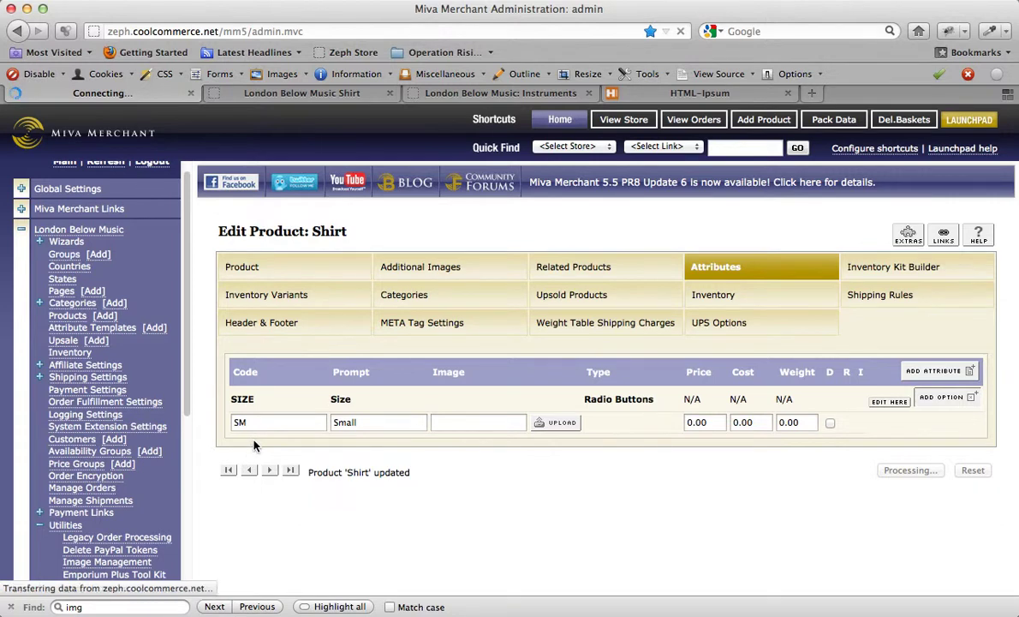
# Add and save option MED Medium, then enter code LG for the next option
pyautogui.write('Med')
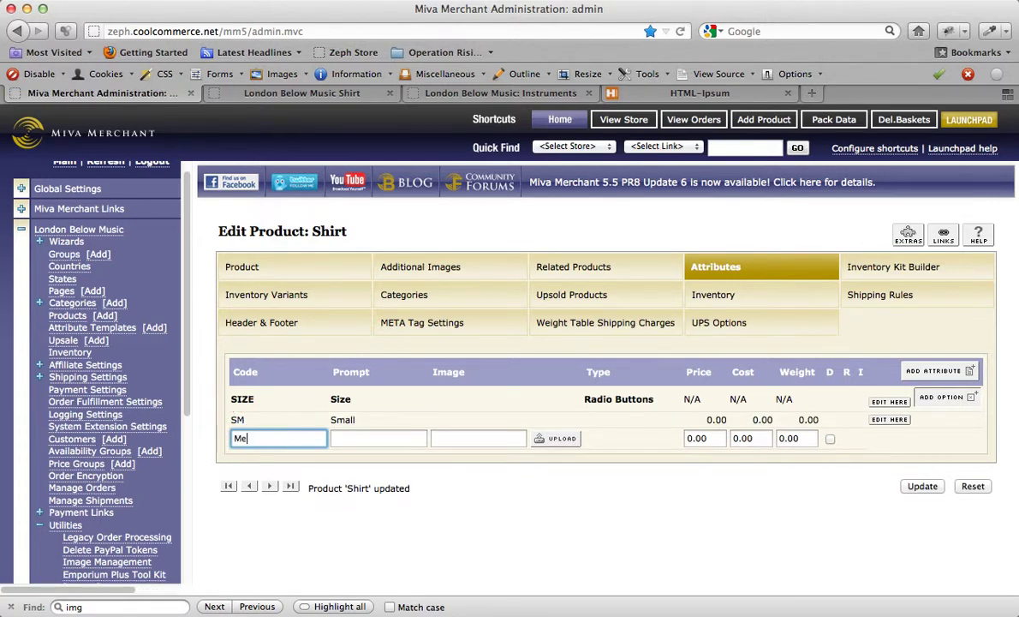
pyautogui.press('BackSpace')
pyautogui.press('BackSpace')
pyautogui.write('ED')
pyautogui.press('Tab')
pyautogui.write('Medium')
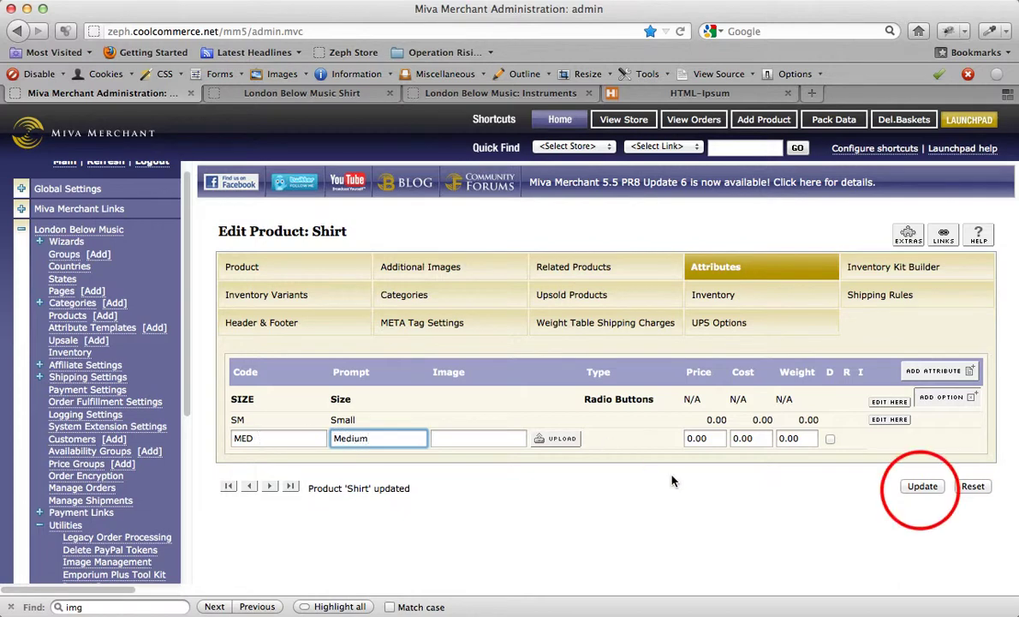
pyautogui.press('Return')
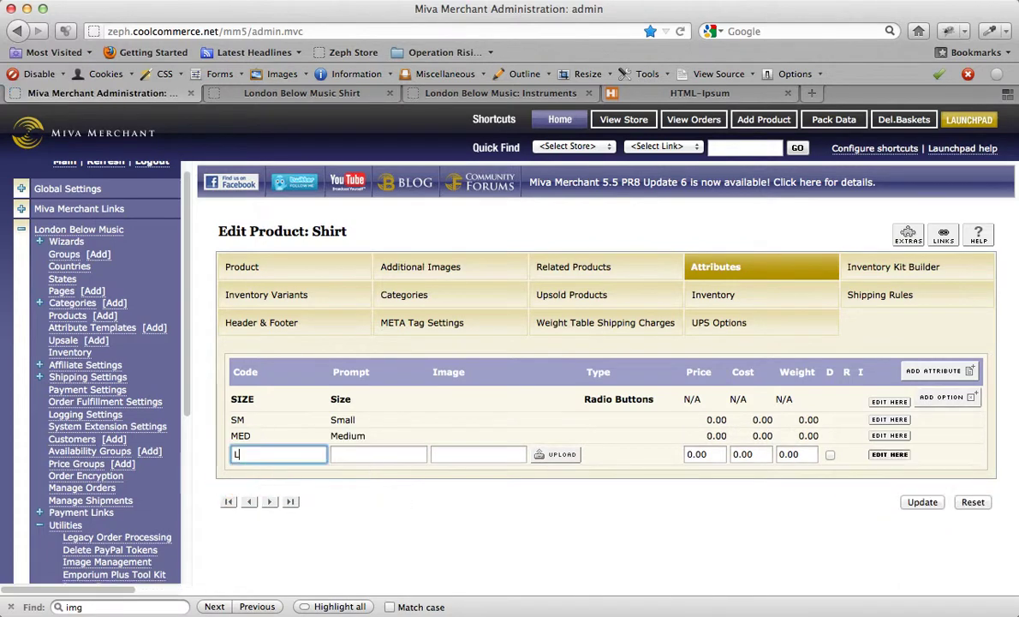
pyautogui.write('La')
pyautogui.press('BackSpace')
pyautogui.press('BackSpace')
pyautogui.write('LG')
pyautogui.press('Tab')
# Save the Large option, then try the Medium and Large sizes on the storefront
pyautogui.write('Large')
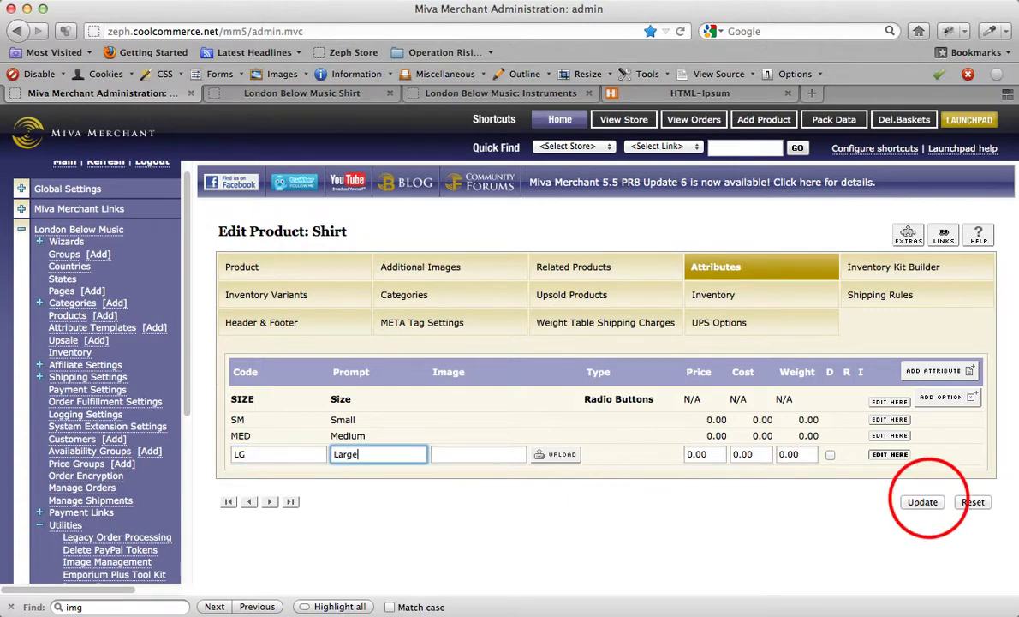
pyautogui.click(929, 503)
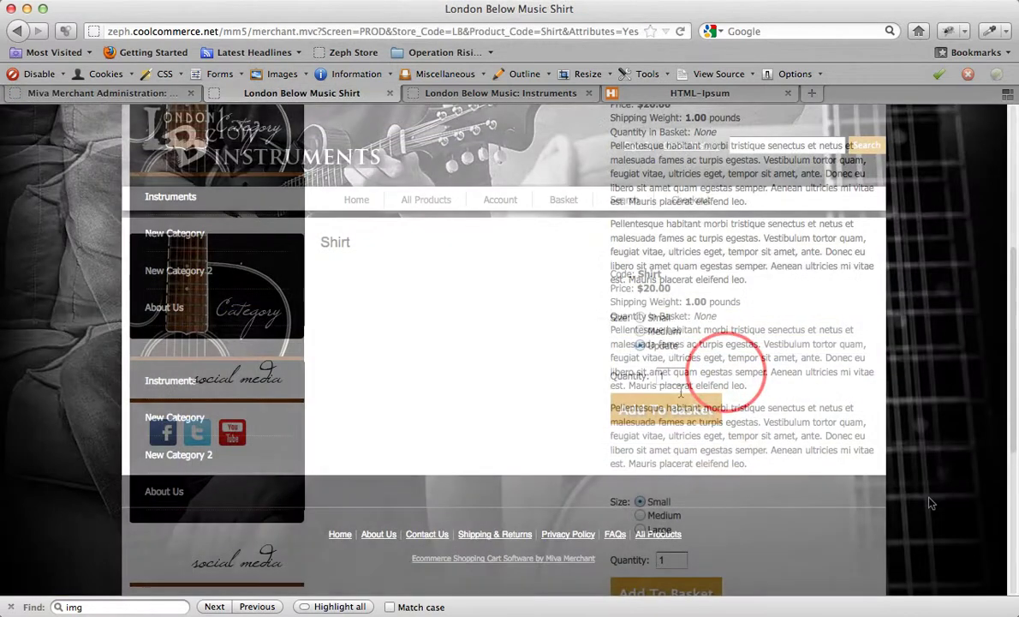
pyautogui.scroll(-5, 681, 392)
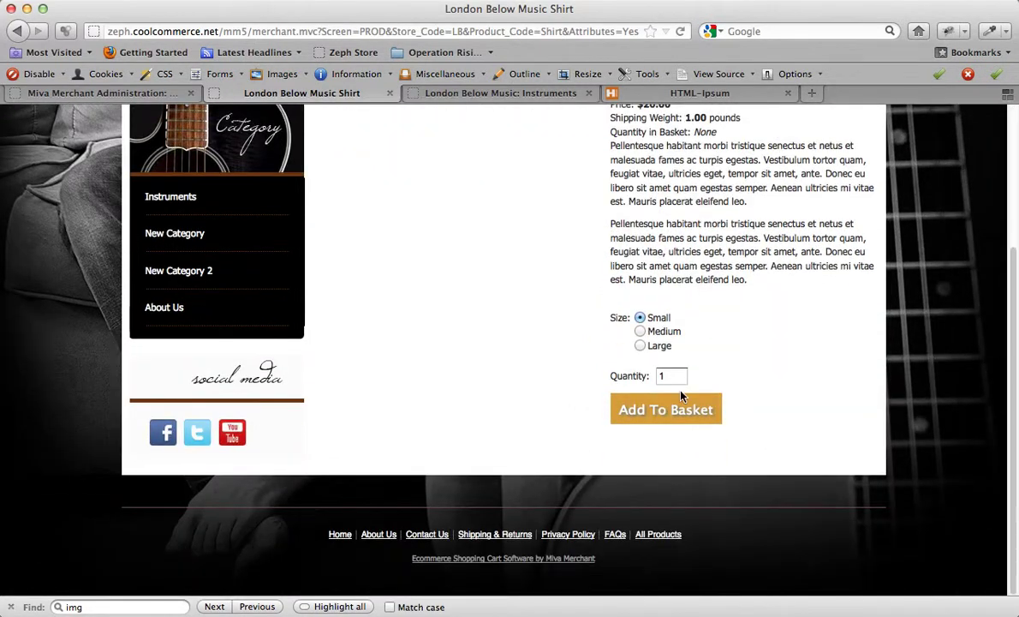
pyautogui.click(641, 331)
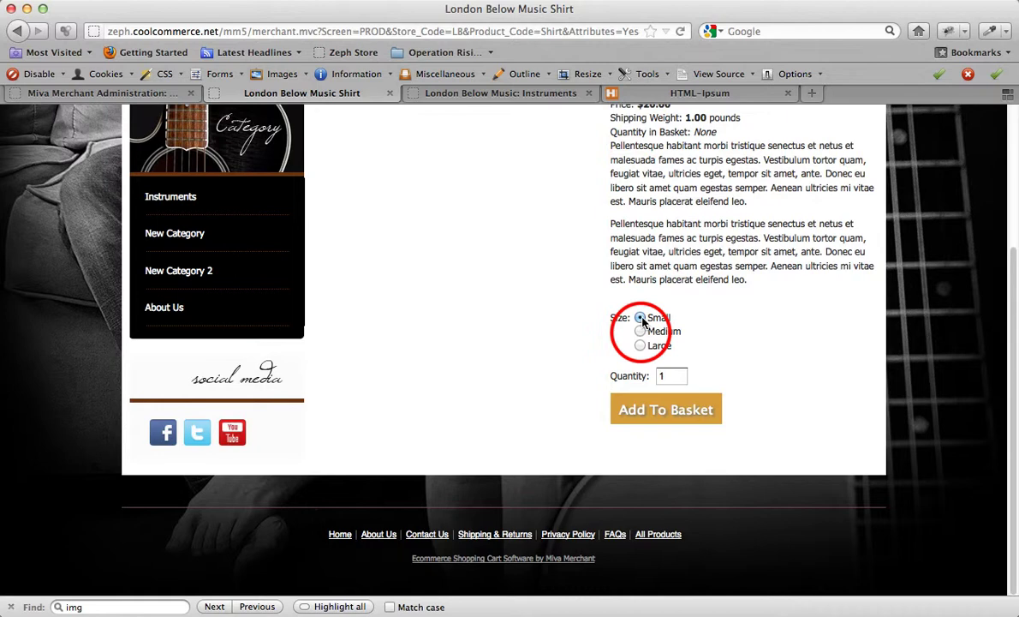
pyautogui.click(640, 346)
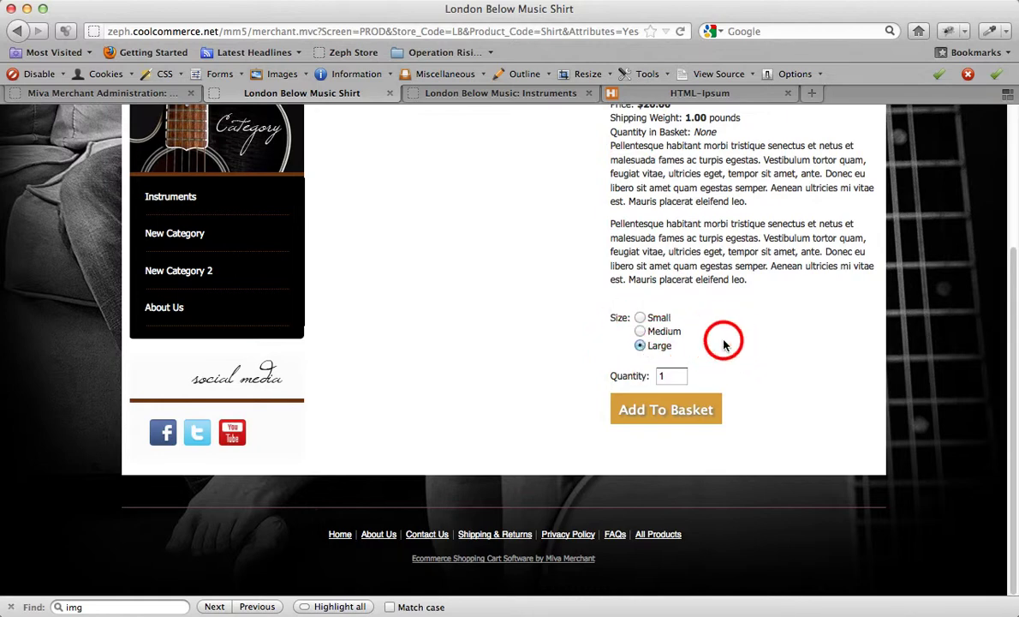
pyautogui.hotkey('ctrl', 'shift', 'Tab')
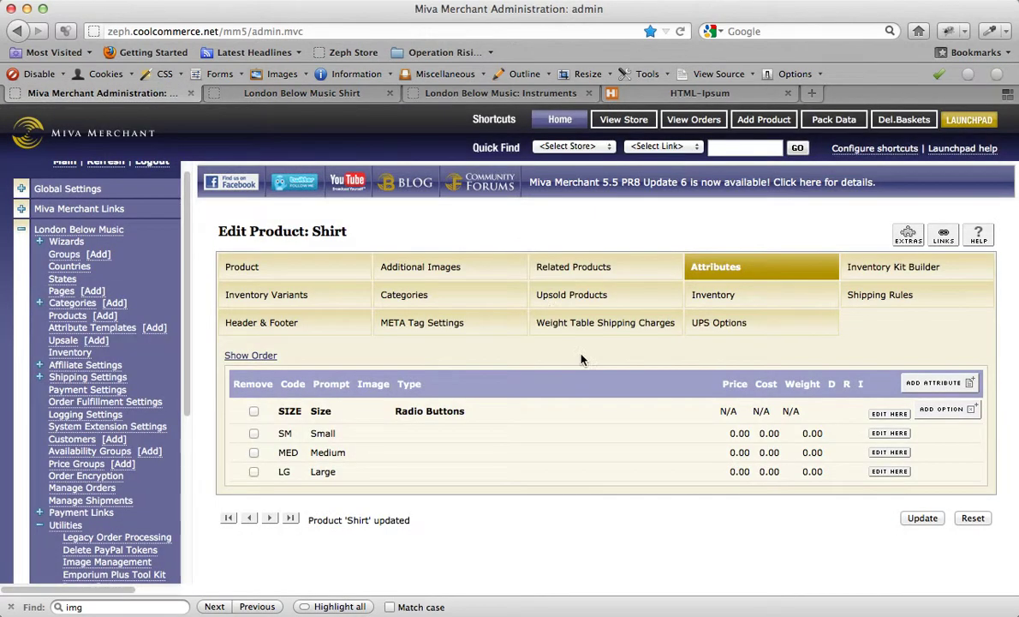
# Change the SIZE attribute's type from Radio Buttons to Drop-down List and save
pyautogui.click(895, 415)
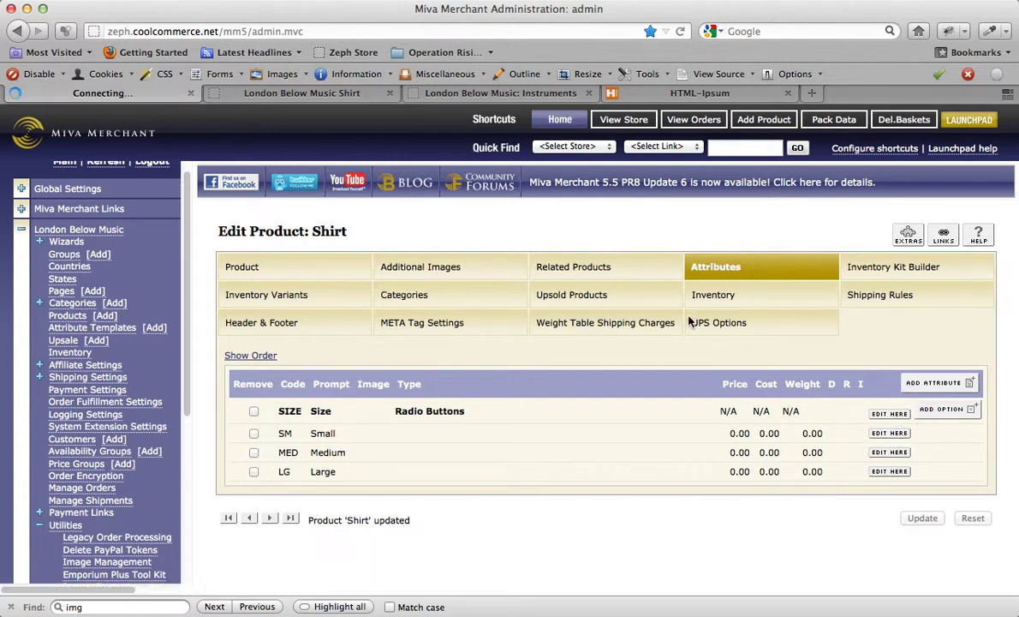
pyautogui.click(620, 396)
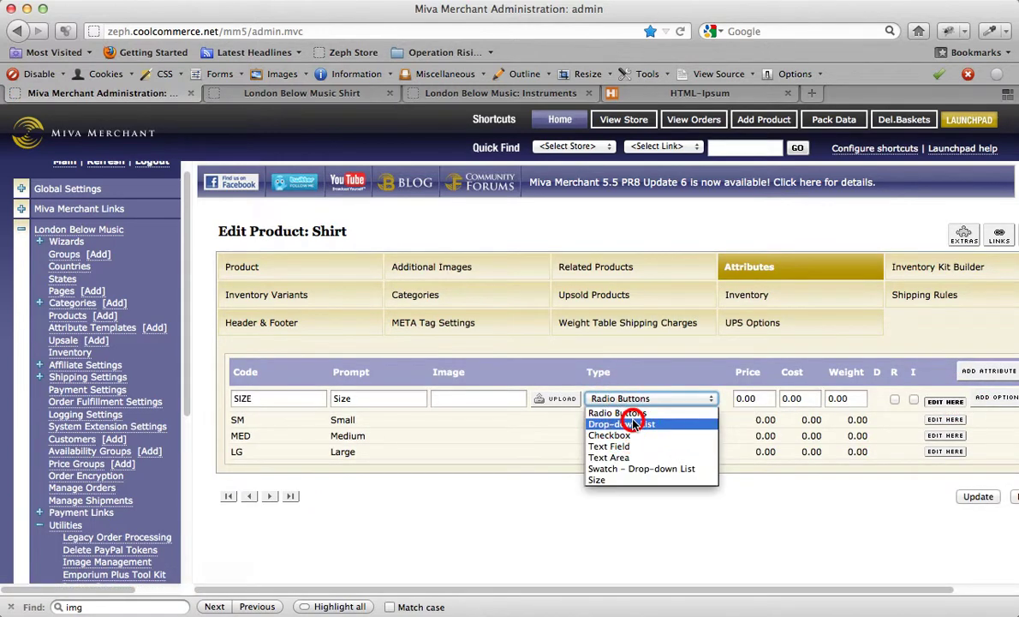
pyautogui.click(669, 425)
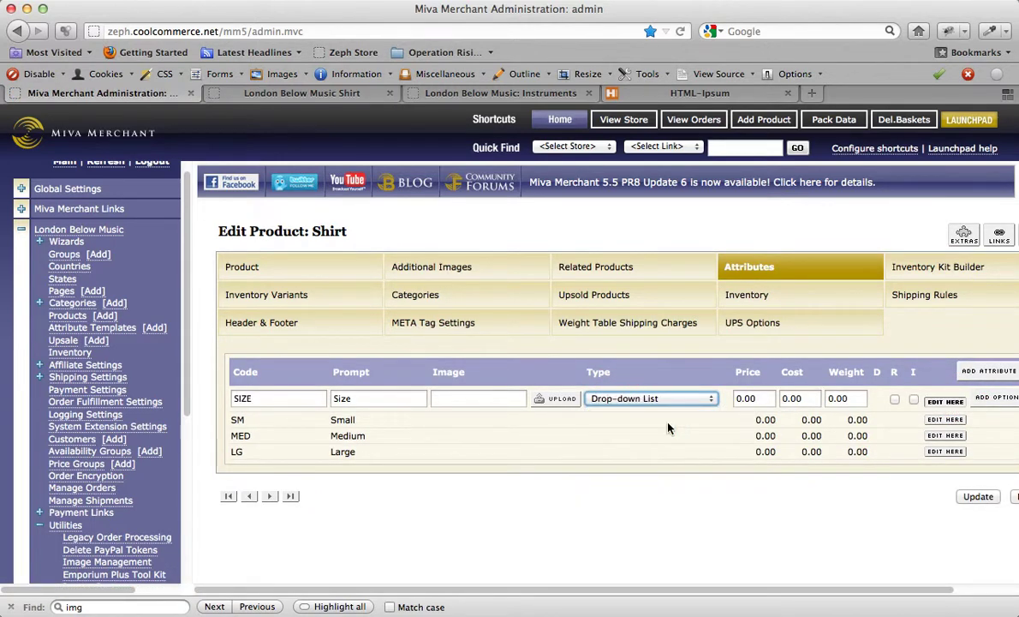
pyautogui.click(979, 497)
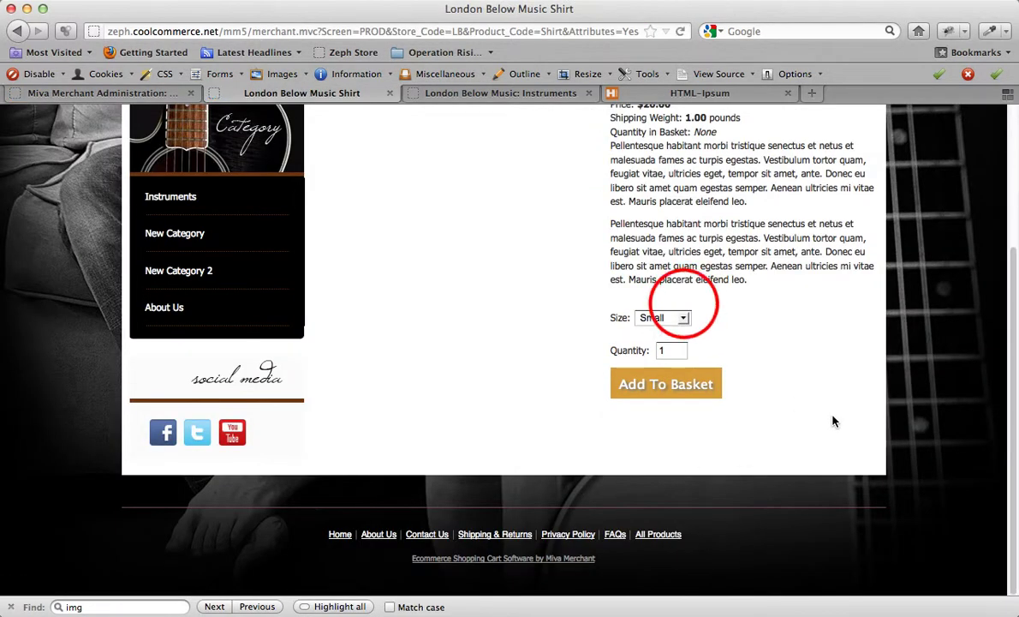
# Pick Medium, Large, then Small in the storefront Size drop-down, then return to the admin
pyautogui.click(682, 319)
pyautogui.click(670, 344)
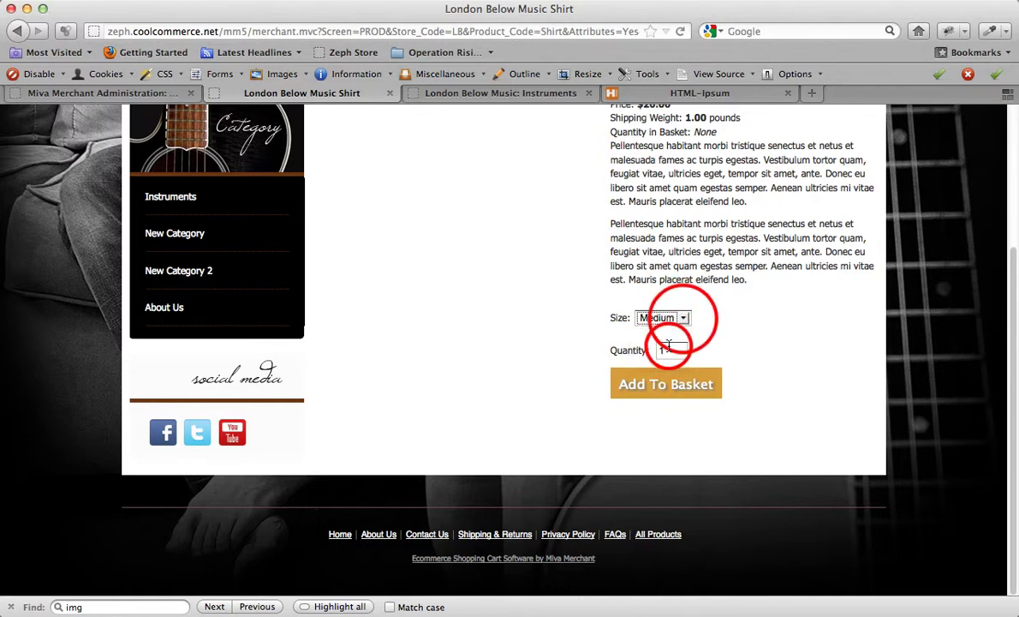
pyautogui.click(673, 355)
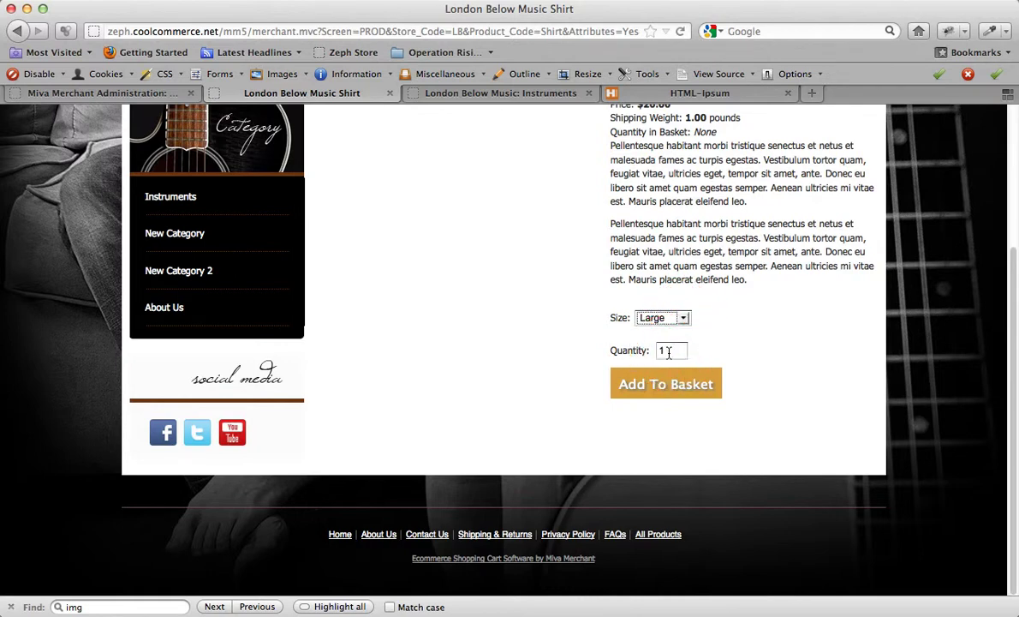
pyautogui.click(682, 319)
pyautogui.click(686, 329)
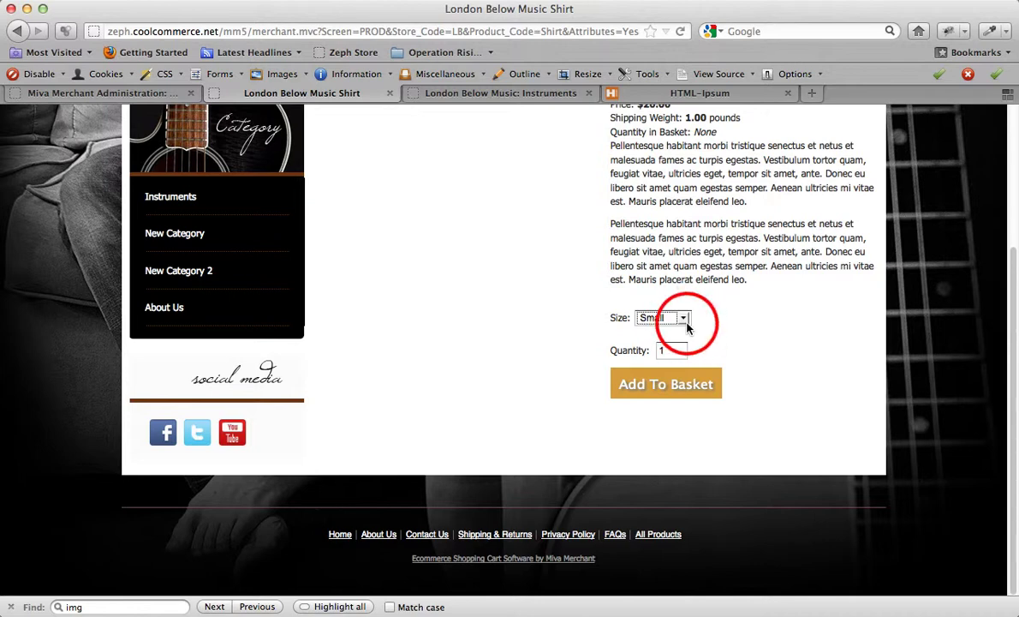
pyautogui.press('super+1')
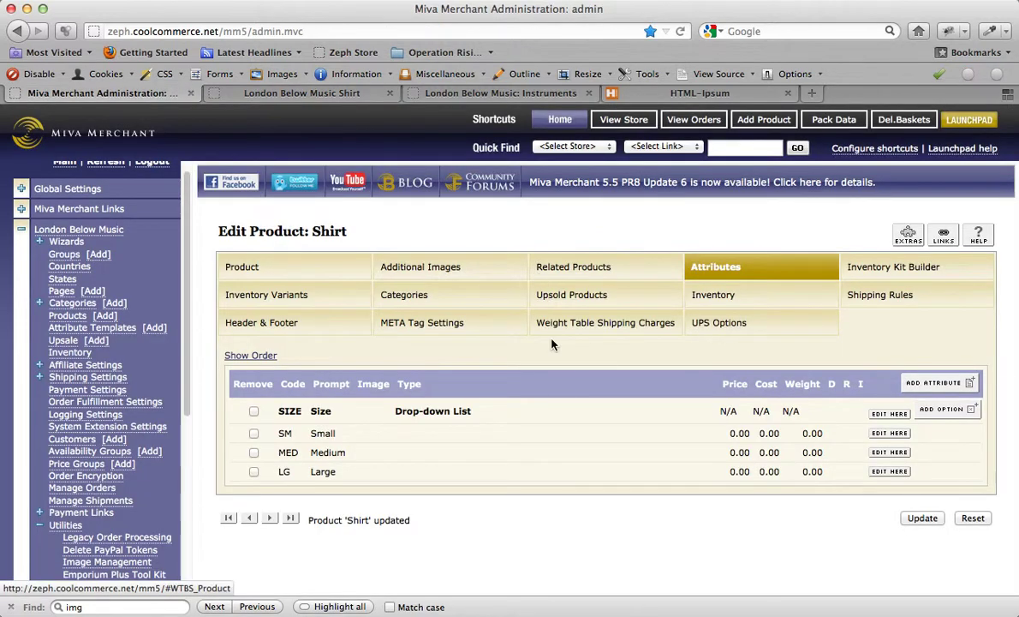
pyautogui.tripleClick(301, 441)
pyautogui.click(342, 480)
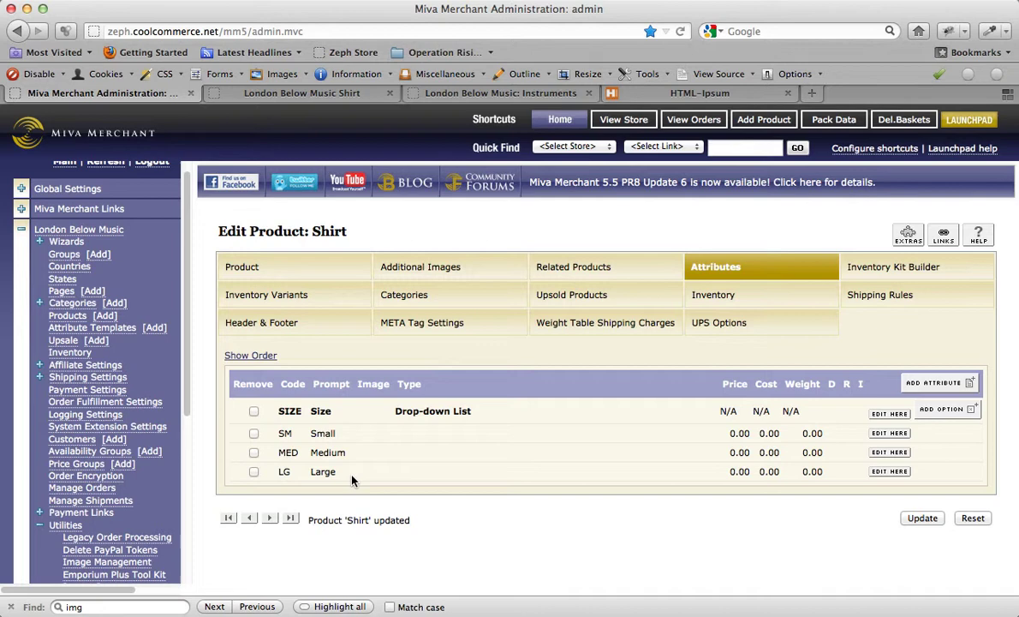
# Tick the inventory (I) flag on the SIZE attribute and save it
pyautogui.click(894, 418)
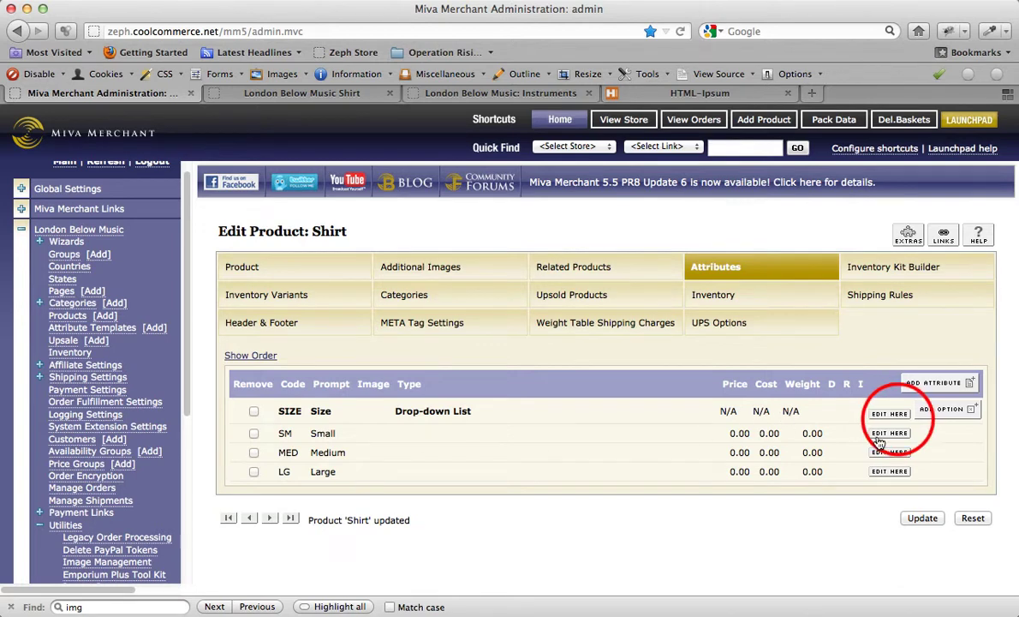
pyautogui.click(915, 400)
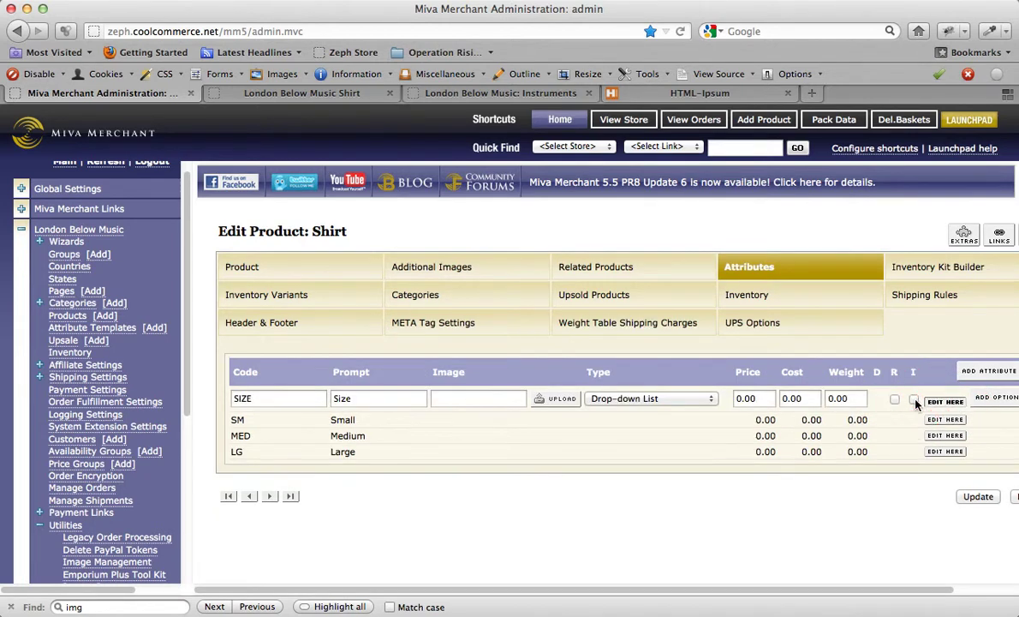
pyautogui.click(914, 399)
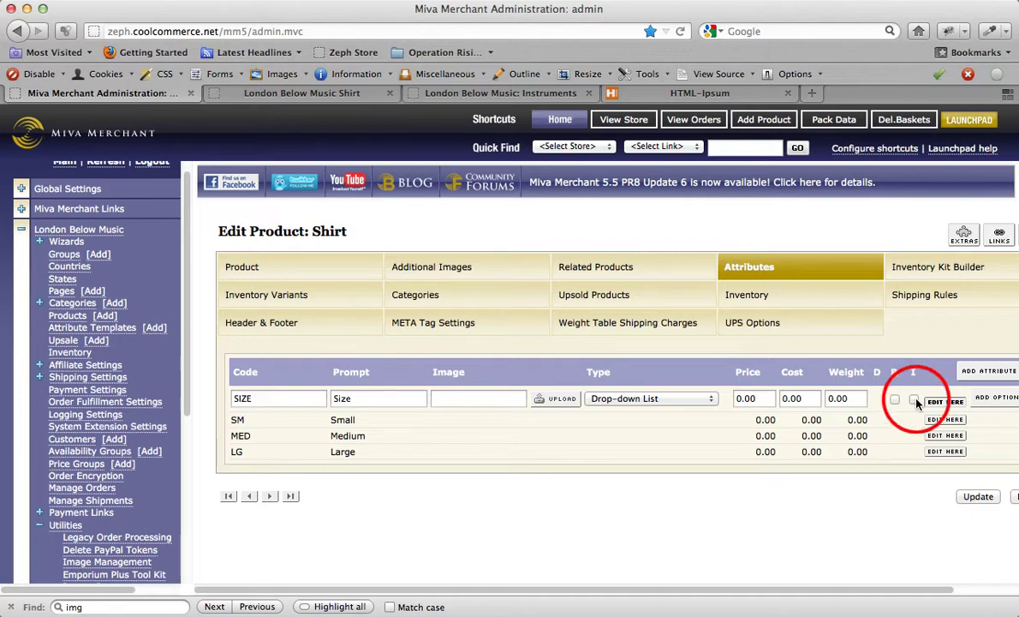
pyautogui.click(975, 496)
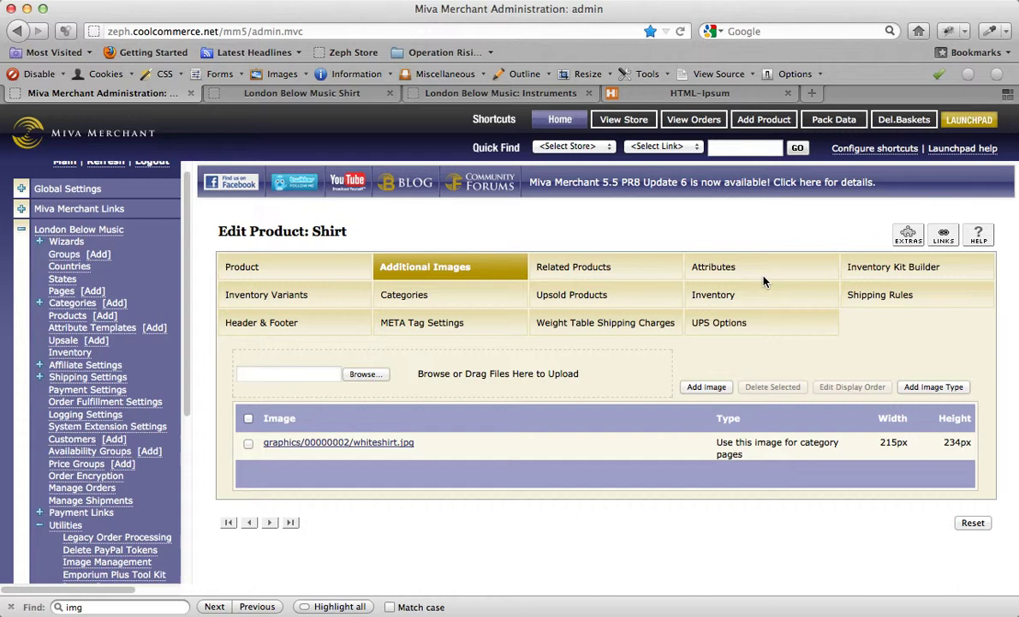
pyautogui.click(720, 266)
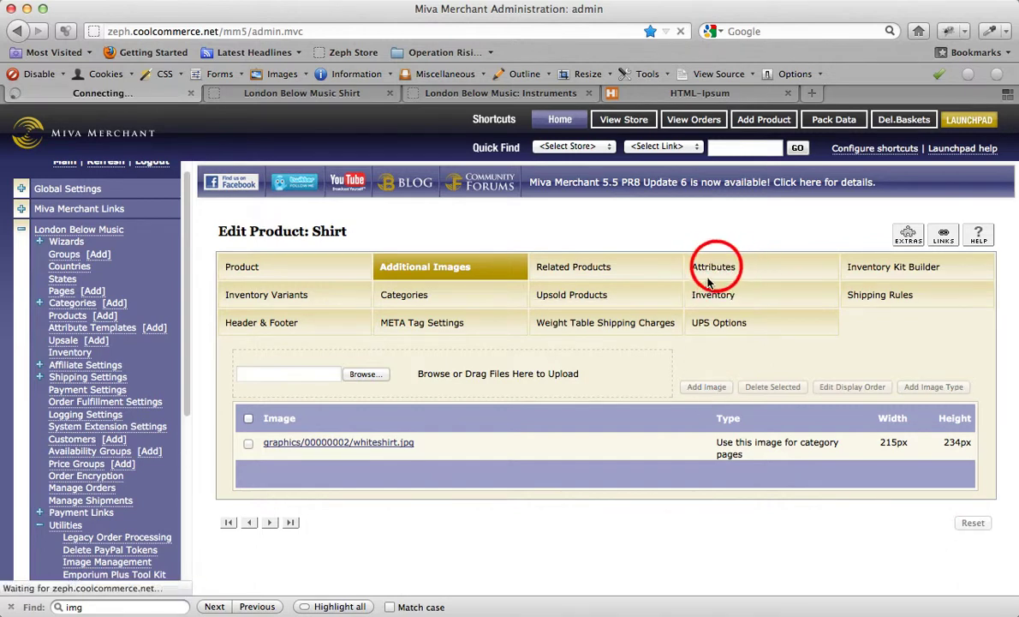
# Add a new Shirt attribute of type Swatch - Drop-down List
pyautogui.click(947, 384)
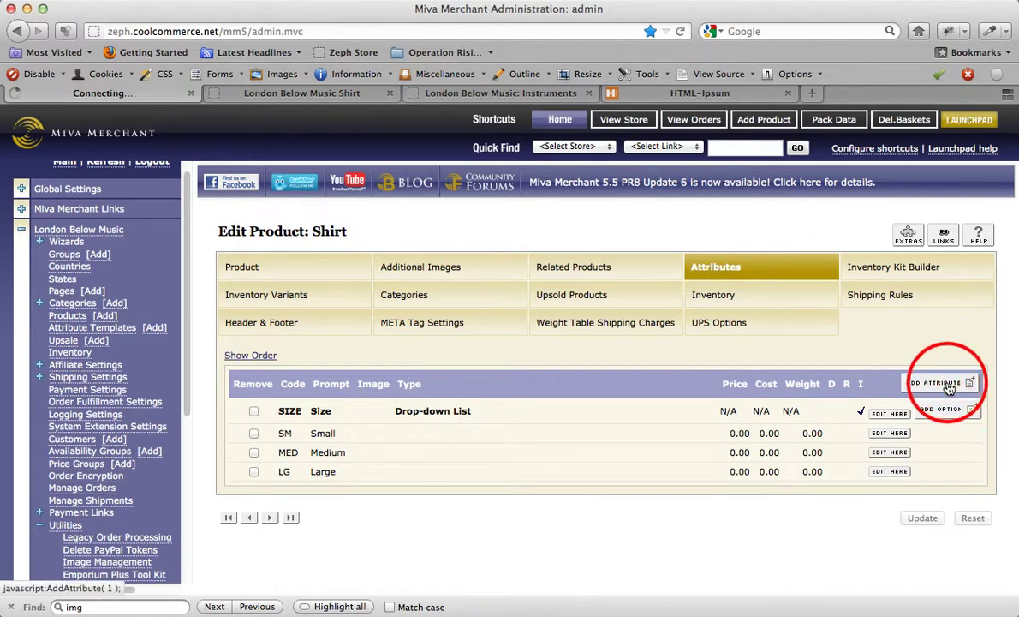
pyautogui.hscroll(3, 852, 424)
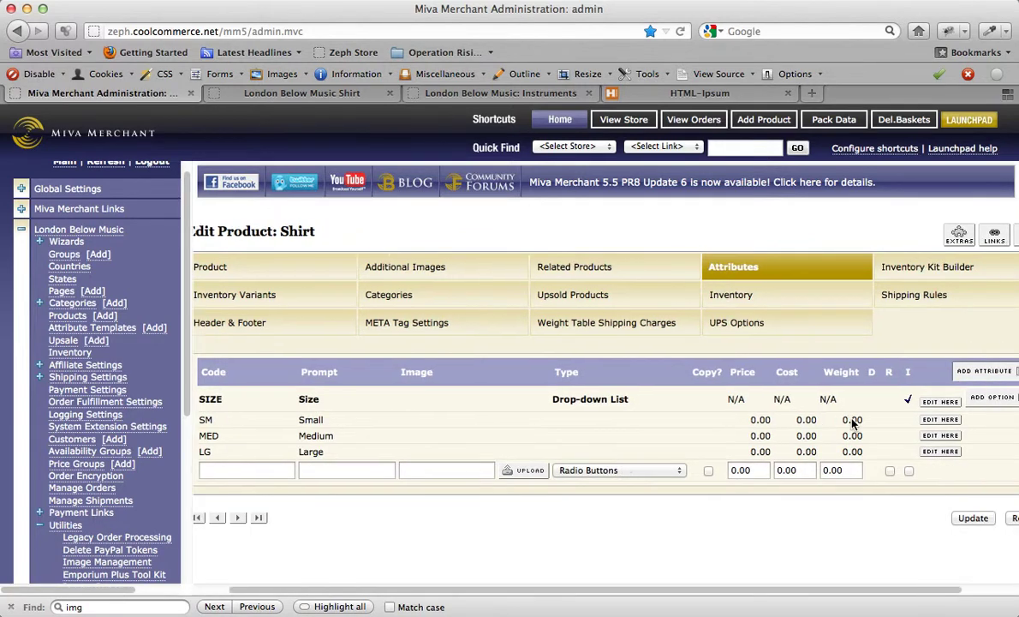
pyautogui.hscroll(-3, 851, 423)
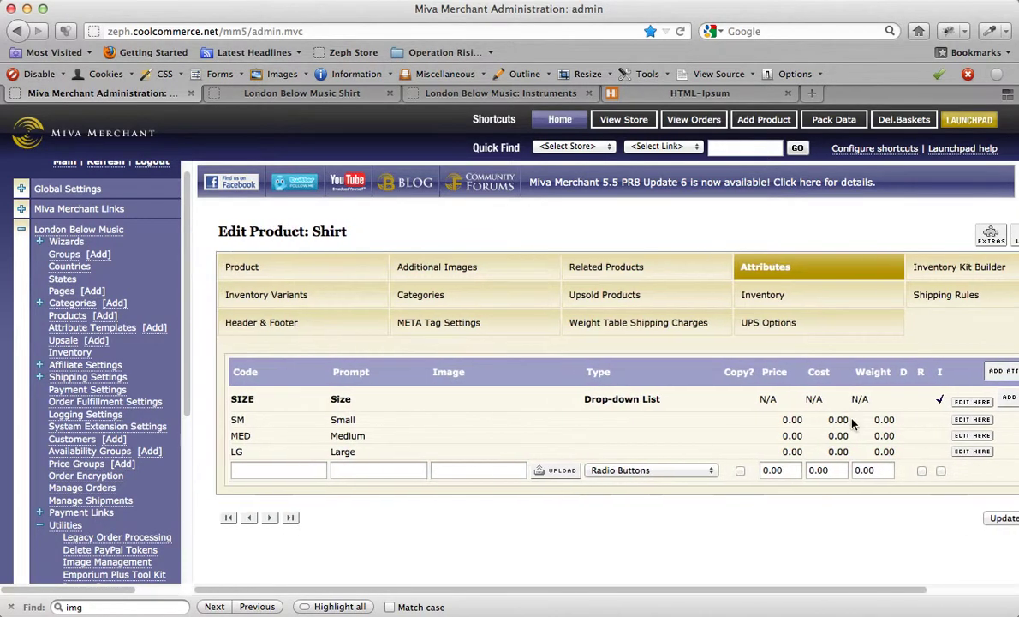
pyautogui.click(674, 470)
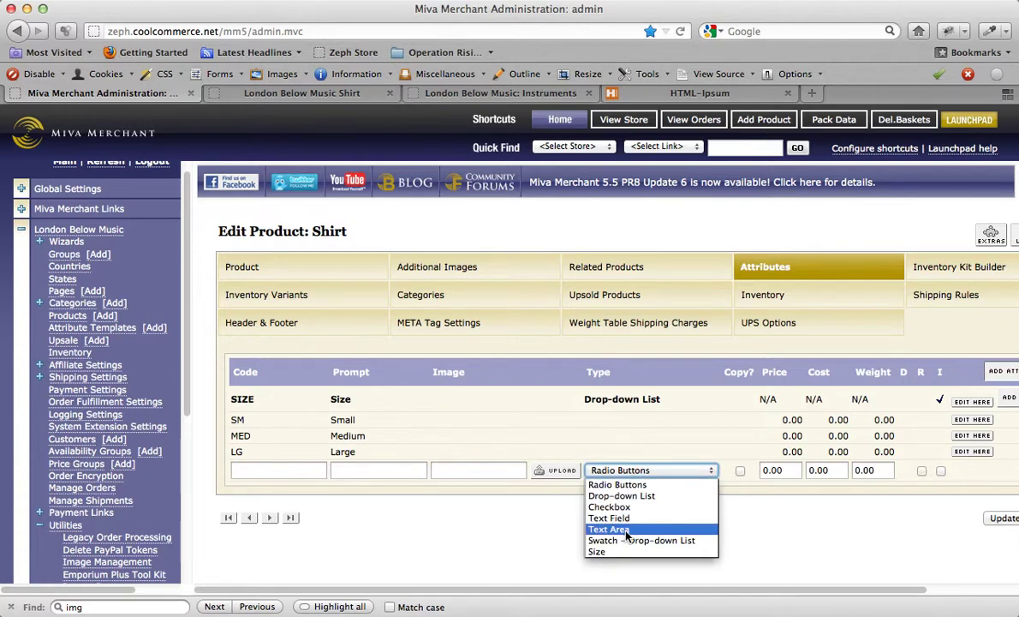
pyautogui.click(675, 541)
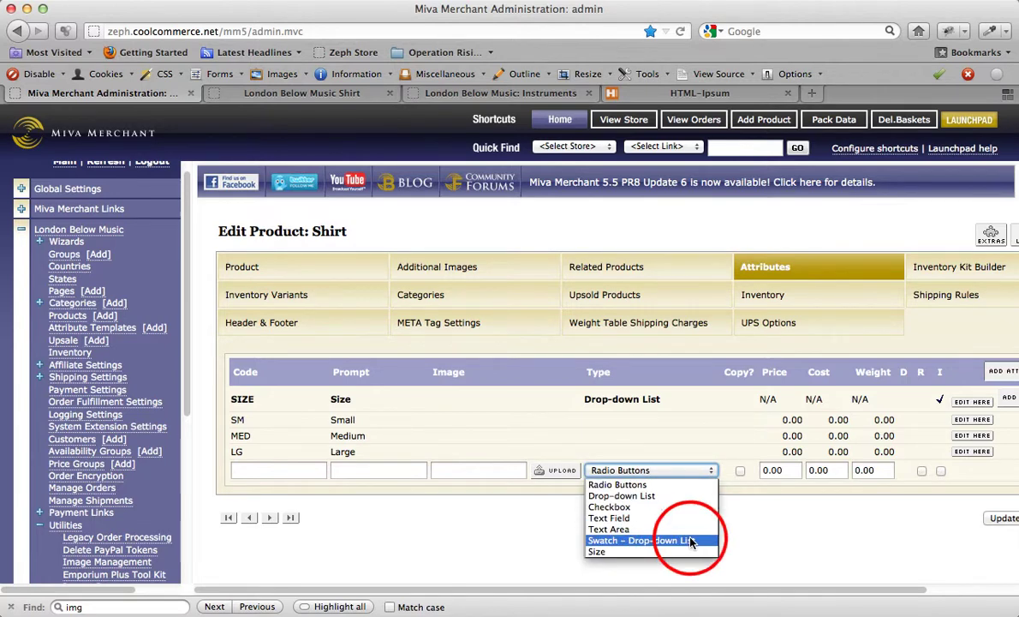
# Give it code Color and prompt Select Color, tick inventory, and save
pyautogui.click(276, 469)
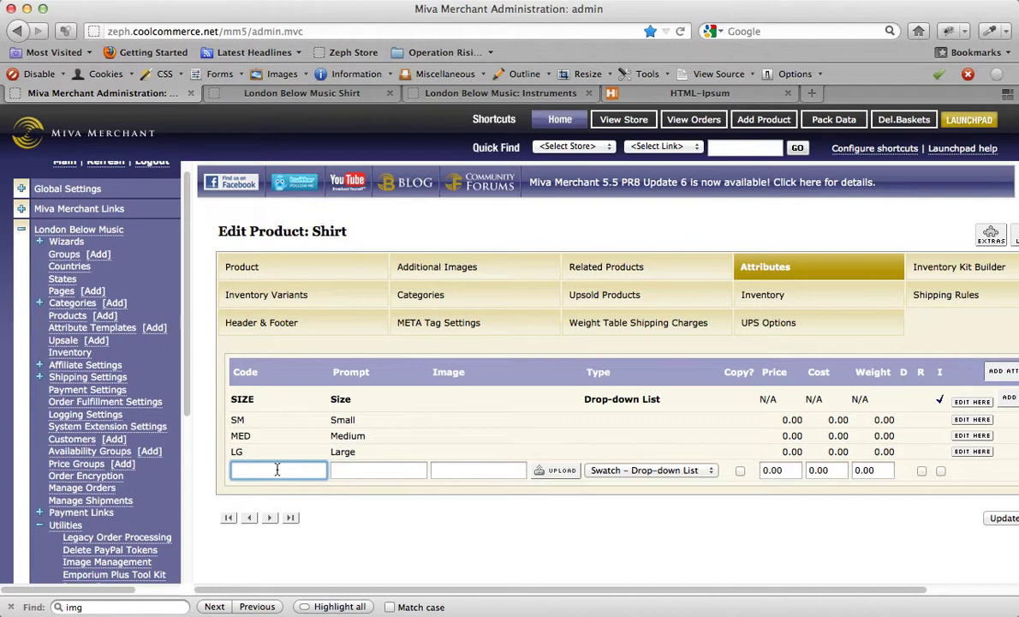
pyautogui.write('Color')
pyautogui.press('Tab')
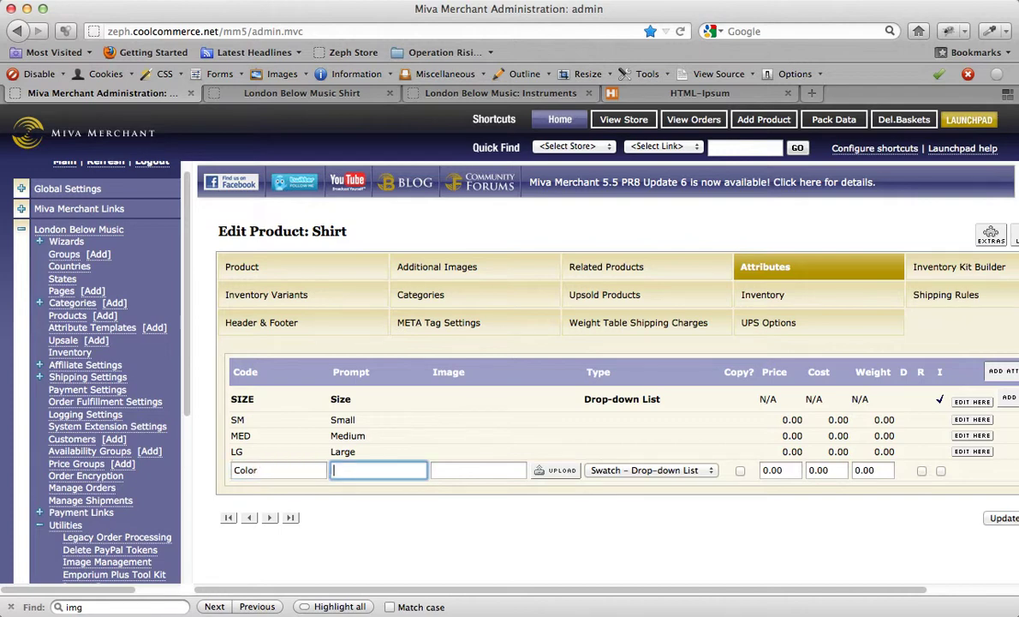
pyautogui.write('Select Color')
pyautogui.hscroll(3, 784, 547)
pyautogui.hscroll(-3, 784, 546)
pyautogui.click(280, 471)
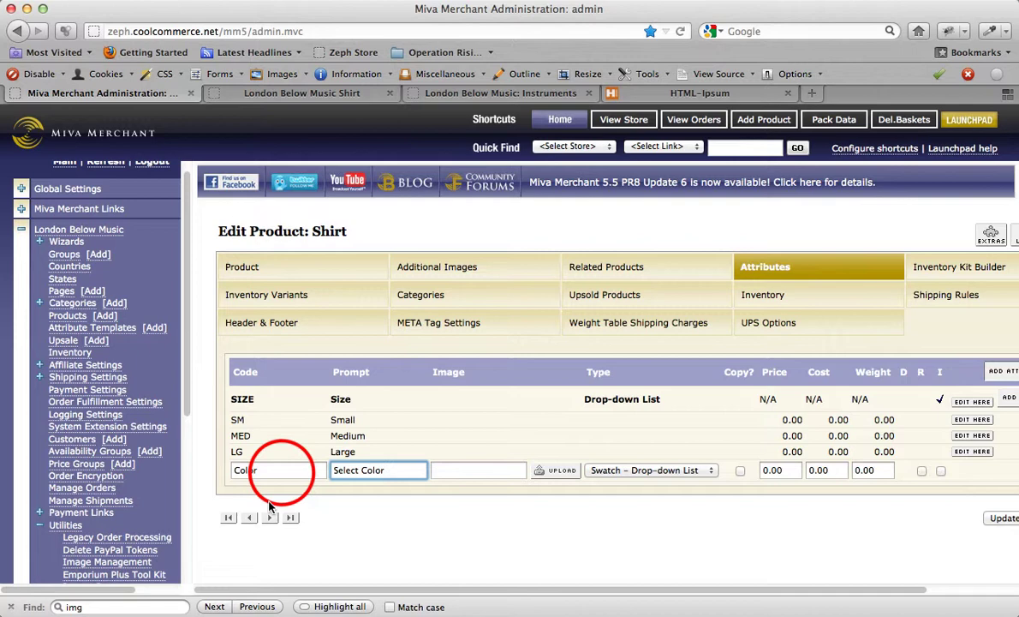
pyautogui.click(377, 471)
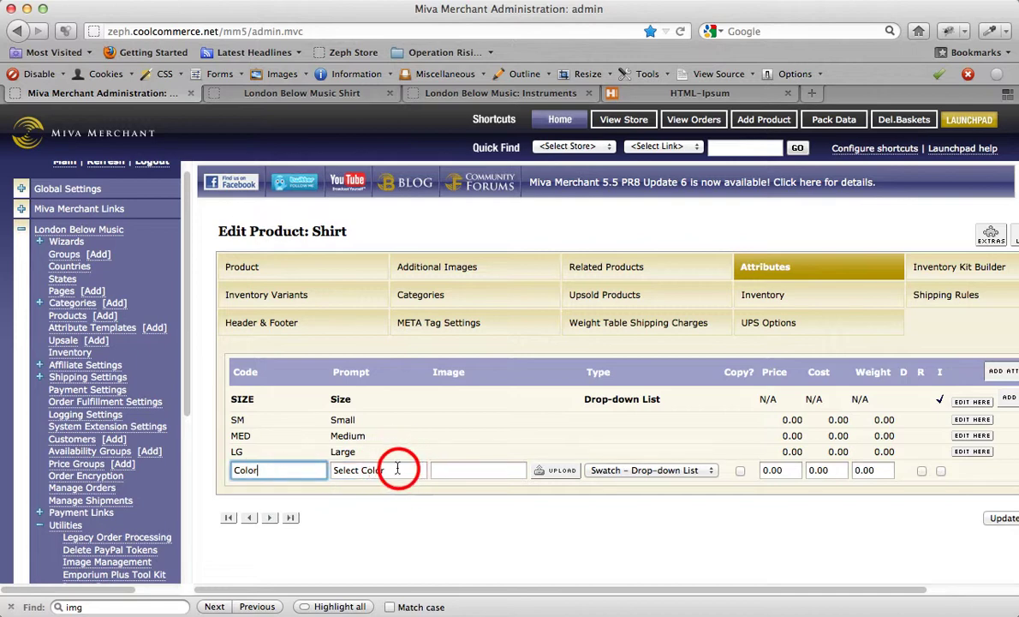
pyautogui.click(396, 471)
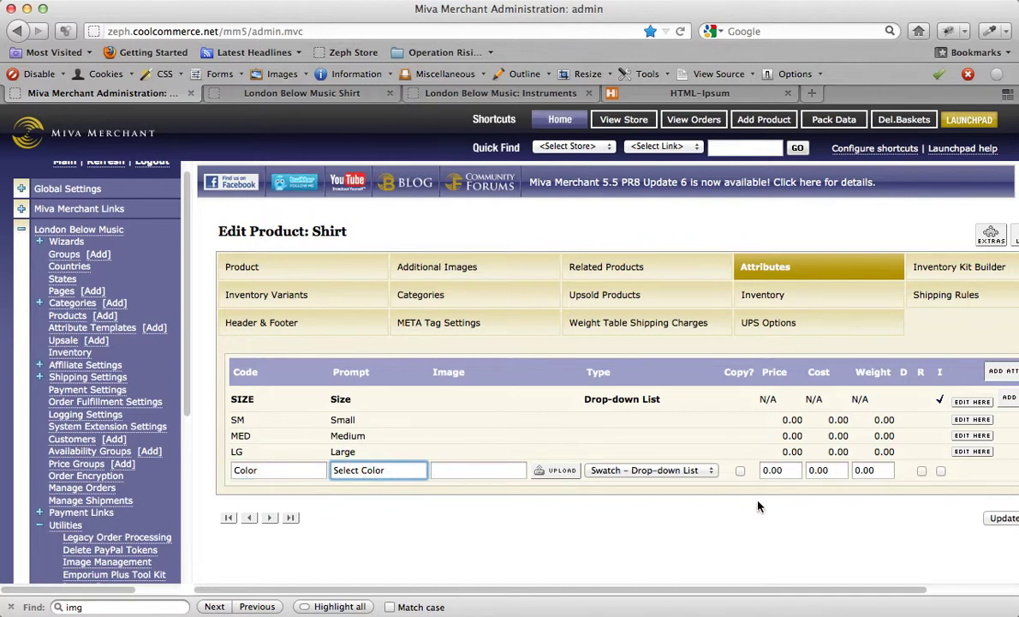
pyautogui.hscroll(3, 771, 497)
pyautogui.click(859, 471)
pyautogui.click(923, 517)
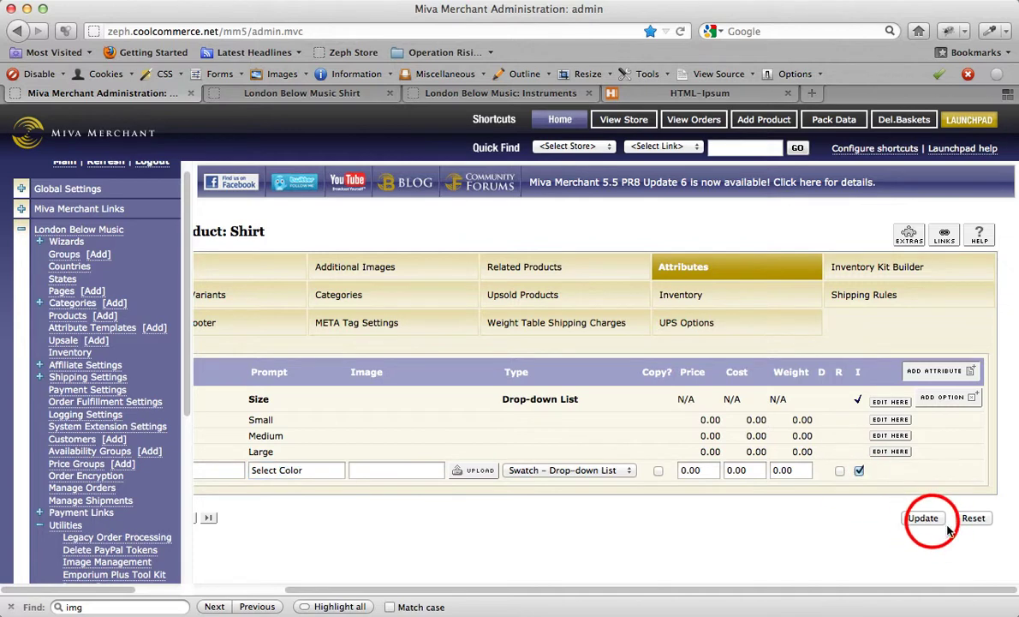
# Add and save Color options WHT White and RED Red
pyautogui.click(278, 496)
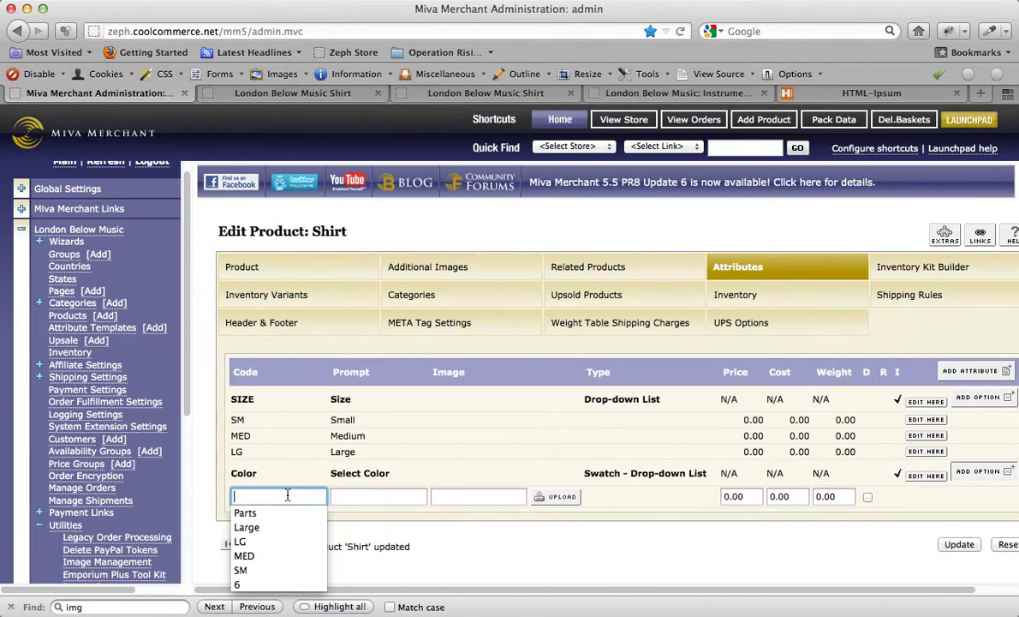
pyautogui.write('WHT')
pyautogui.press('Tab')
pyautogui.write('White')
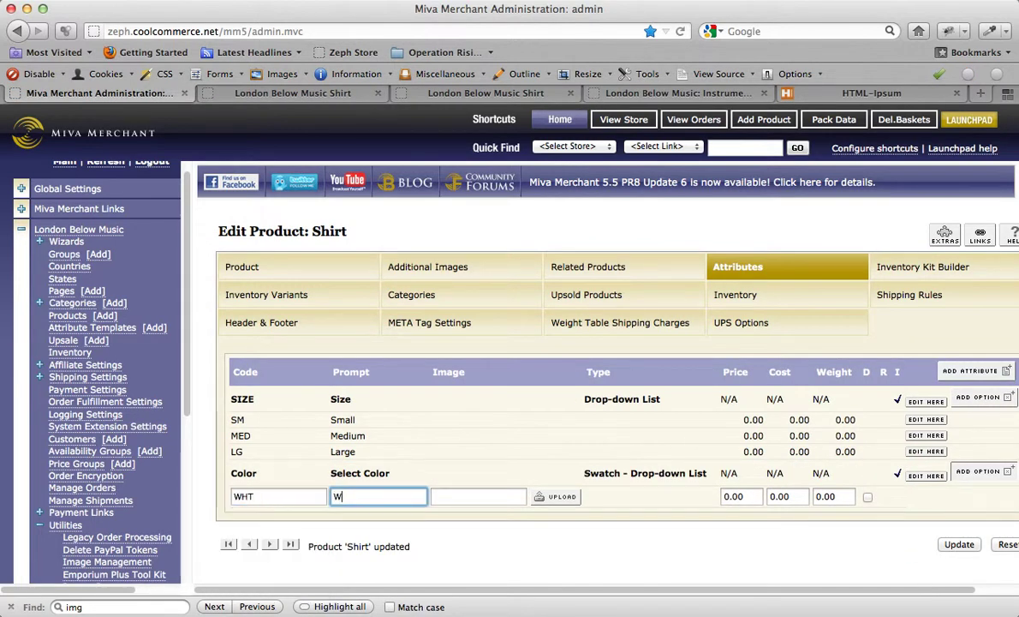
pyautogui.click(958, 543)
pyautogui.click(280, 513)
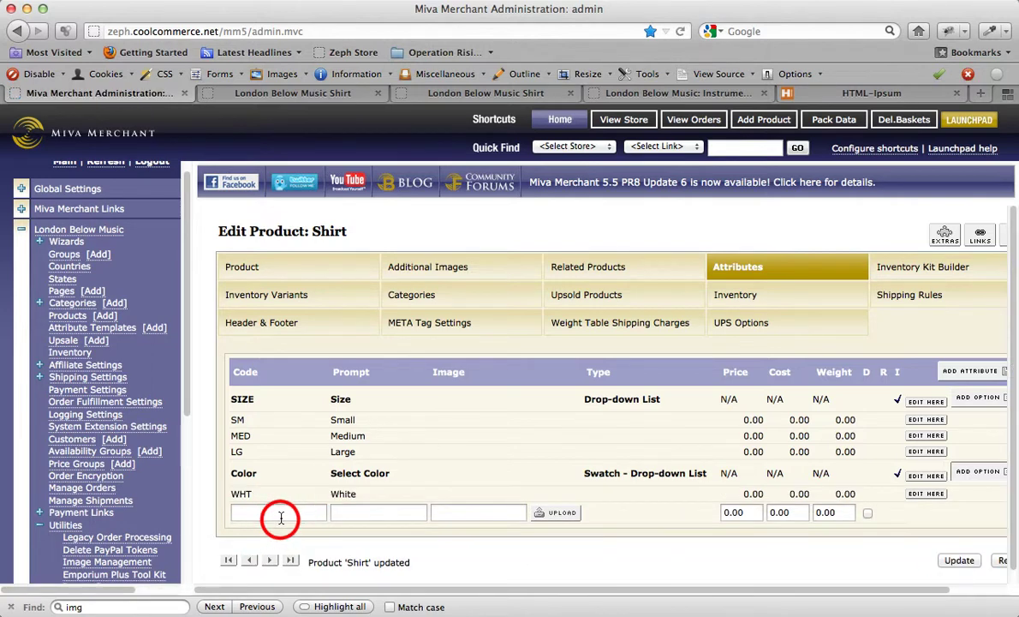
pyautogui.write('R')
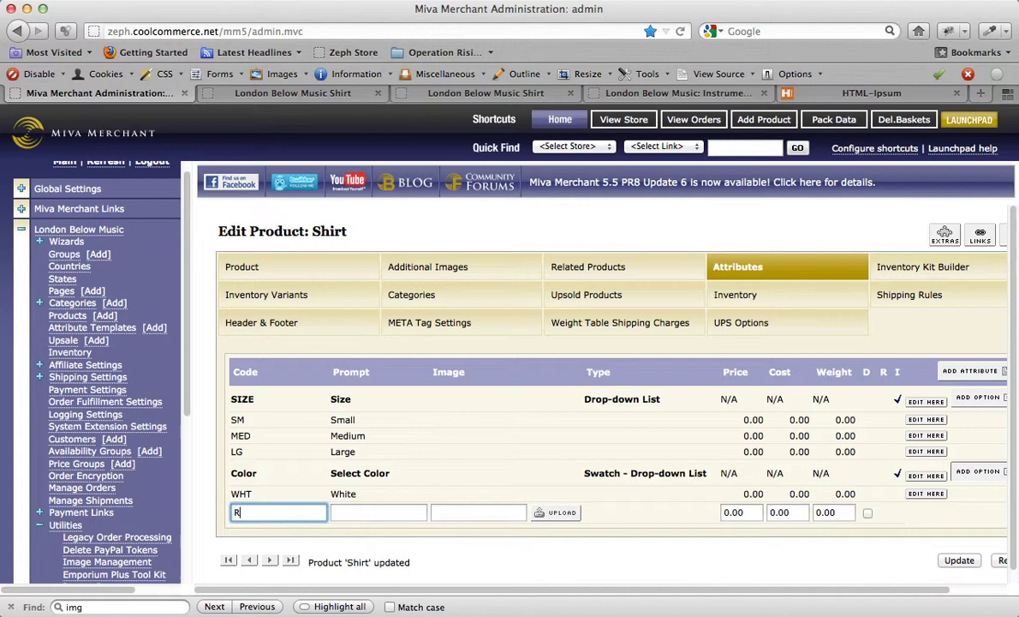
pyautogui.write('ED')
pyautogui.press('Tab')
pyautogui.write('Red')
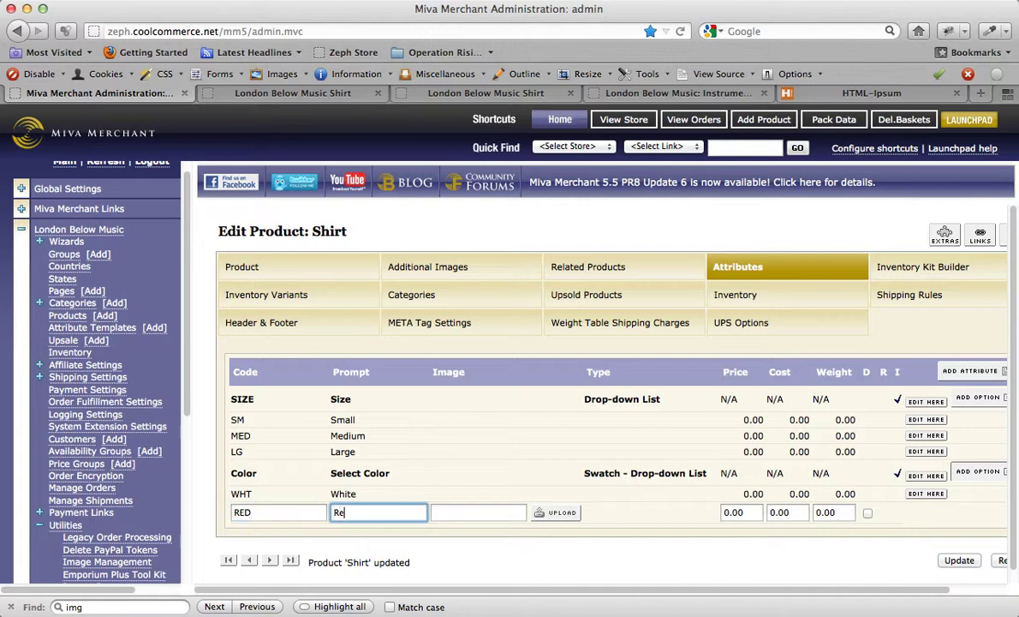
pyautogui.click(959, 560)
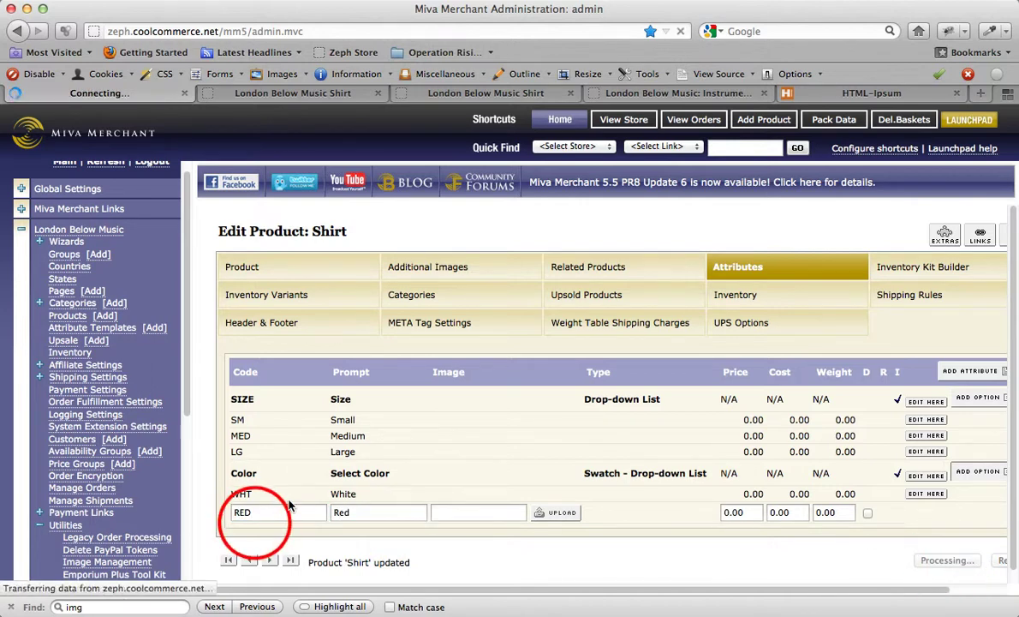
# Enter a third Color option with code BLK and prompt Black
pyautogui.click(255, 527)
pyautogui.write('BL')
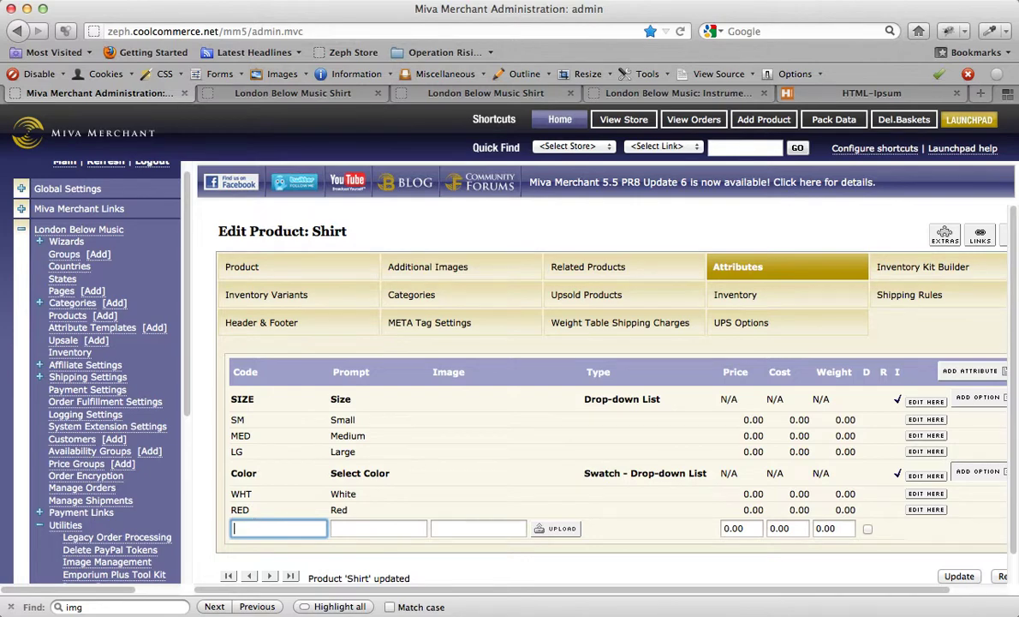
pyautogui.write('K')
pyautogui.press('Tab')
pyautogui.write('Black')
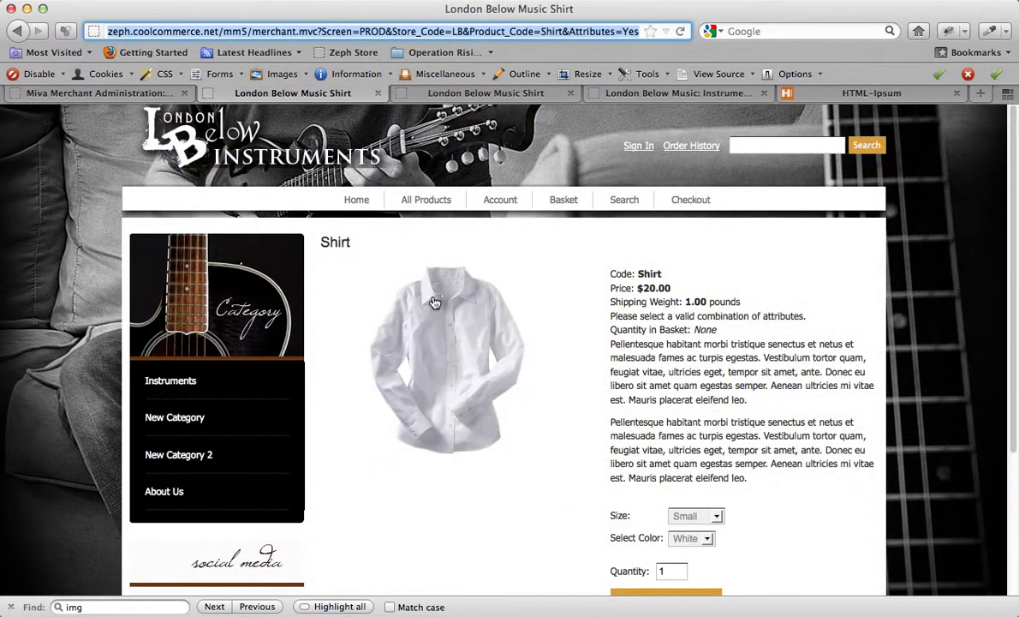
# Check the Shirt's Size and Select Color drop-down choices on the storefront product page
pyautogui.scroll(-1, 714, 514)
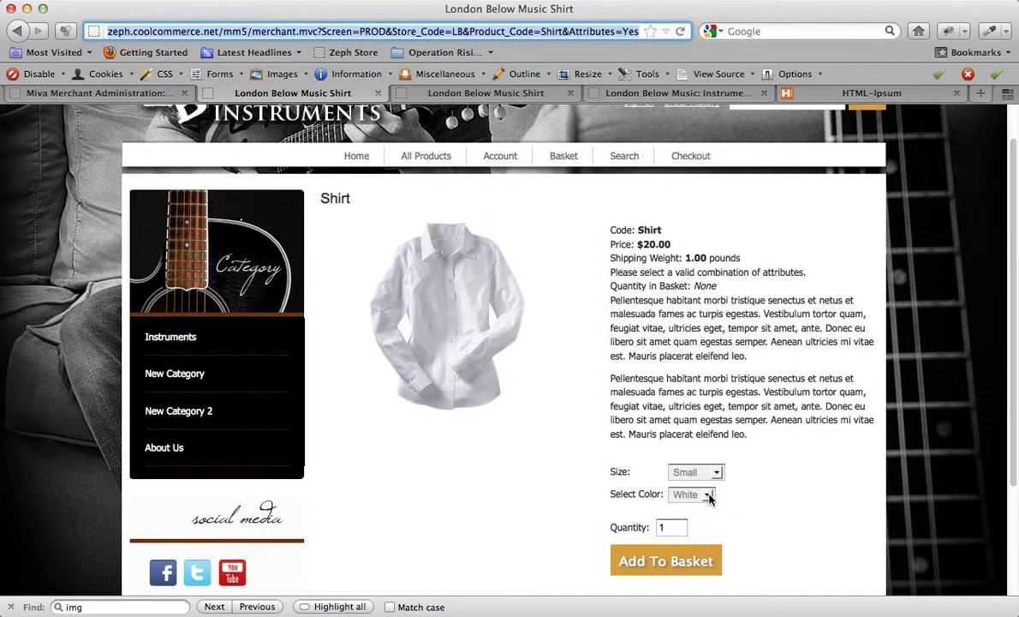
pyautogui.click(718, 473)
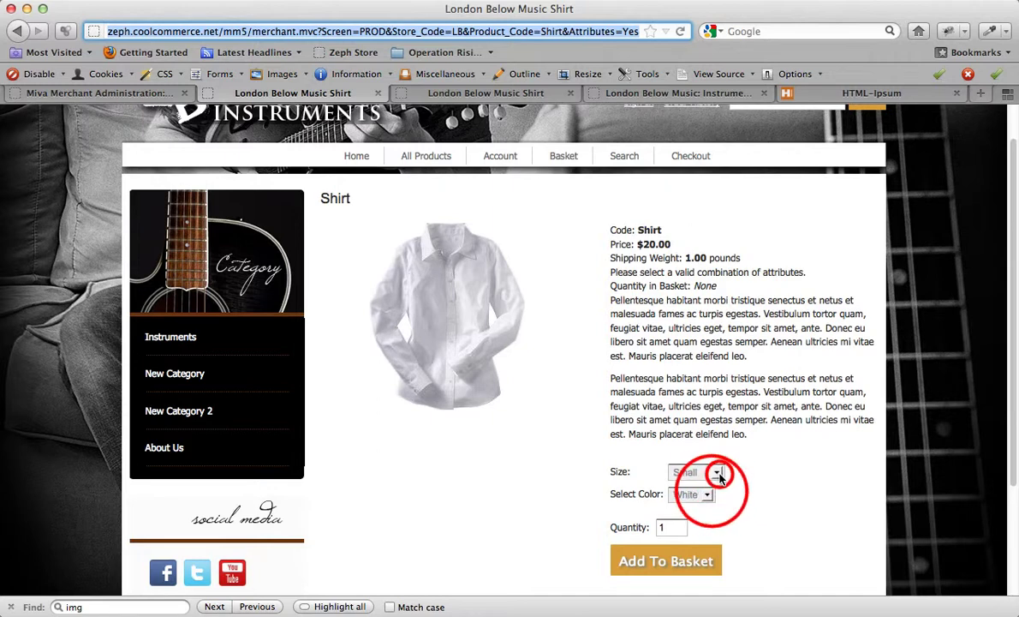
pyautogui.click(709, 492)
pyautogui.click(716, 471)
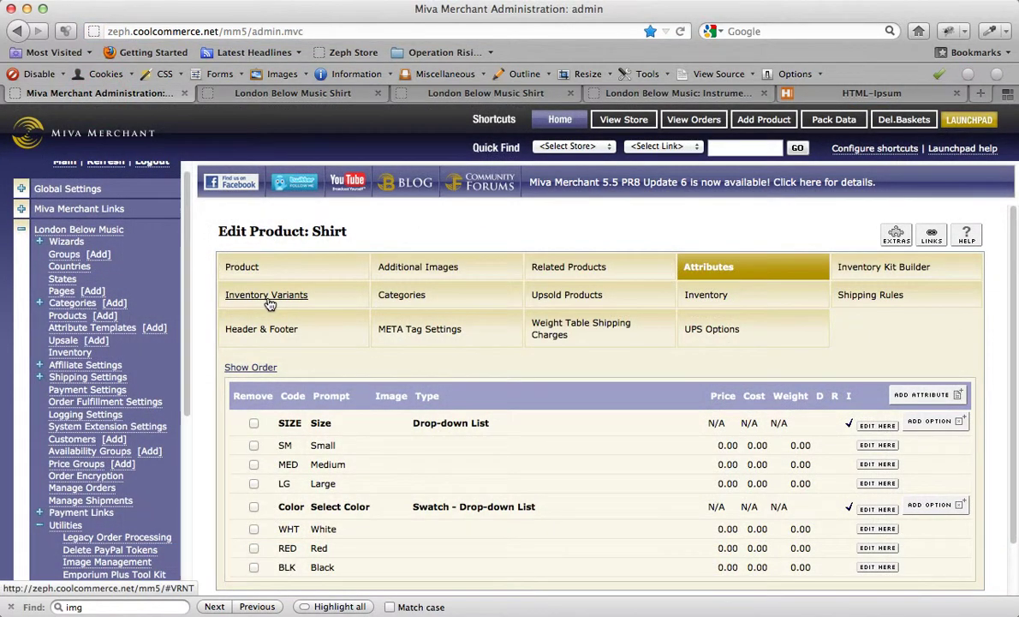
# Open the Shirt's Inventory Variants and start Auto Generate for its product variants
pyautogui.click(267, 299)
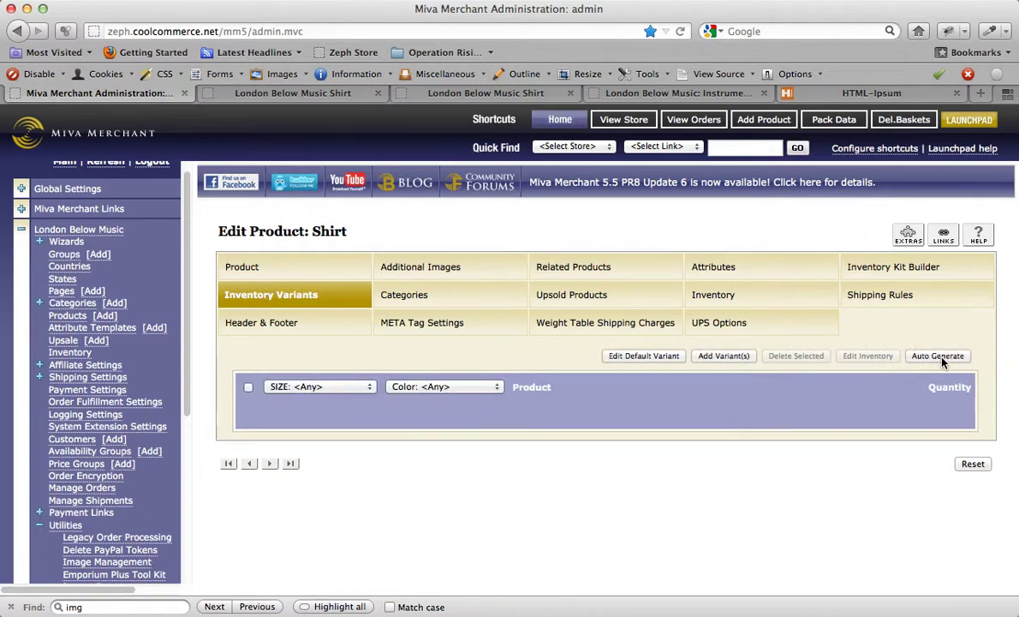
pyautogui.click(940, 357)
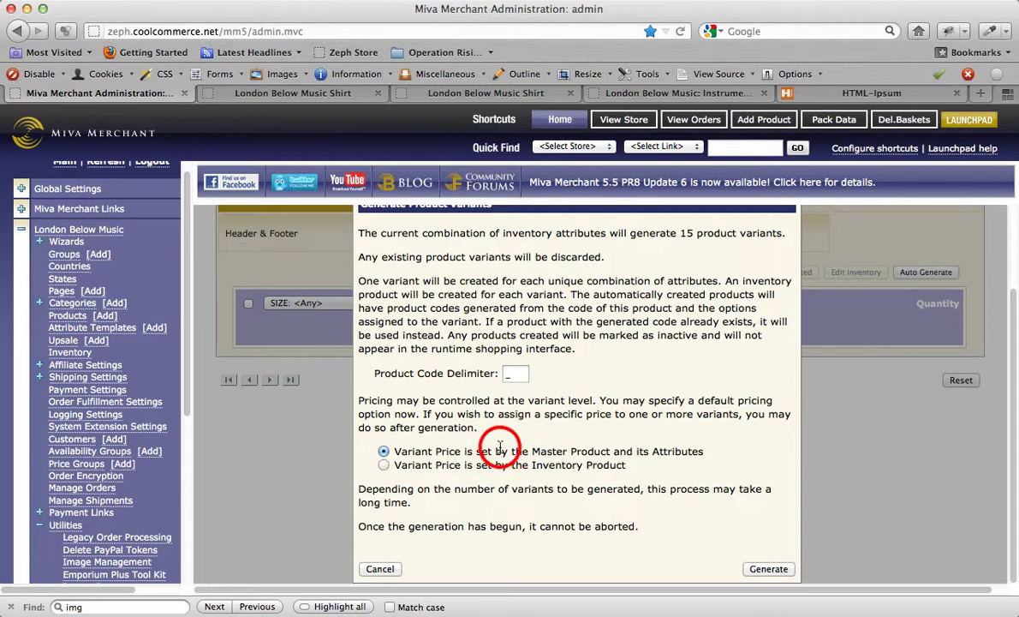
# Generate all 15 Shirt variants, with each variant price set by the inventory product
pyautogui.moveTo(500, 451); pyautogui.dragTo(682, 445)
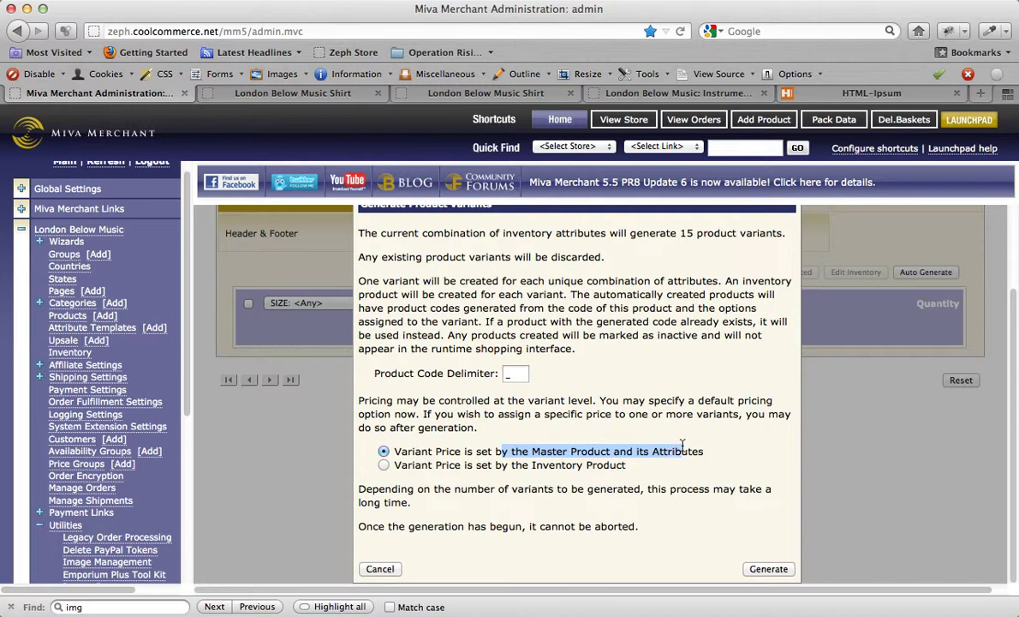
pyautogui.click(383, 466)
pyautogui.moveTo(437, 464); pyautogui.dragTo(494, 465)
pyautogui.click(445, 470)
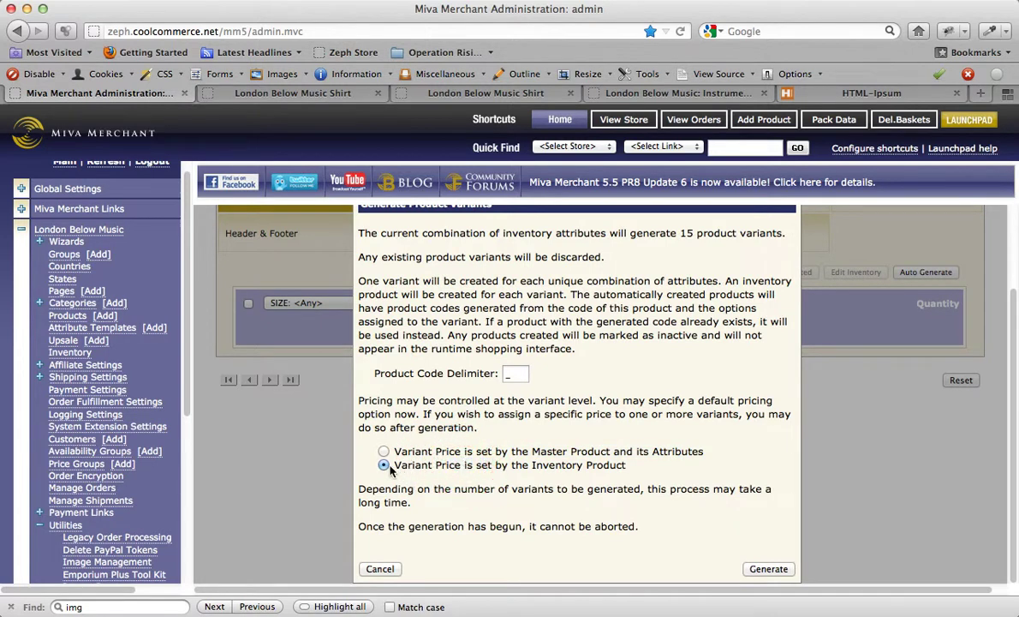
pyautogui.click(758, 572)
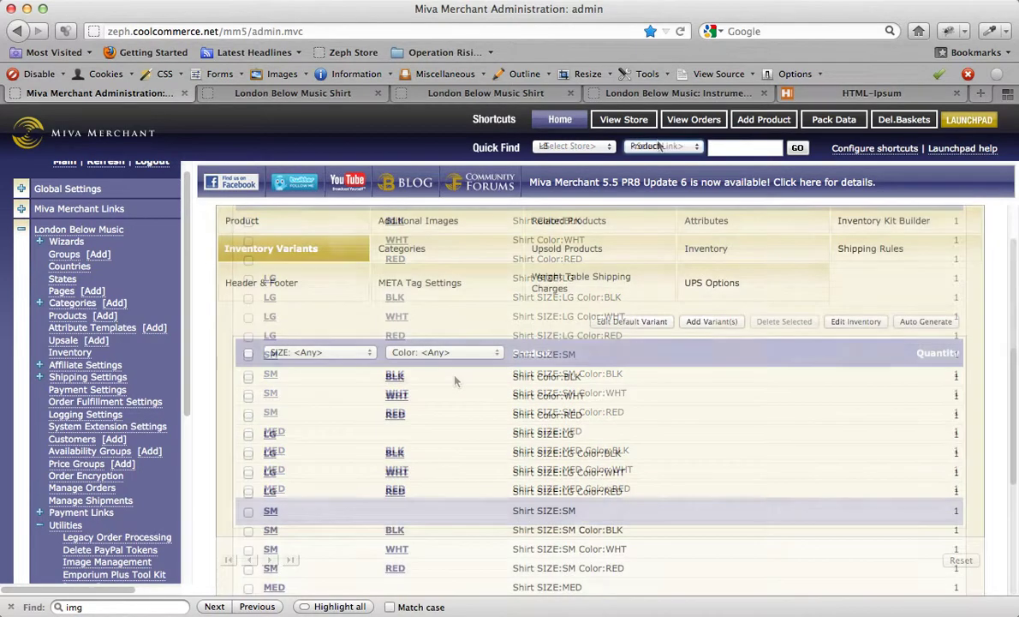
# Quick Find the products matching 'shir'
pyautogui.click(732, 146)
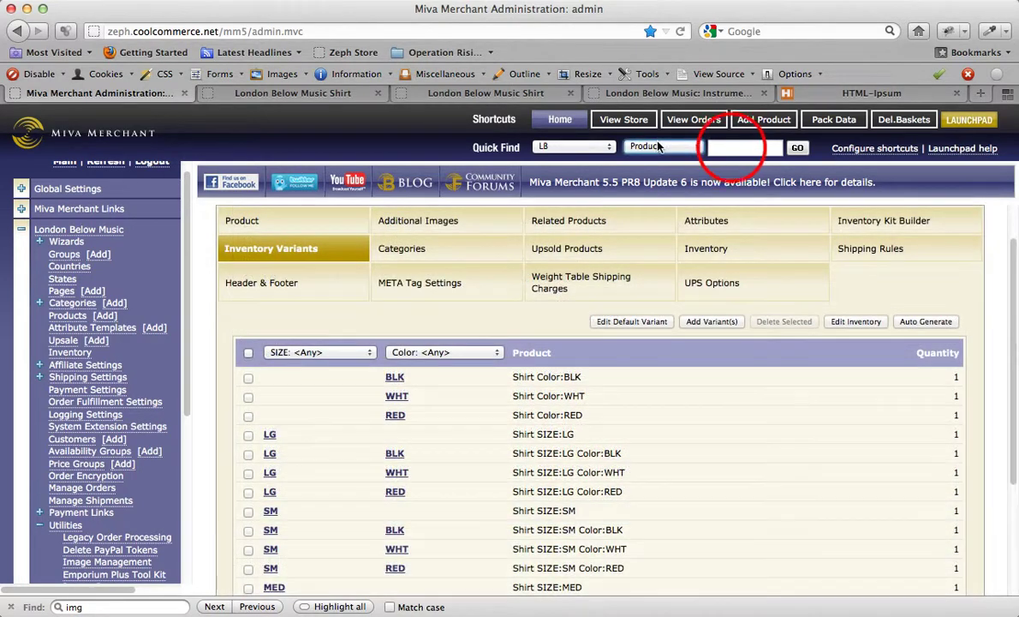
pyautogui.write('shirt')
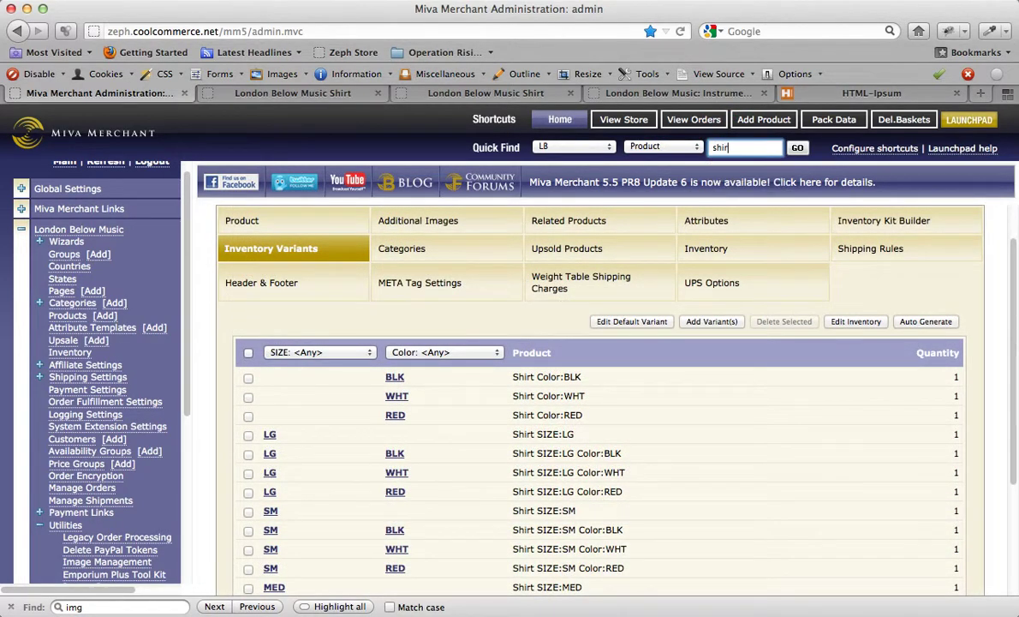
pyautogui.click(797, 149)
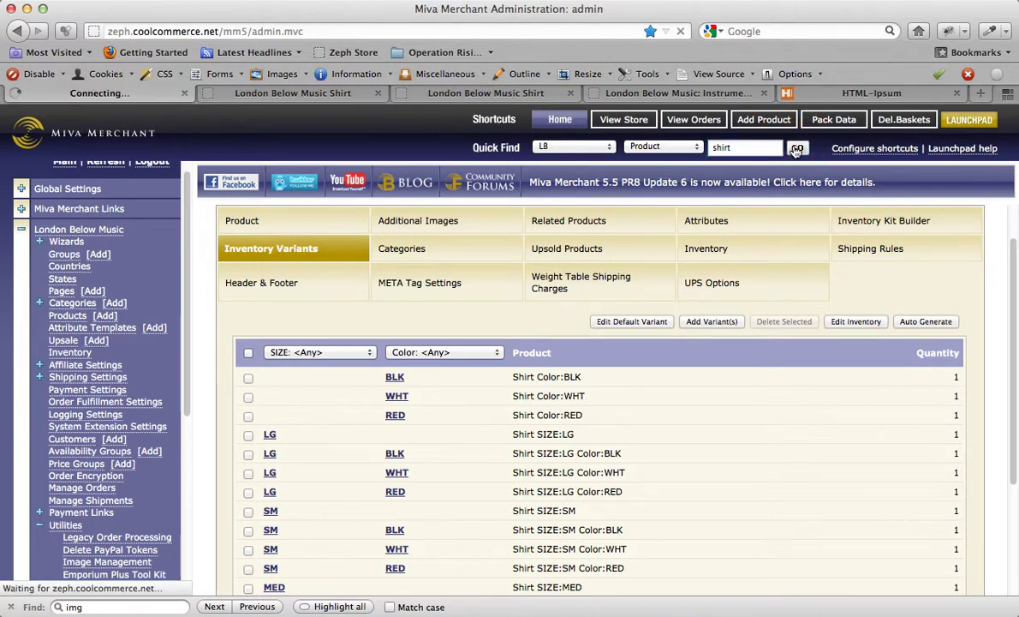
# Point out the variant codes Shirt_RED, Shirt_LG, Shirt_LG_BLK and Shirt_LG_WHT in the results
pyautogui.scroll(-4, 390, 328)
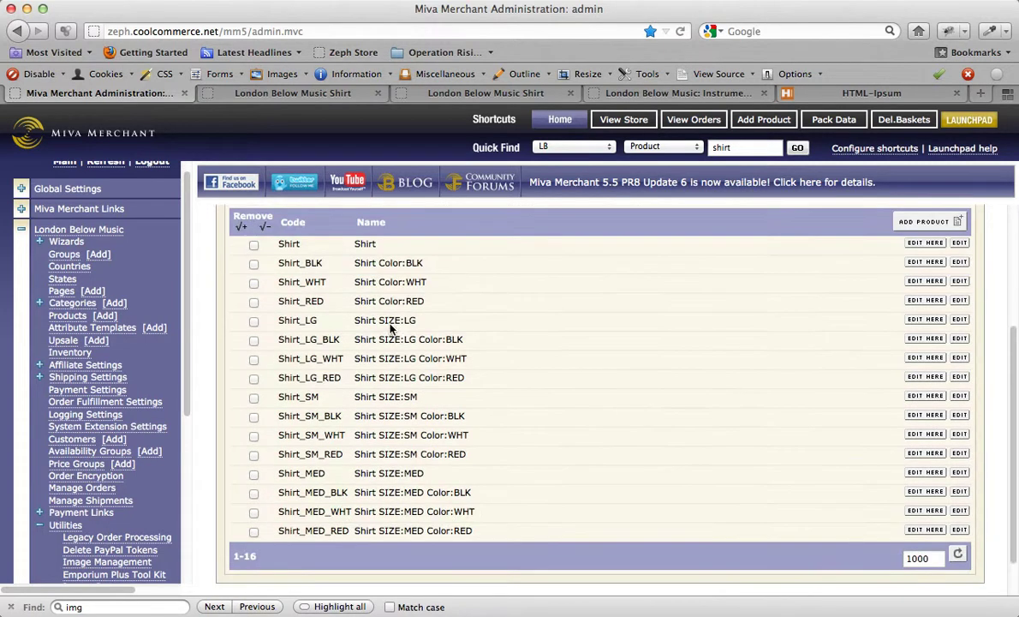
pyautogui.click(281, 262)
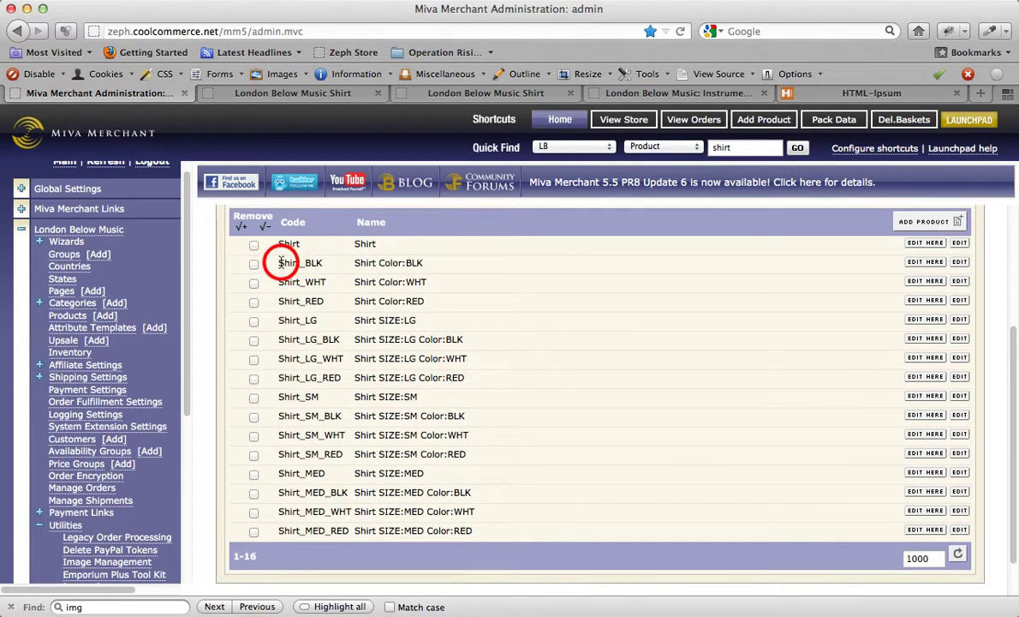
pyautogui.doubleClick(296, 301)
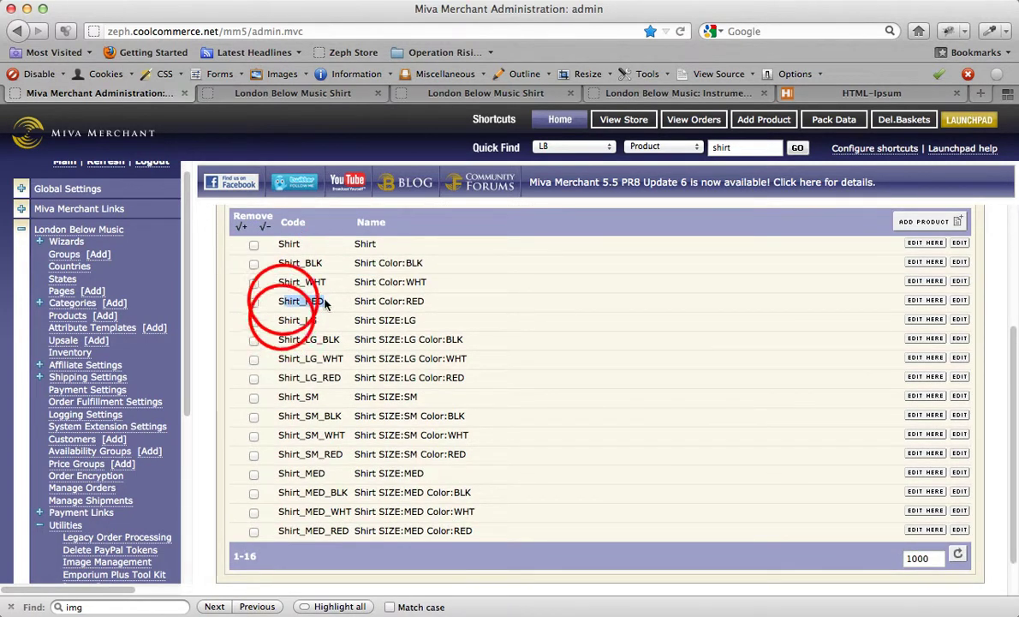
pyautogui.doubleClick(282, 320)
pyautogui.doubleClick(284, 339)
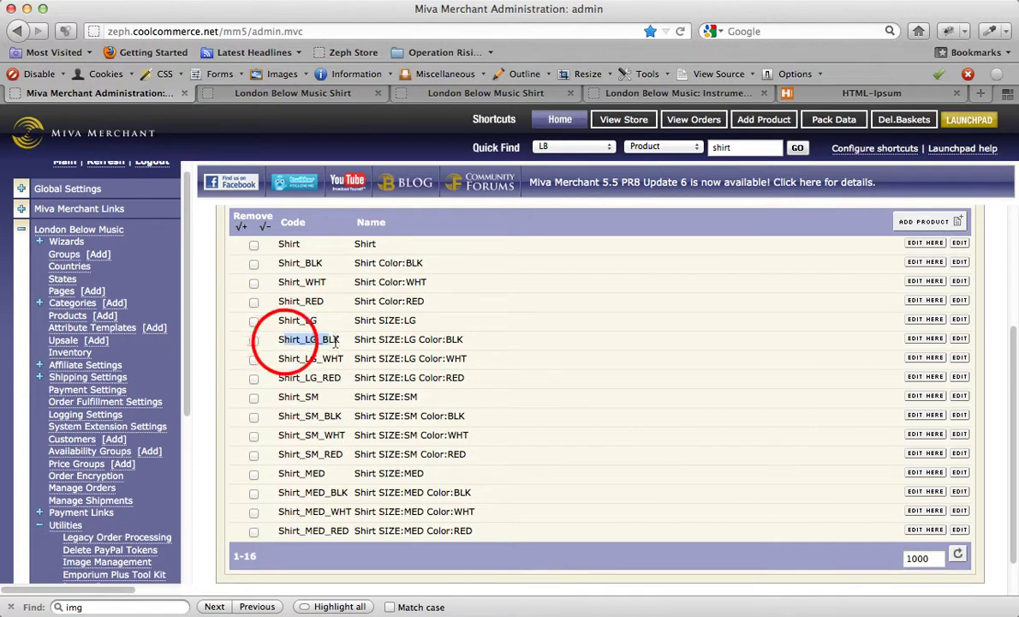
pyautogui.doubleClick(291, 358)
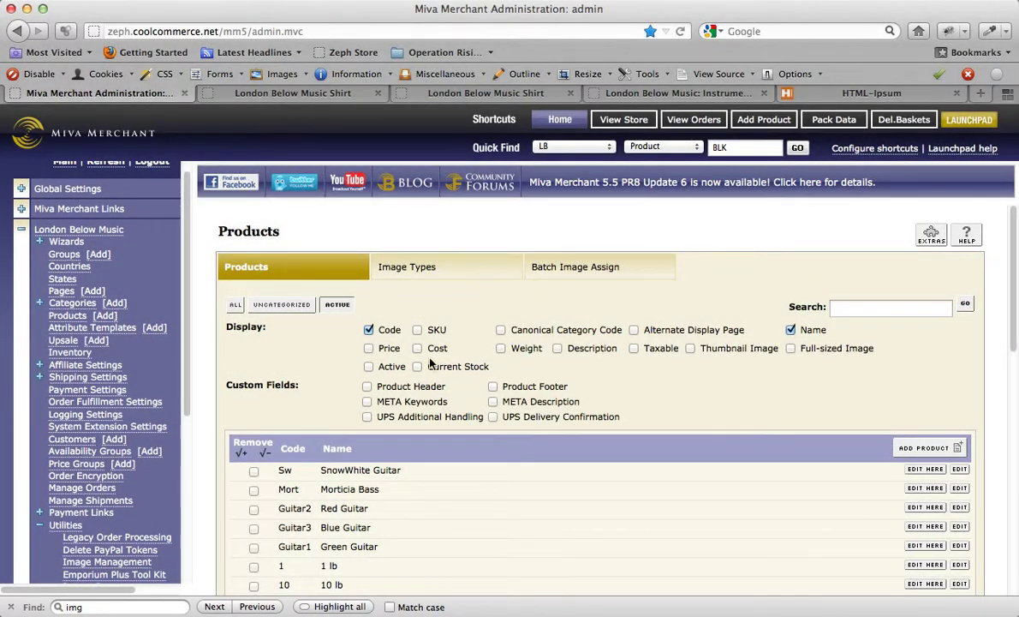
# Search the Products list for 'shirt'
pyautogui.click(892, 313)
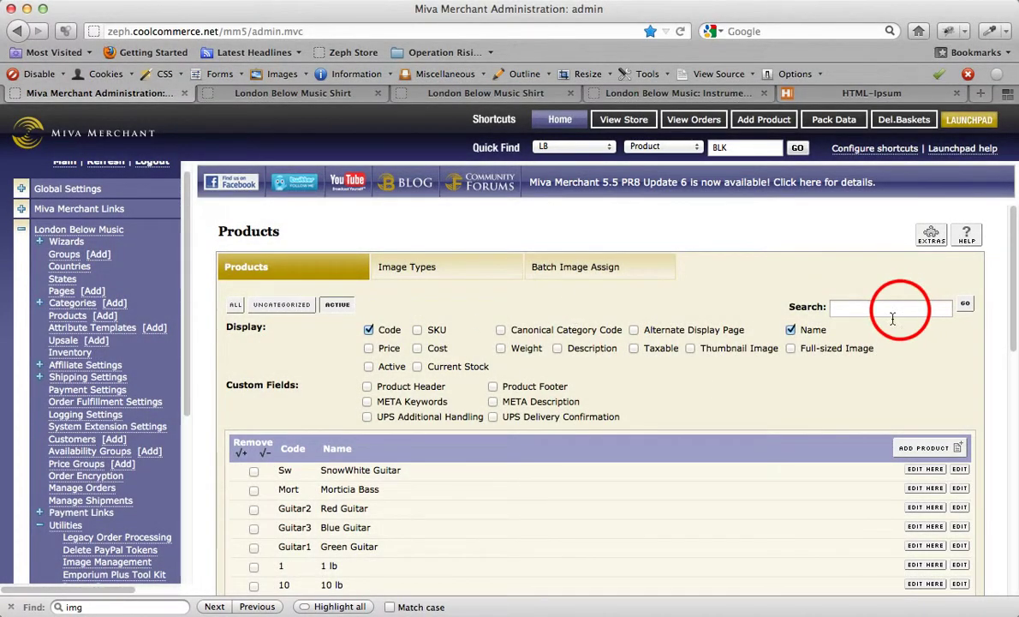
pyautogui.click(900, 310)
pyautogui.write('shirt')
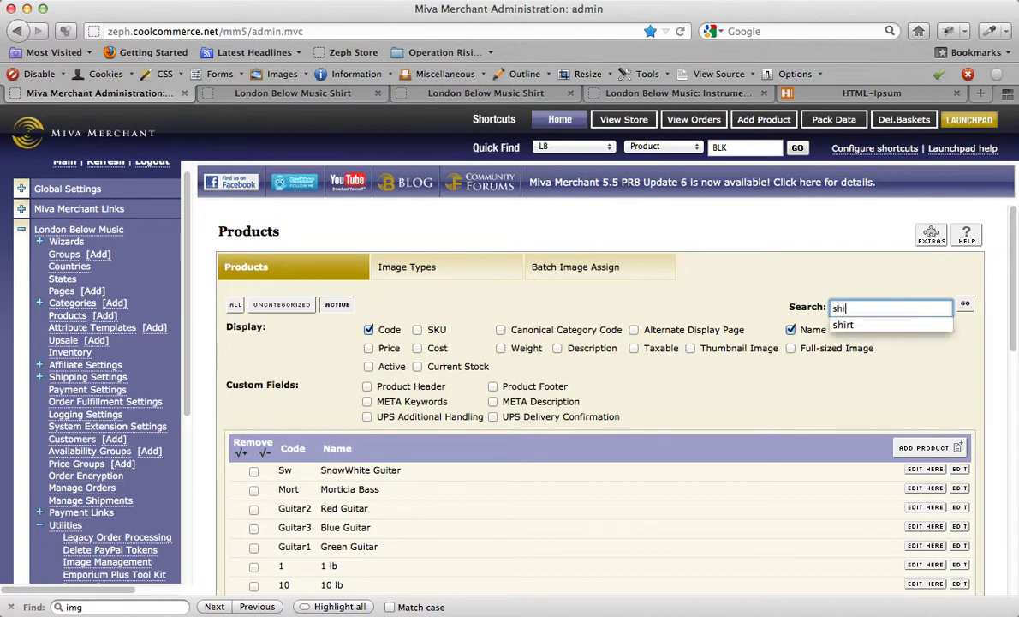
pyautogui.press('Return')
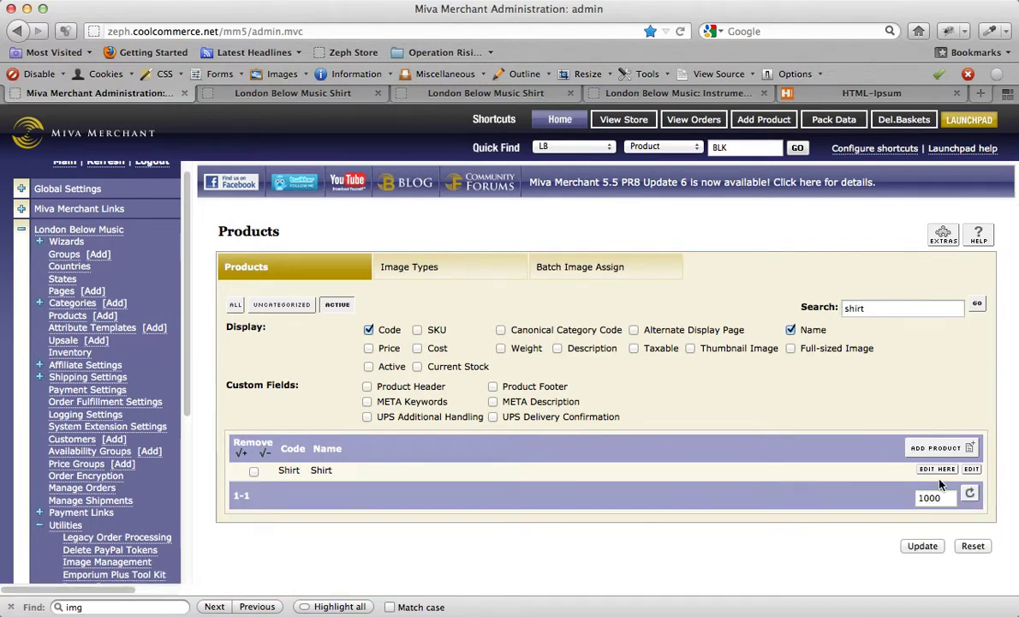
# Open the Shirt's Attributes tab and start editing the WHT White color option
pyautogui.click(937, 469)
pyautogui.click(707, 266)
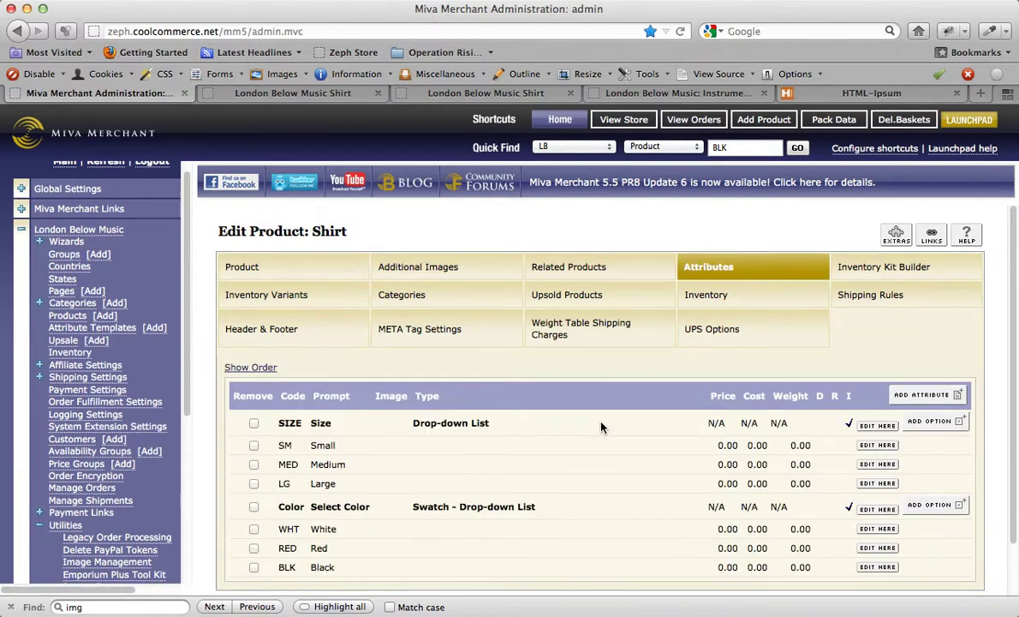
pyautogui.scroll(-2, 602, 425)
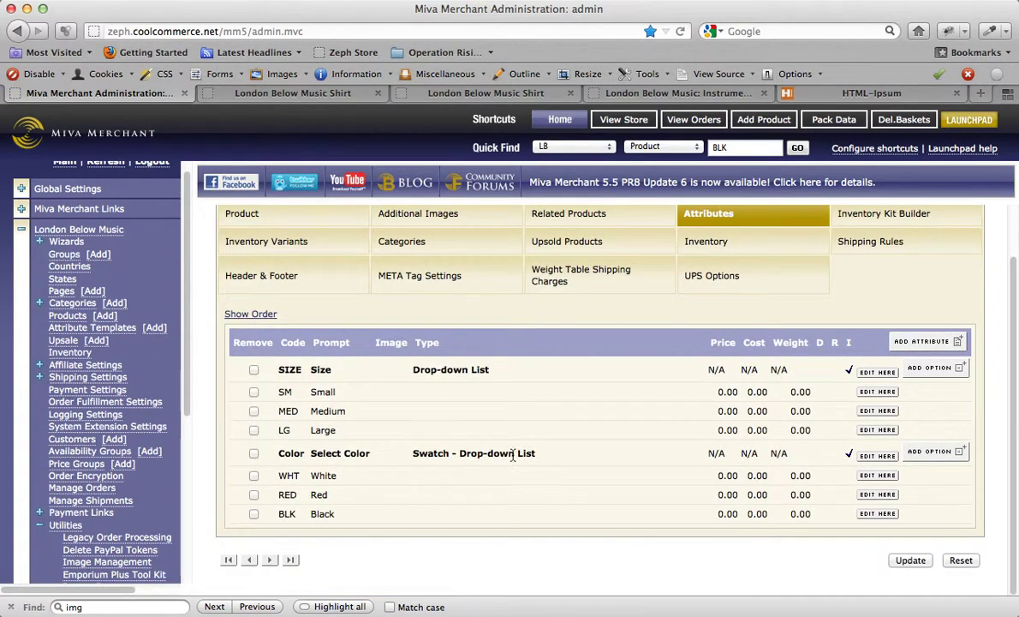
pyautogui.click(877, 478)
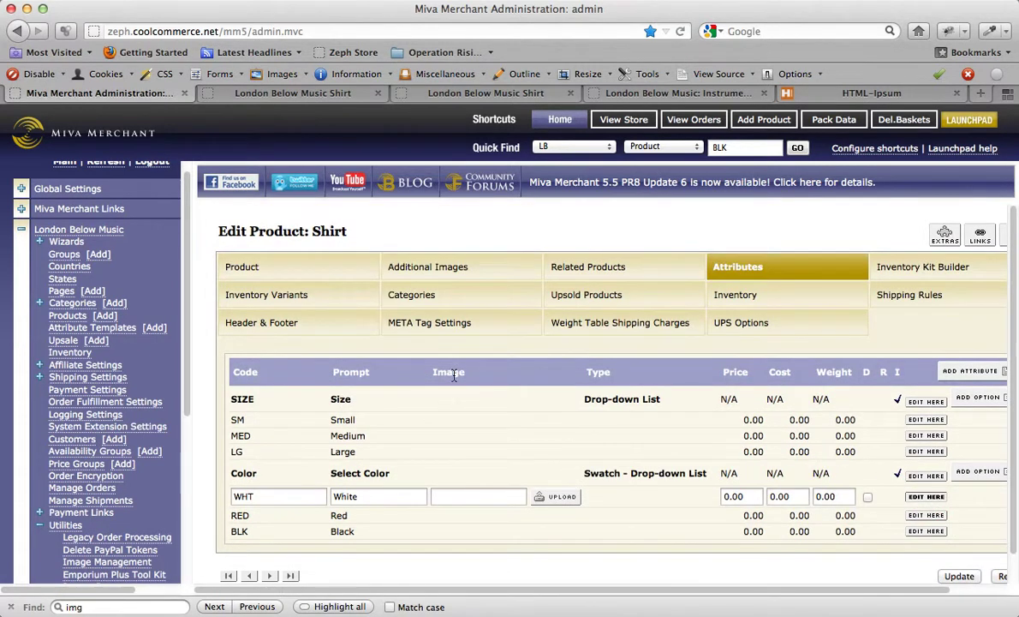
# Upload whiteSQ.jpg, with overwrite allowed, as the White option's swatch image and update the Shirt
pyautogui.click(570, 501)
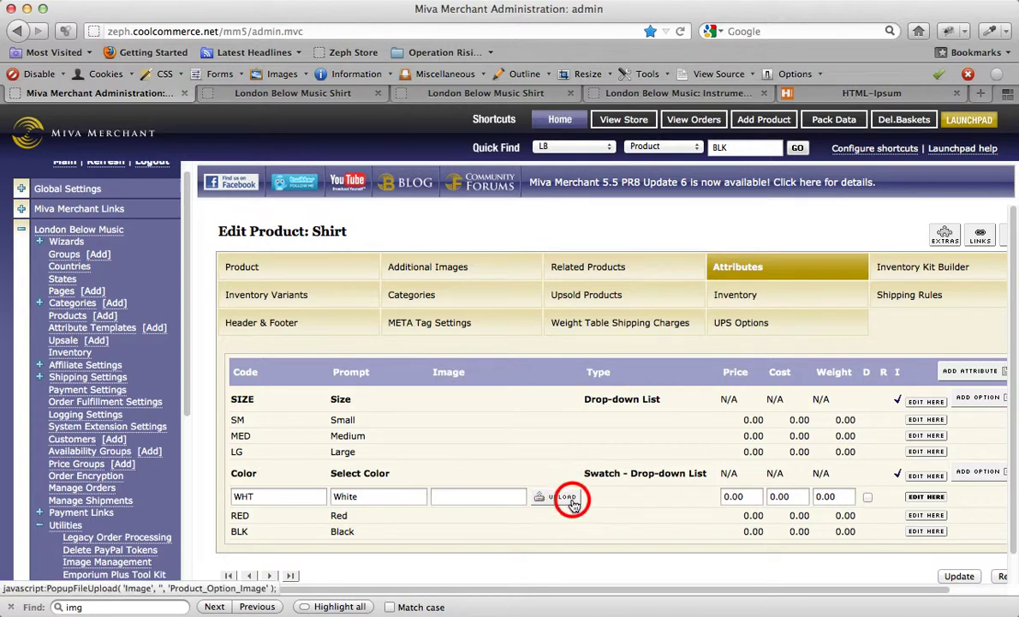
pyautogui.click(39, 85)
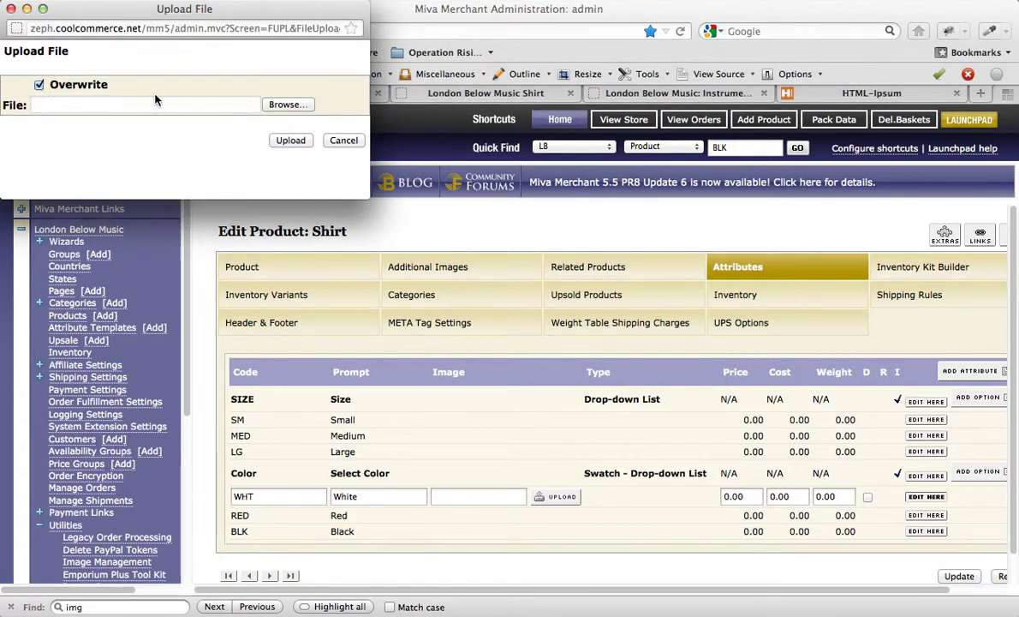
pyautogui.click(290, 106)
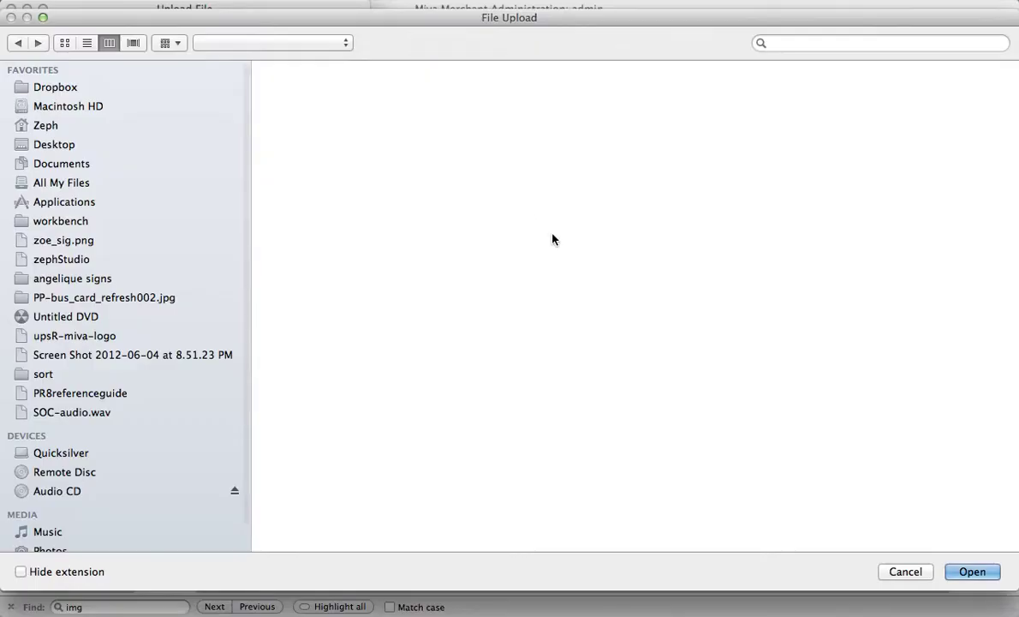
pyautogui.doubleClick(947, 94)
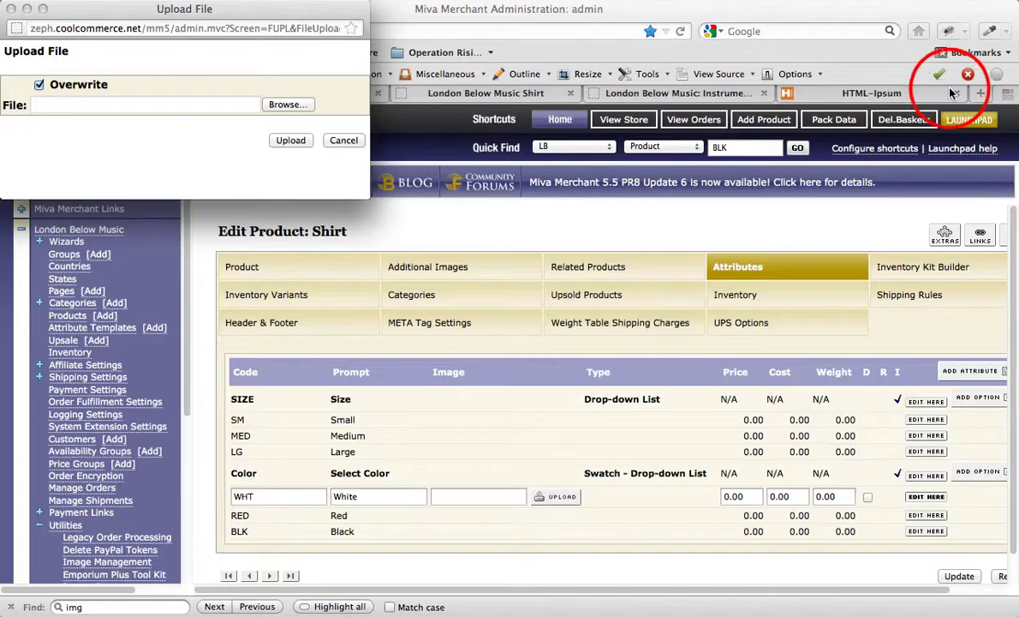
pyautogui.click(291, 140)
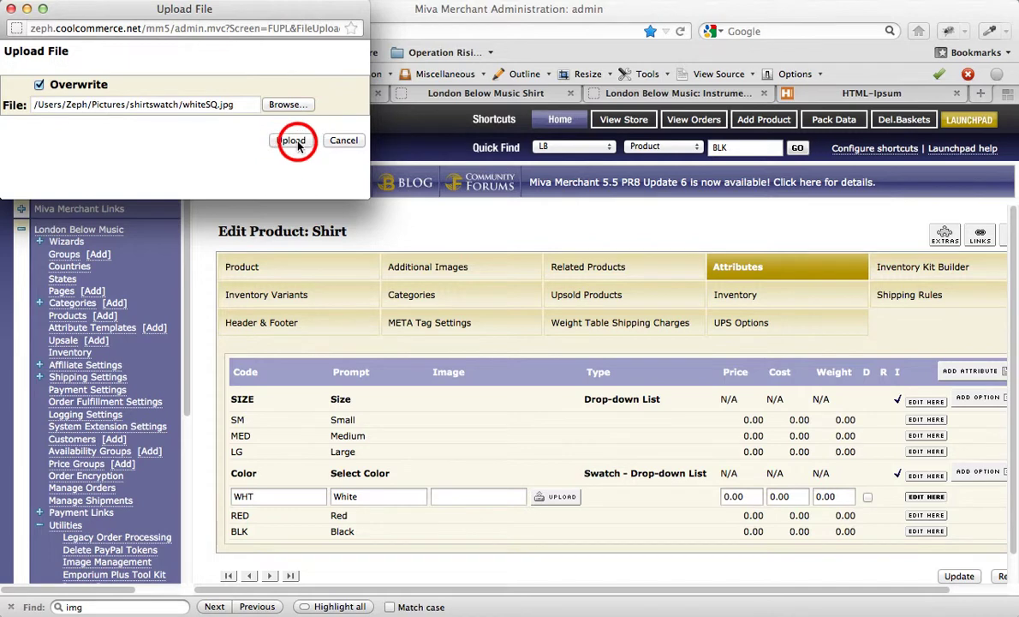
pyautogui.click(958, 575)
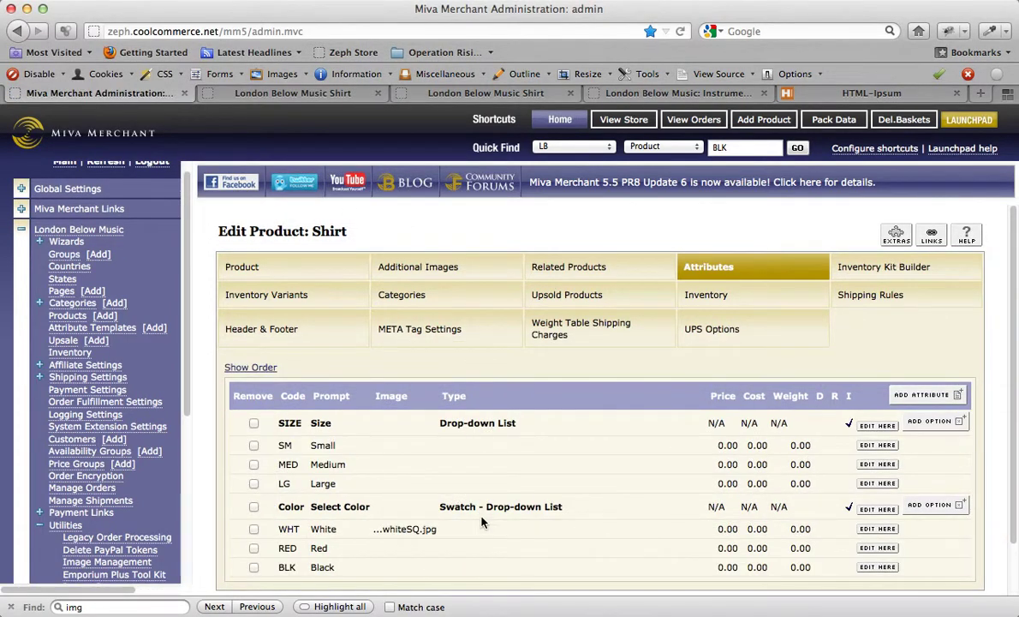
pyautogui.scroll(-1, 481, 521)
# Upload redSQ.jpg from the shirtswatch folder as the Red option's swatch image and save
pyautogui.click(884, 482)
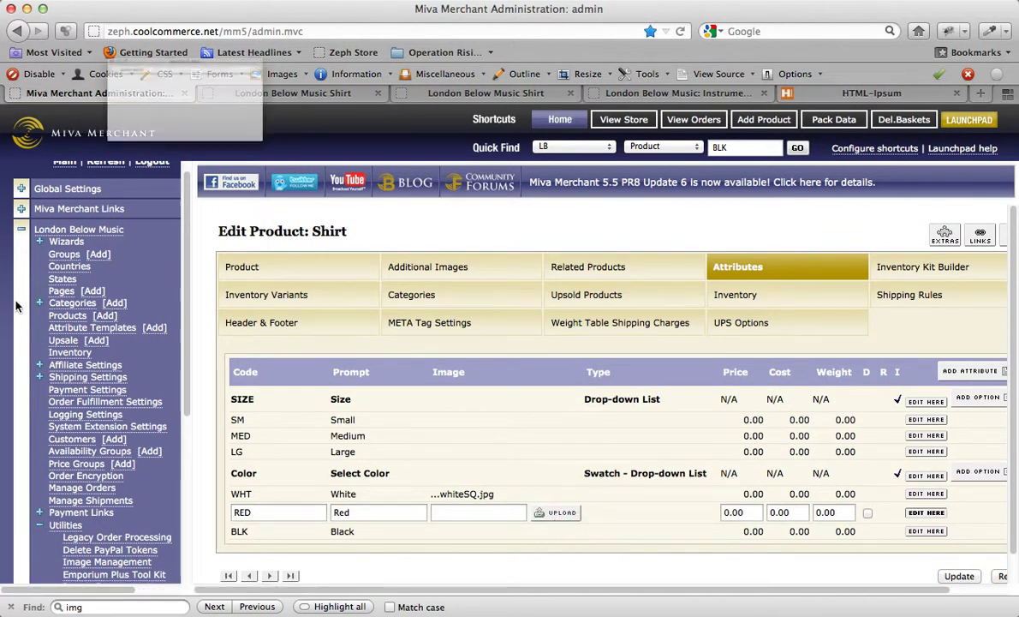
pyautogui.click(286, 106)
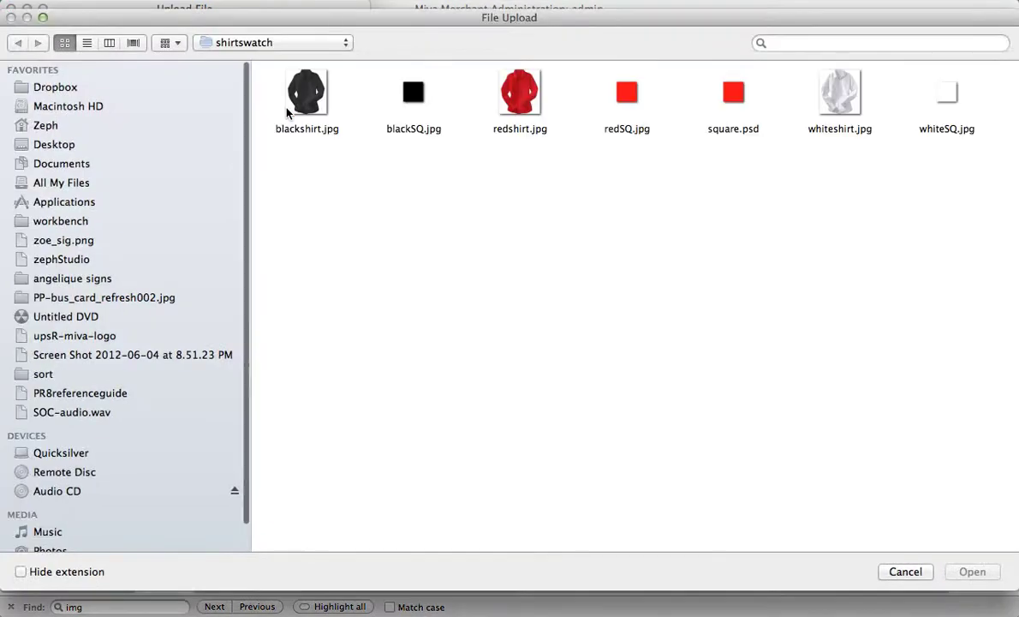
pyautogui.click(626, 94)
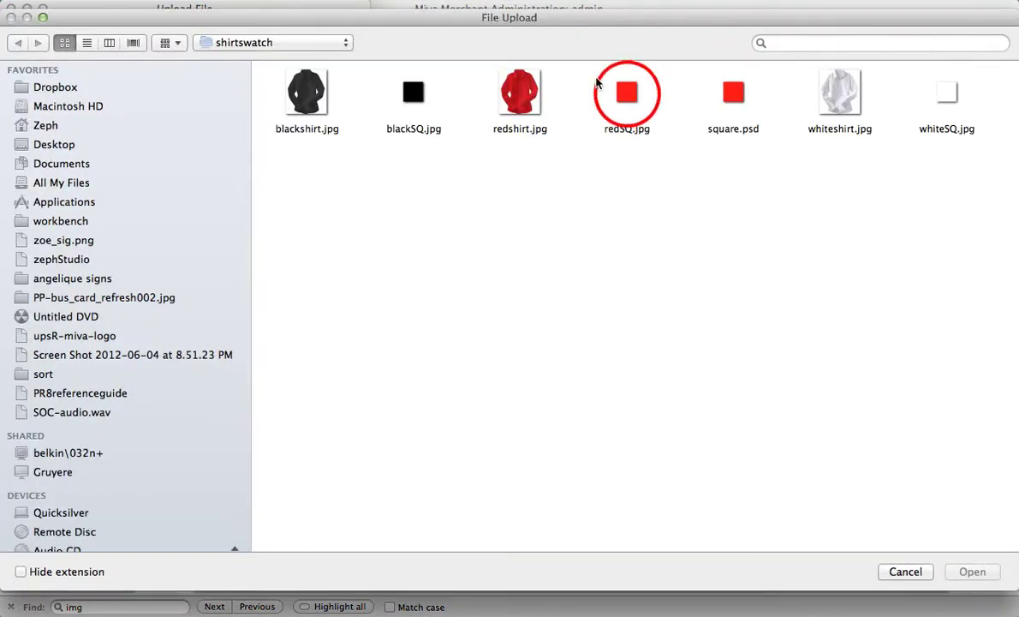
pyautogui.doubleClick(628, 96)
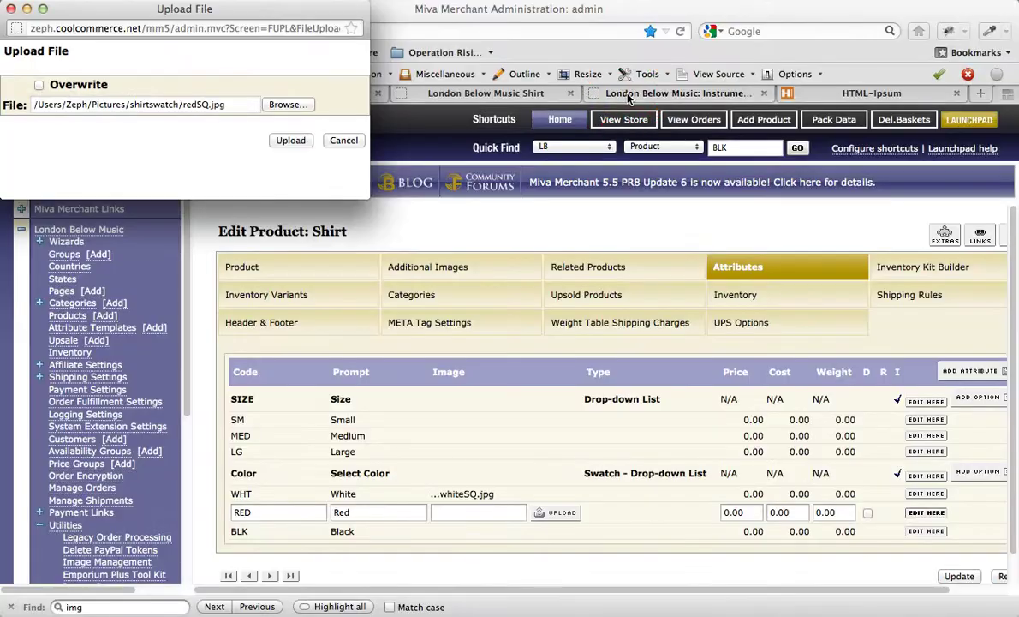
pyautogui.click(296, 140)
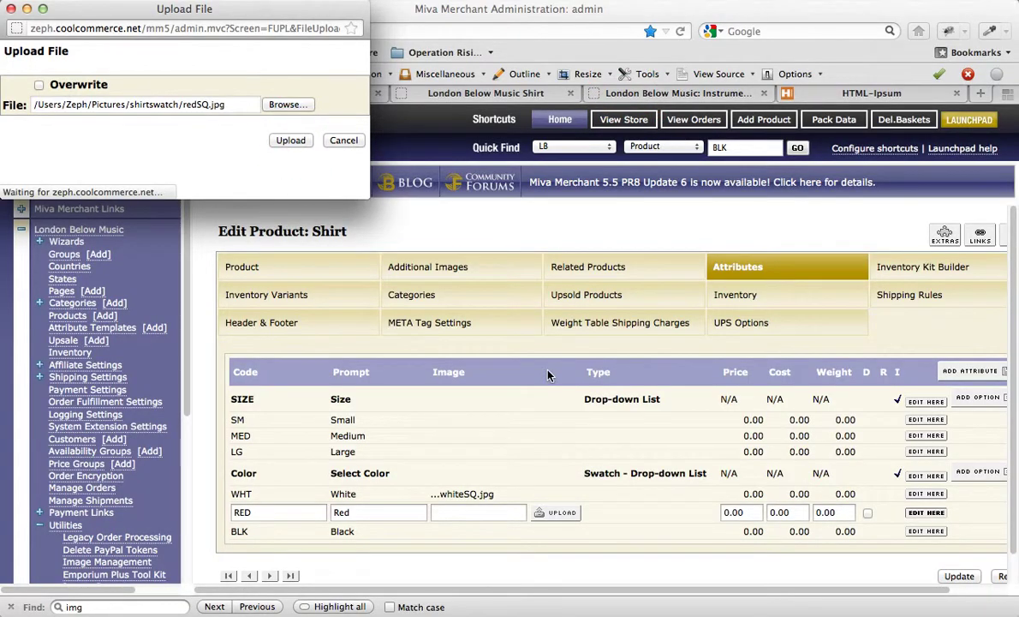
pyautogui.click(957, 575)
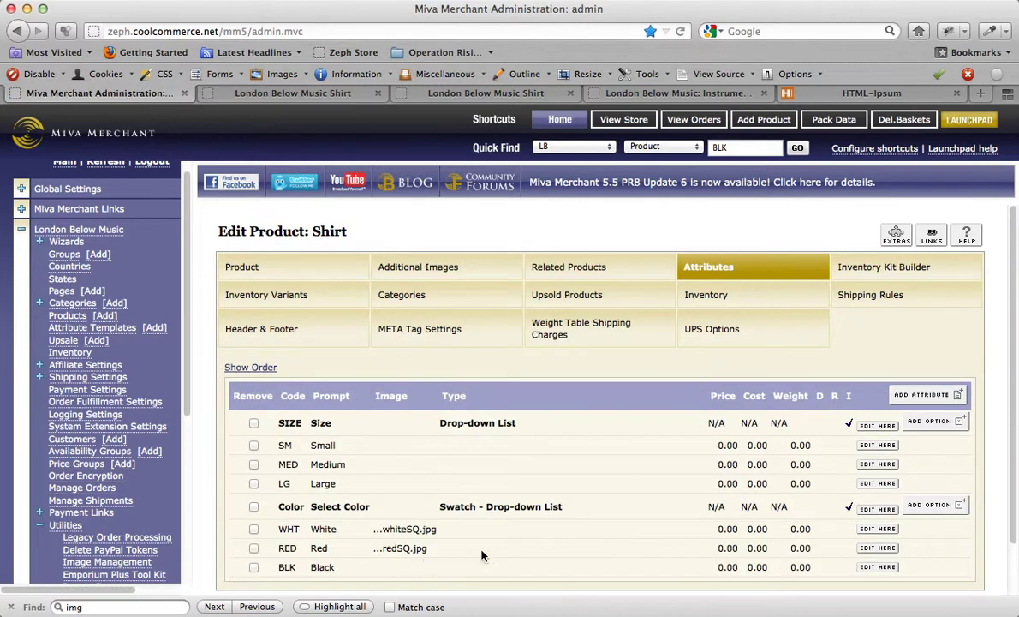
pyautogui.scroll(-2, 482, 555)
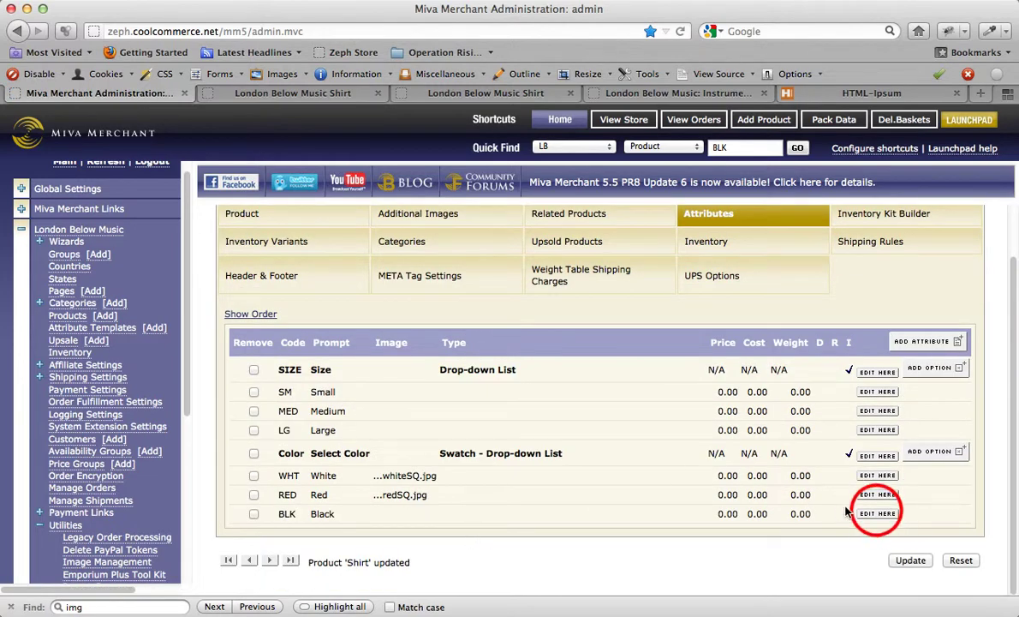
# Upload blackSQ.jpg as the Black option's swatch image, save, and view the storefront shirt page
pyautogui.click(878, 514)
pyautogui.click(557, 529)
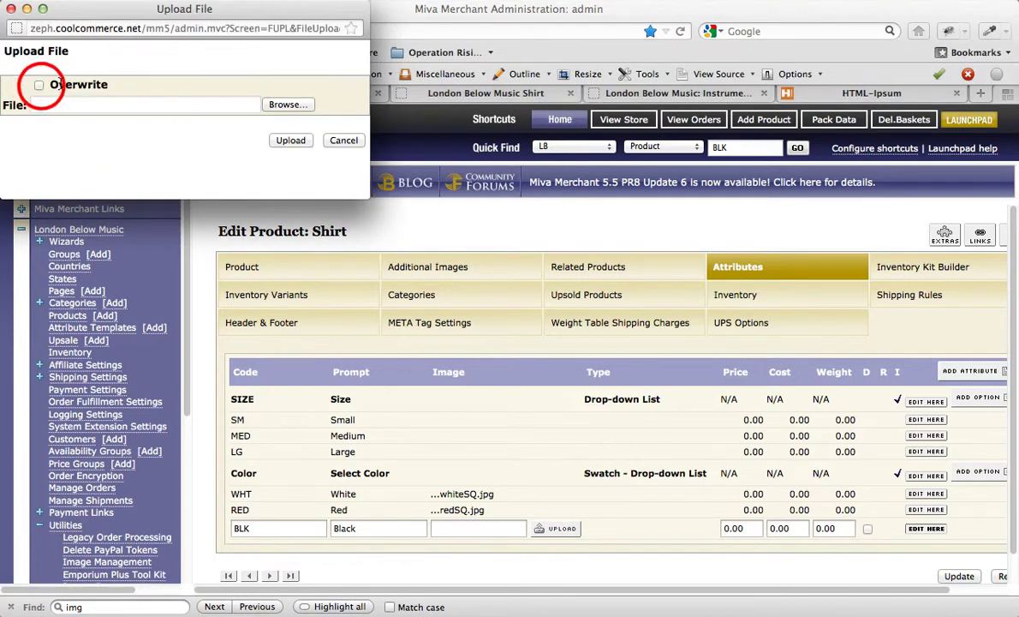
pyautogui.click(38, 85)
pyautogui.click(291, 104)
pyautogui.click(411, 93)
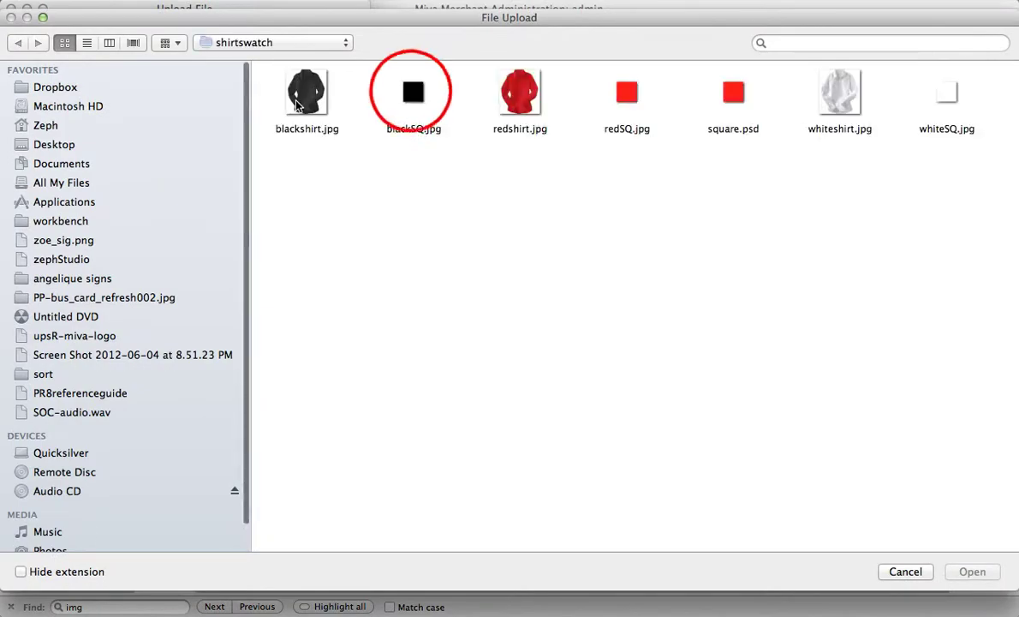
pyautogui.doubleClick(411, 93)
pyautogui.click(291, 138)
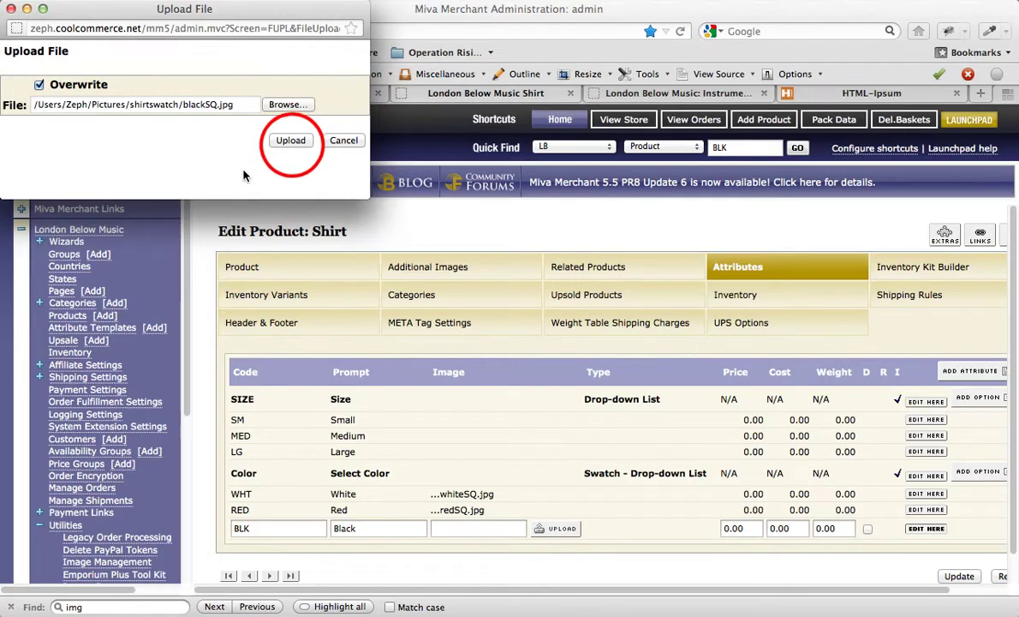
pyautogui.click(960, 576)
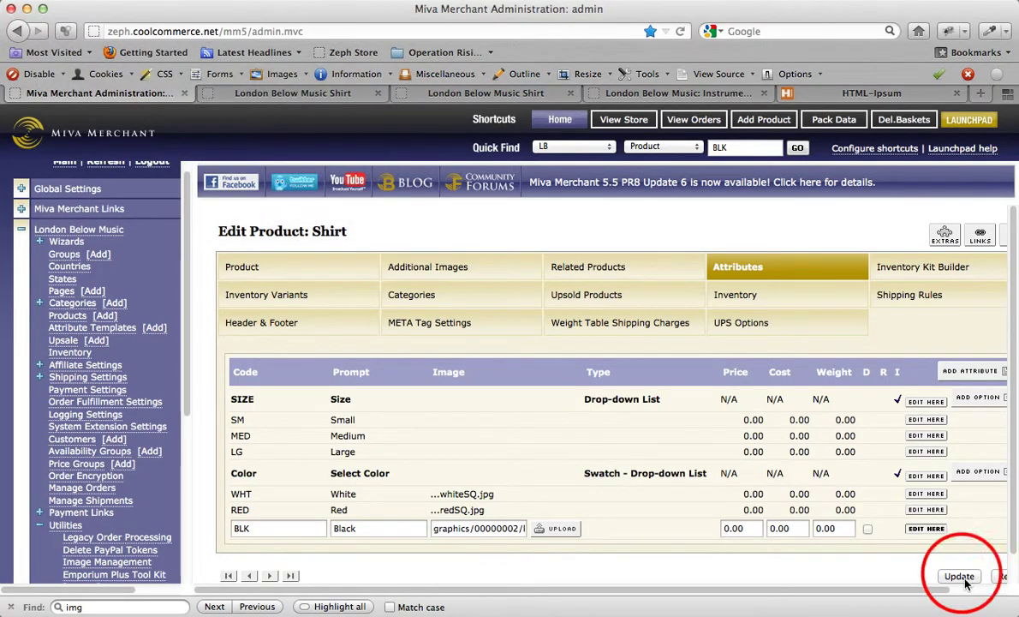
pyautogui.click(326, 97)
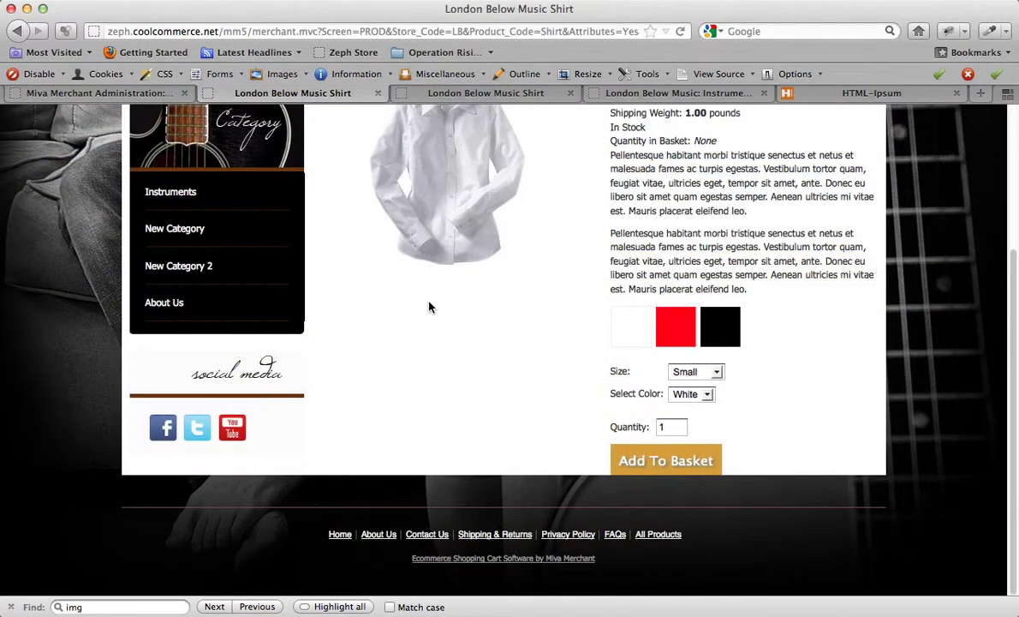
pyautogui.click(702, 394)
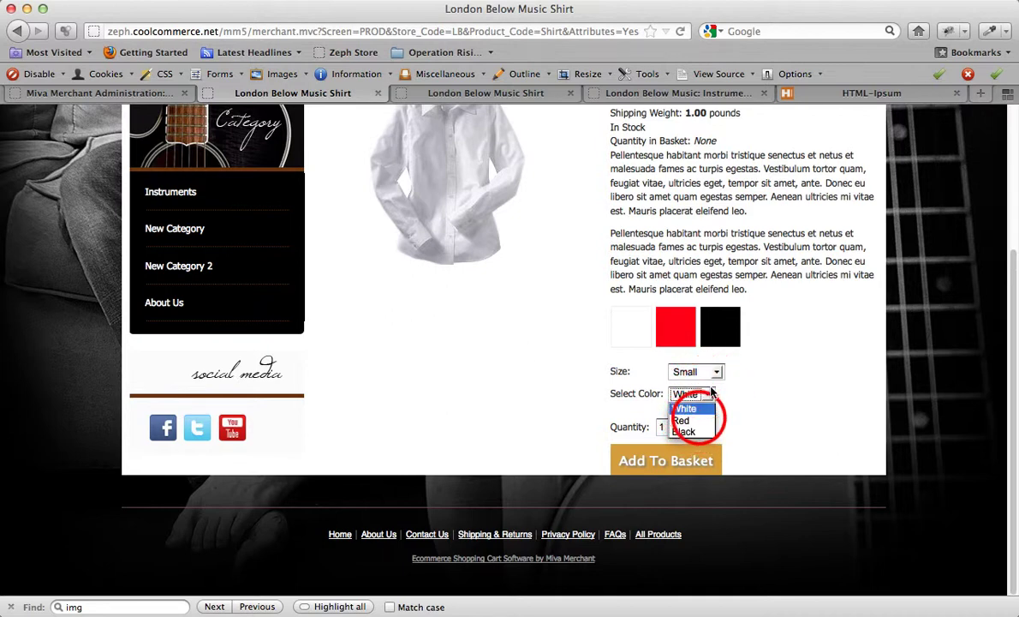
pyautogui.click(701, 421)
pyautogui.click(704, 393)
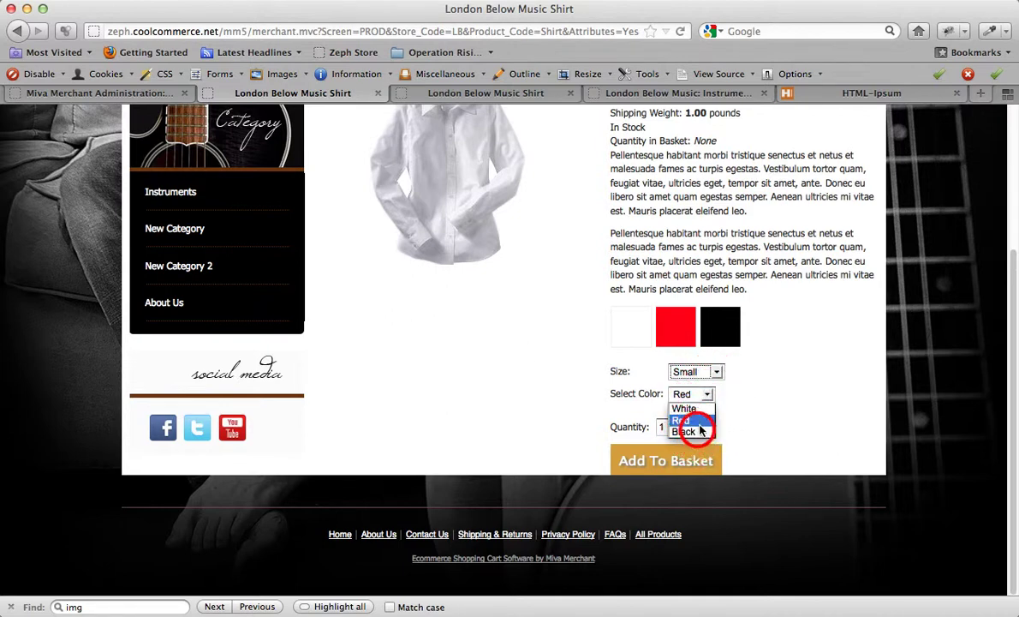
pyautogui.click(699, 430)
pyautogui.click(672, 327)
pyautogui.click(723, 335)
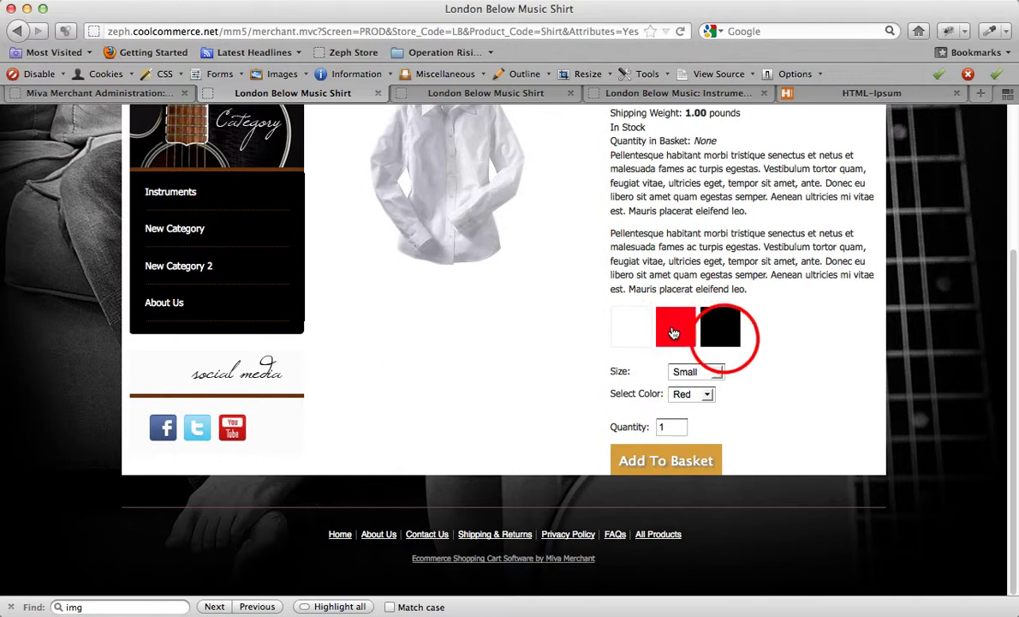
pyautogui.click(676, 332)
pyautogui.click(642, 335)
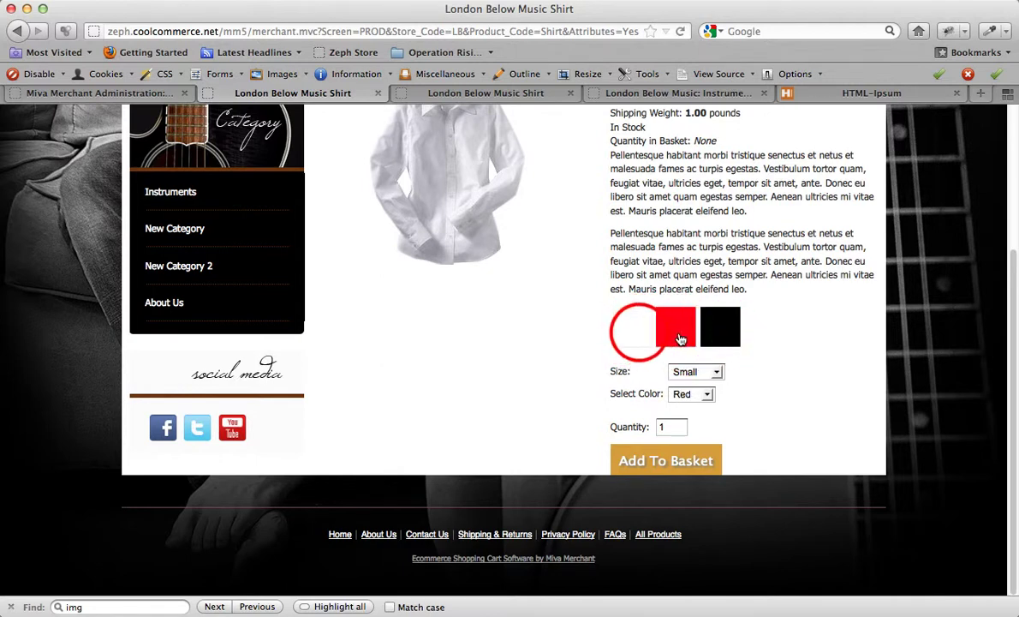
pyautogui.click(683, 330)
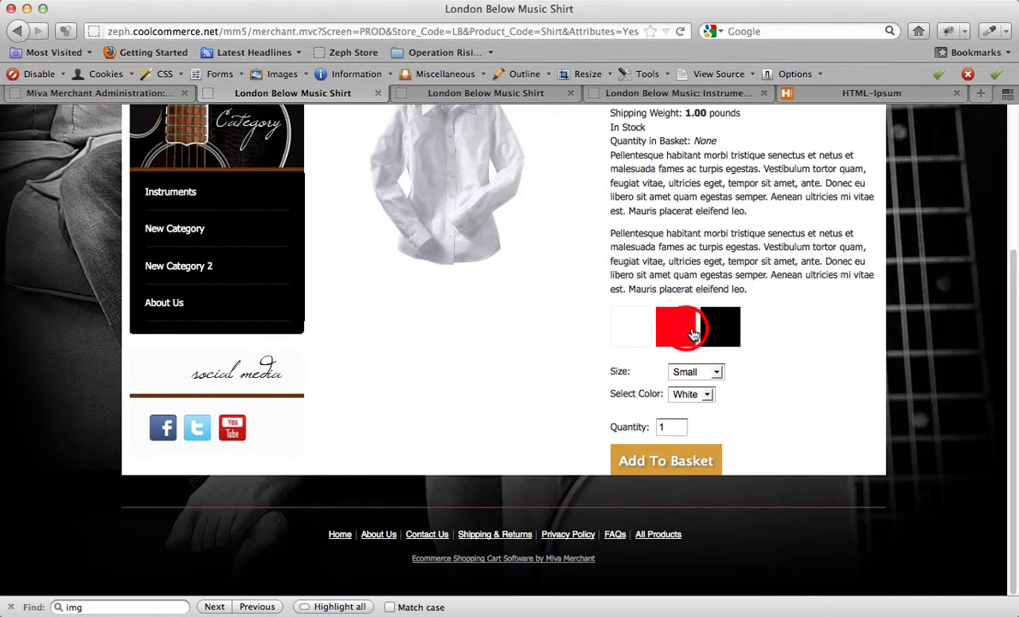
pyautogui.click(722, 334)
pyautogui.click(676, 336)
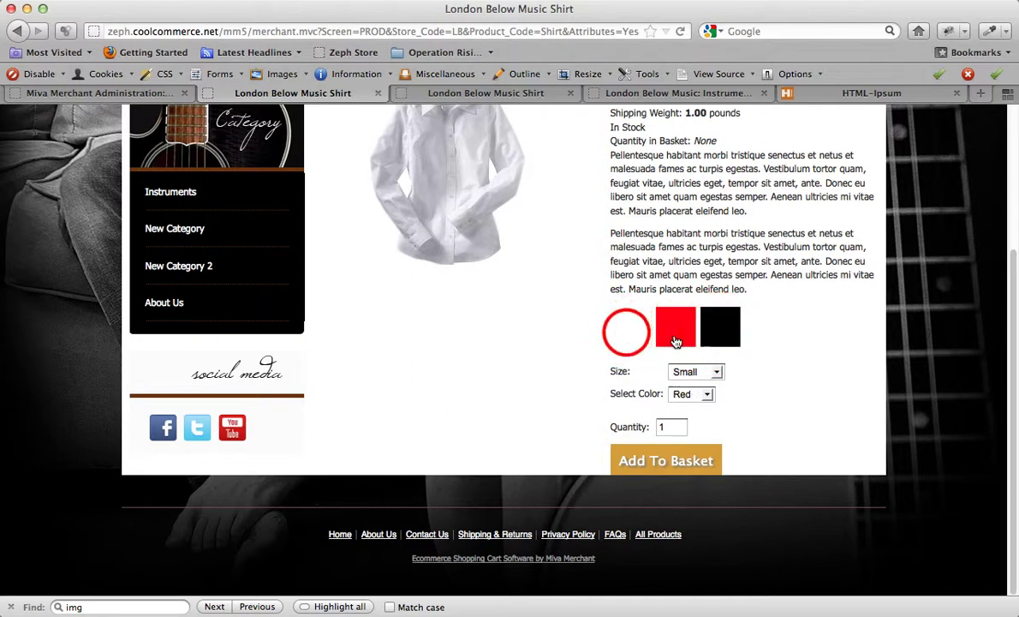
pyautogui.click(628, 338)
pyautogui.click(674, 334)
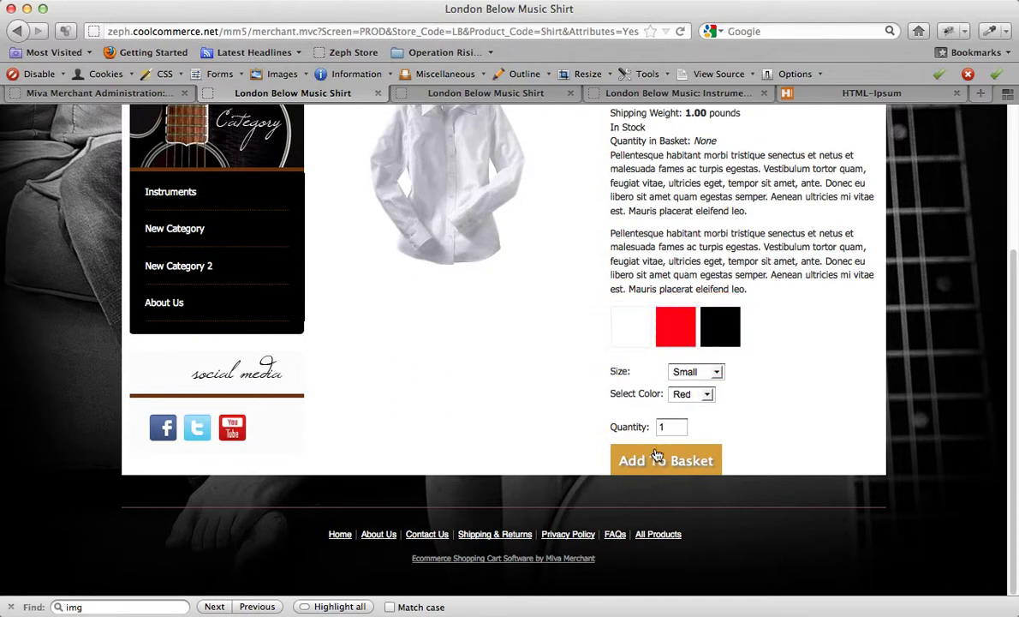
pyautogui.click(720, 334)
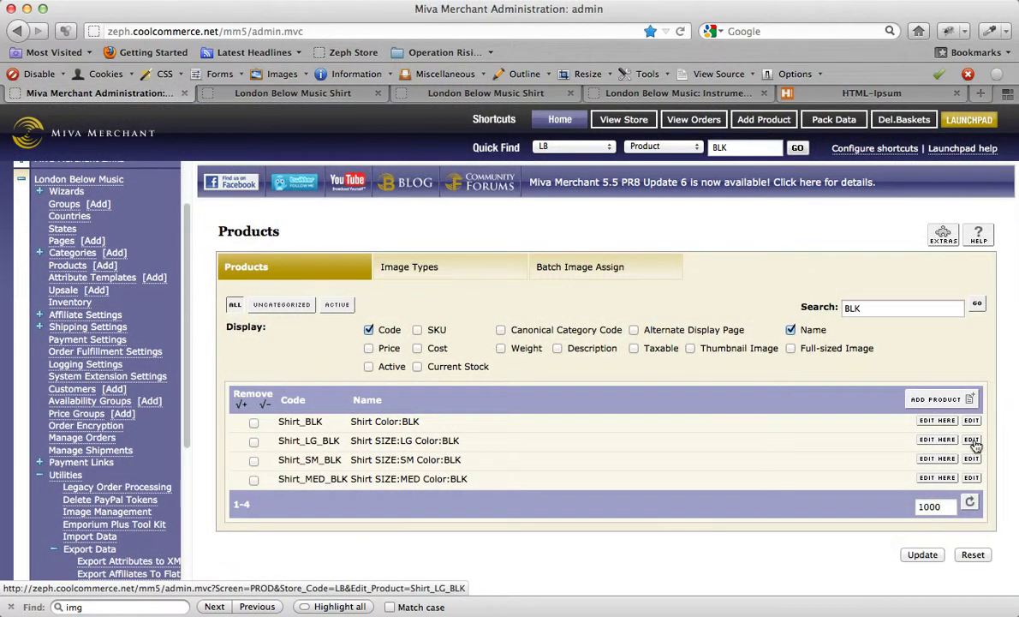
# Open the large, small and medium black Shirt variants in tabs on their Additional Images
pyautogui.keyDown('super'); pyautogui.click(972, 441); pyautogui.keyUp('super')
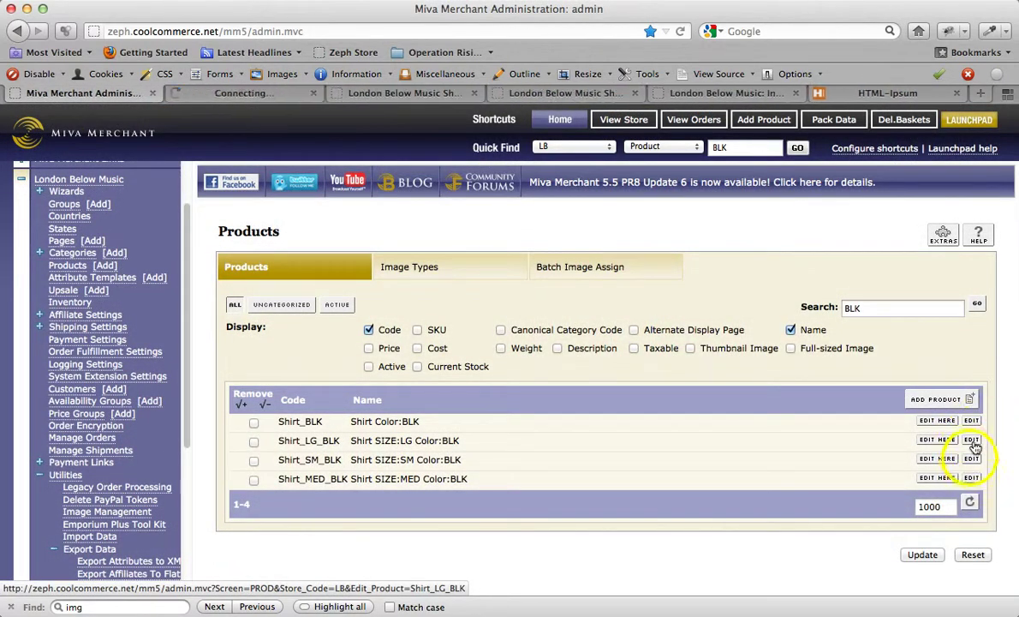
pyautogui.keyDown('super'); pyautogui.click(971, 459); pyautogui.keyUp('super')
pyautogui.keyDown('super'); pyautogui.click(972, 478); pyautogui.keyUp('super')
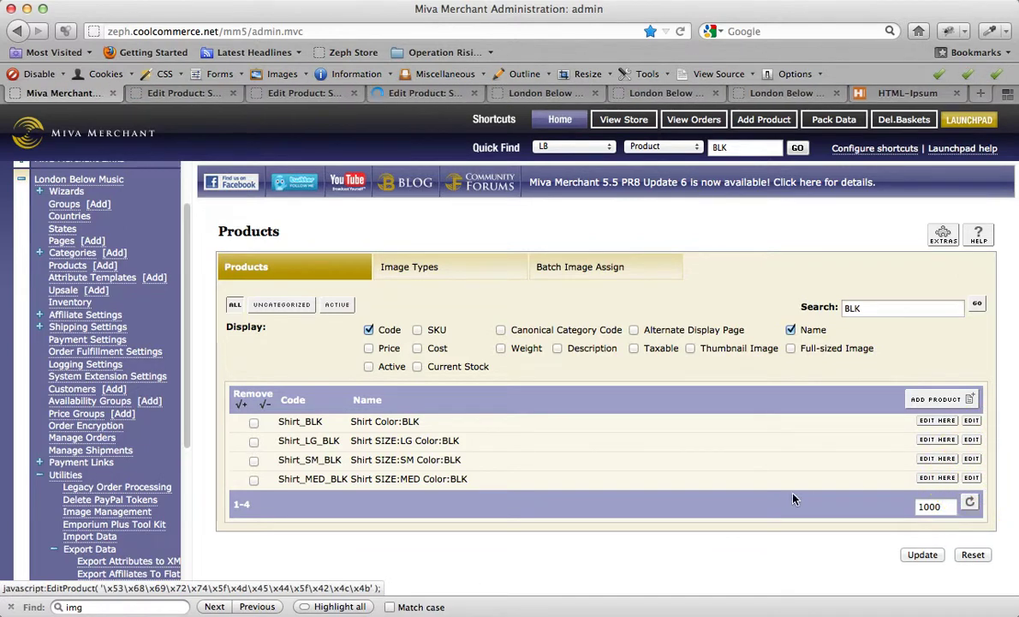
pyautogui.hotkey('ctrl', 'Tab')
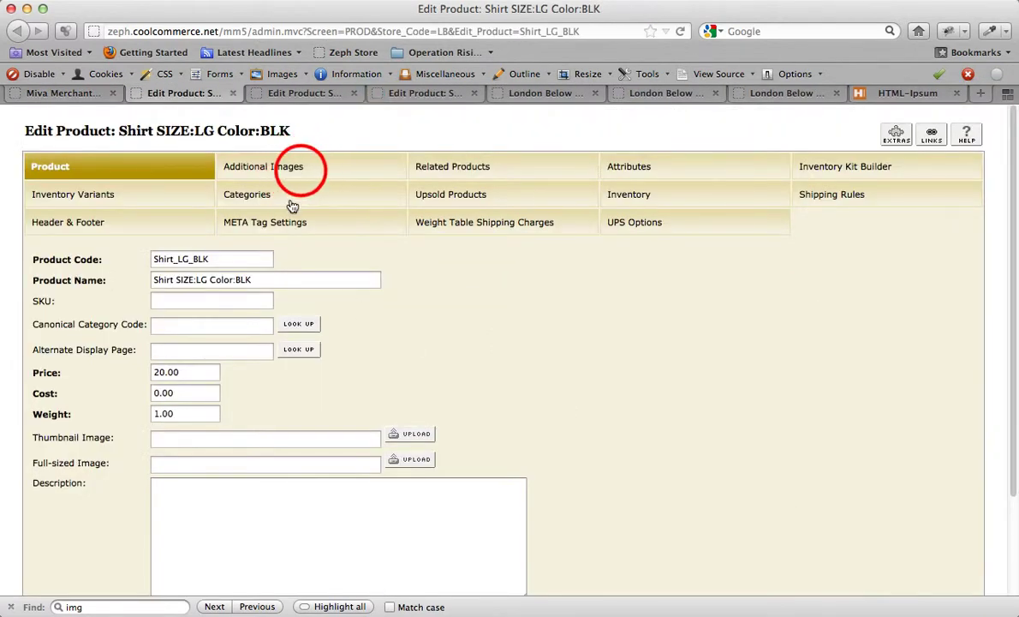
pyautogui.click(293, 169)
pyautogui.hotkey('ctrl', 'Tab')
pyautogui.click(295, 167)
pyautogui.hotkey('ctrl', 'Tab')
pyautogui.click(296, 169)
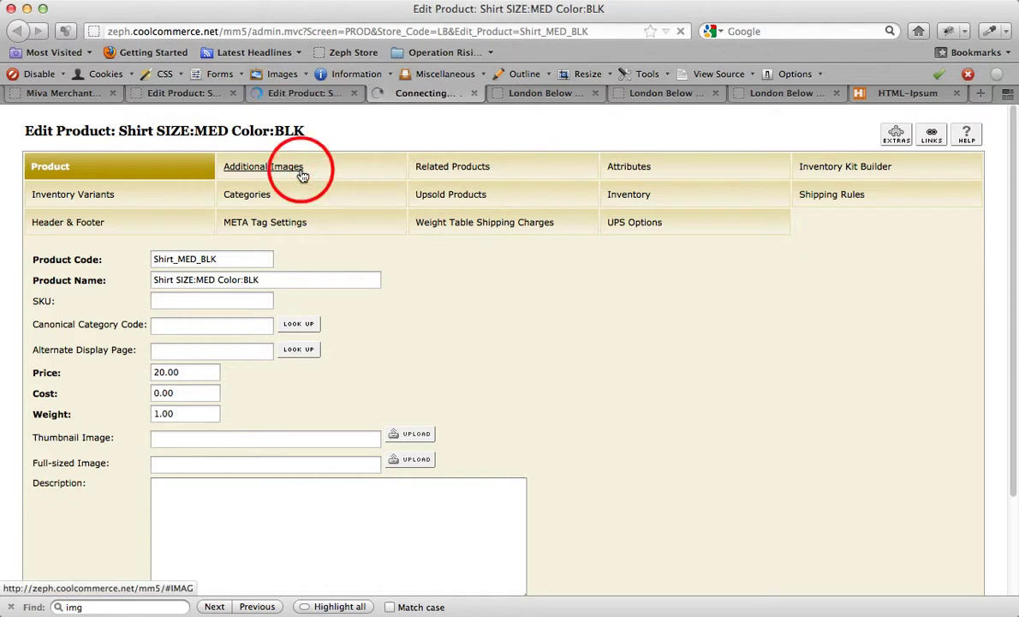
pyautogui.hotkey('ctrl', 'shift', 'Tab')
pyautogui.hotkey('ctrl', 'shift', 'Tab')
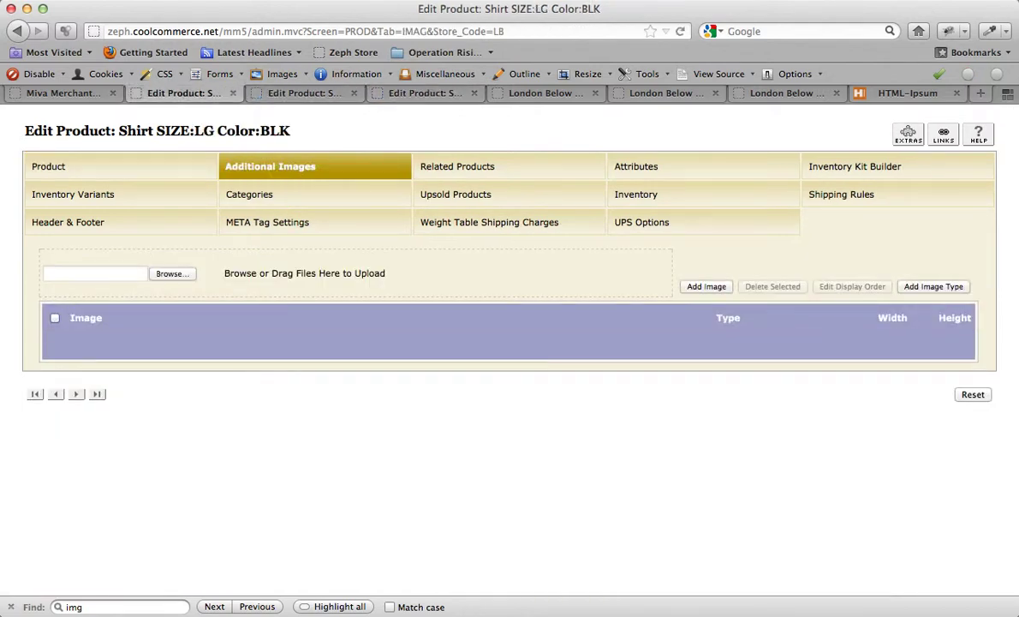
# Upload blackshirt.jpg to the large black variant's additional images
pyautogui.press('super+Tab')
pyautogui.moveTo(963, 167); pyautogui.dragTo(512, 283)
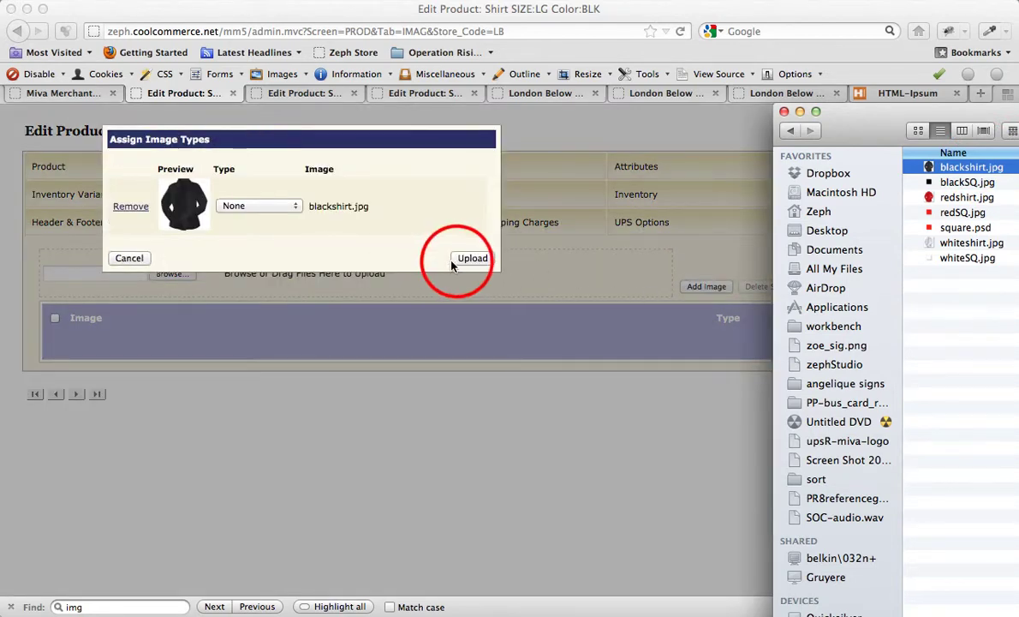
pyautogui.click(471, 258)
# Upload blackshirt.jpg to the small black variant's additional images
pyautogui.click(276, 94)
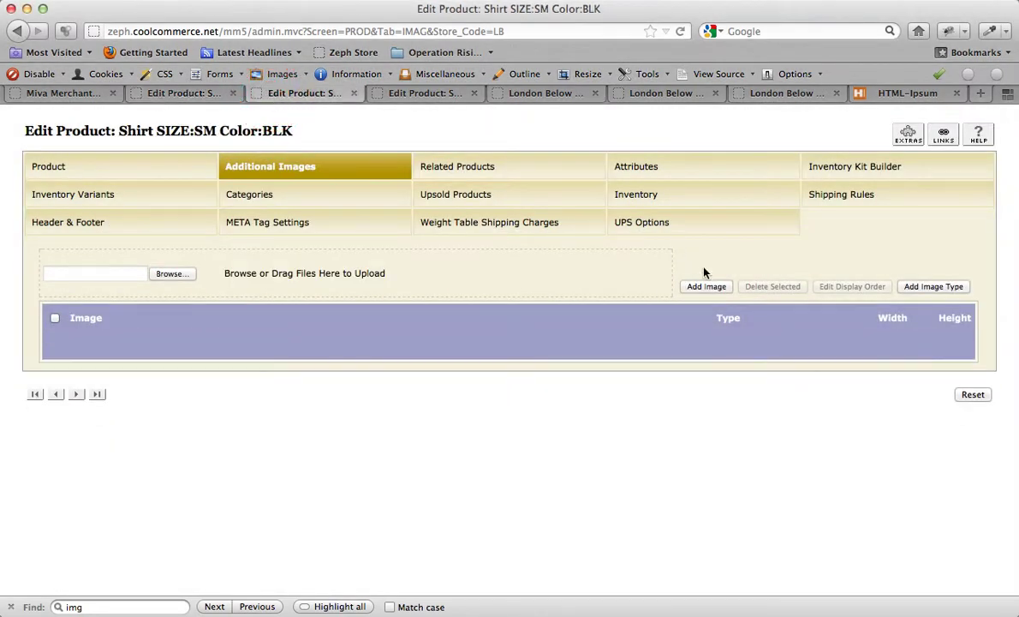
pyautogui.press('super+Tab')
pyautogui.click(982, 170)
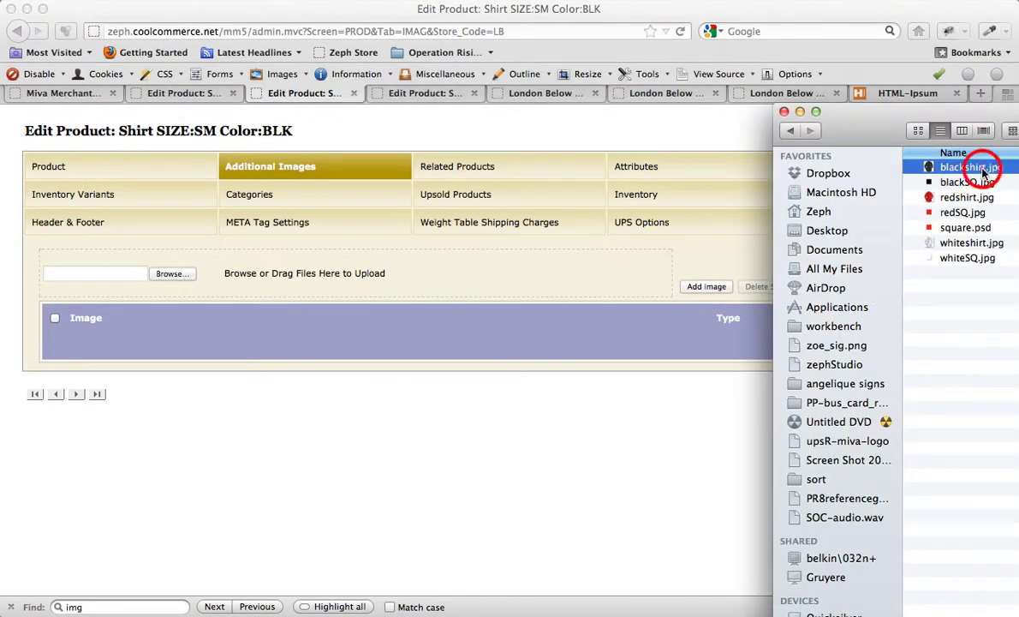
pyautogui.moveTo(984, 171); pyautogui.dragTo(495, 253)
pyautogui.click(454, 260)
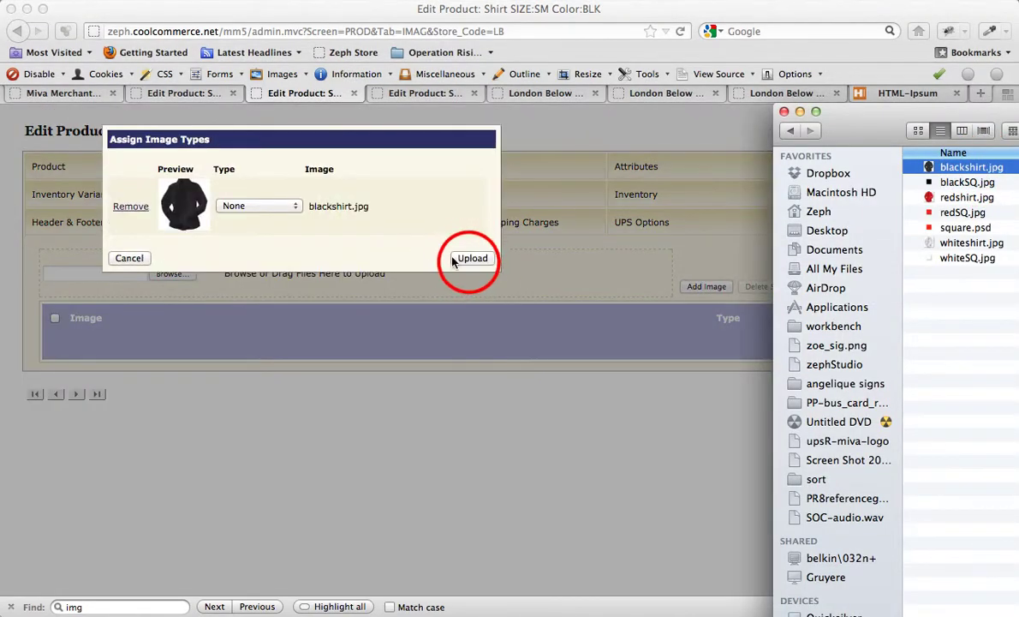
pyautogui.click(454, 260)
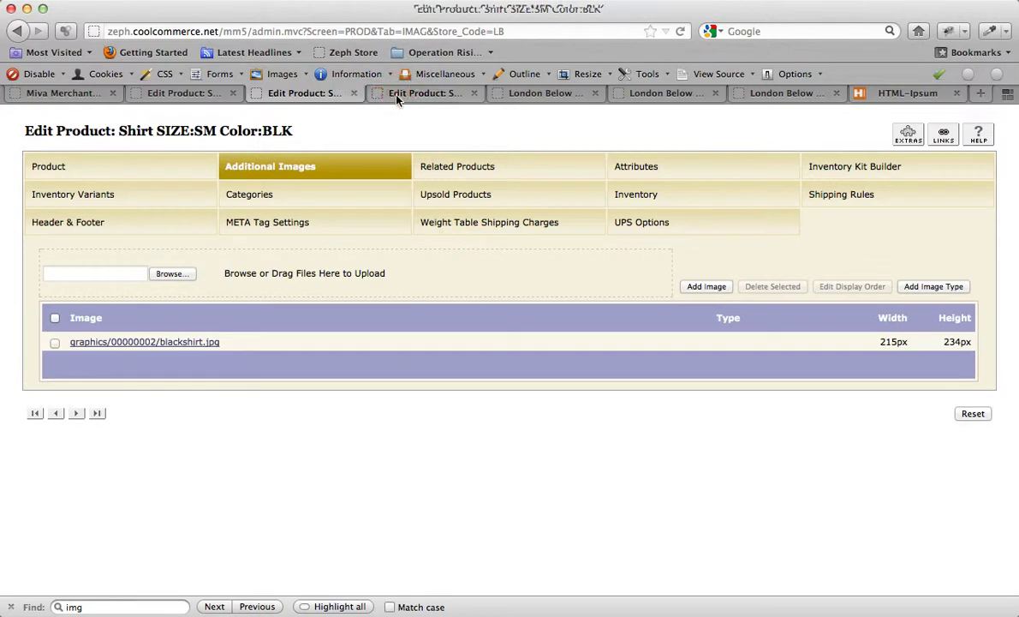
# Upload blackshirt.jpg to the medium black variant's additional images
pyautogui.click(396, 99)
pyautogui.press('super+Tab')
pyautogui.click(981, 167)
pyautogui.moveTo(982, 168); pyautogui.dragTo(538, 286)
pyautogui.click(473, 257)
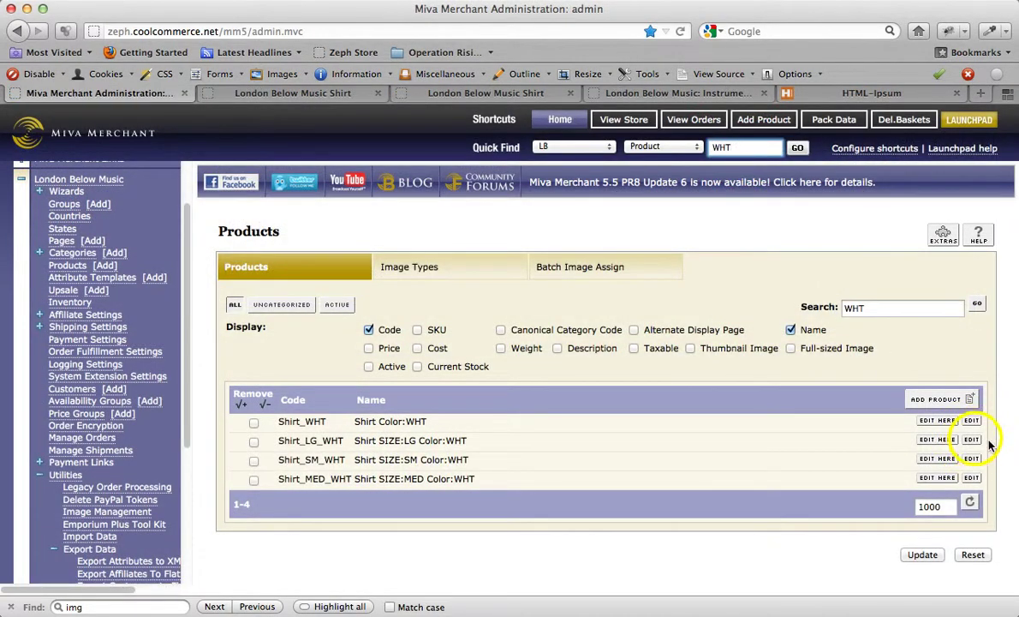
# Open the white variants in tabs and upload whiteshirt.jpg to the large white variant's additional images
pyautogui.keyDown('super'); pyautogui.click(971, 460); pyautogui.keyUp('super')
pyautogui.keyDown('super'); pyautogui.click(971, 478); pyautogui.keyUp('super')
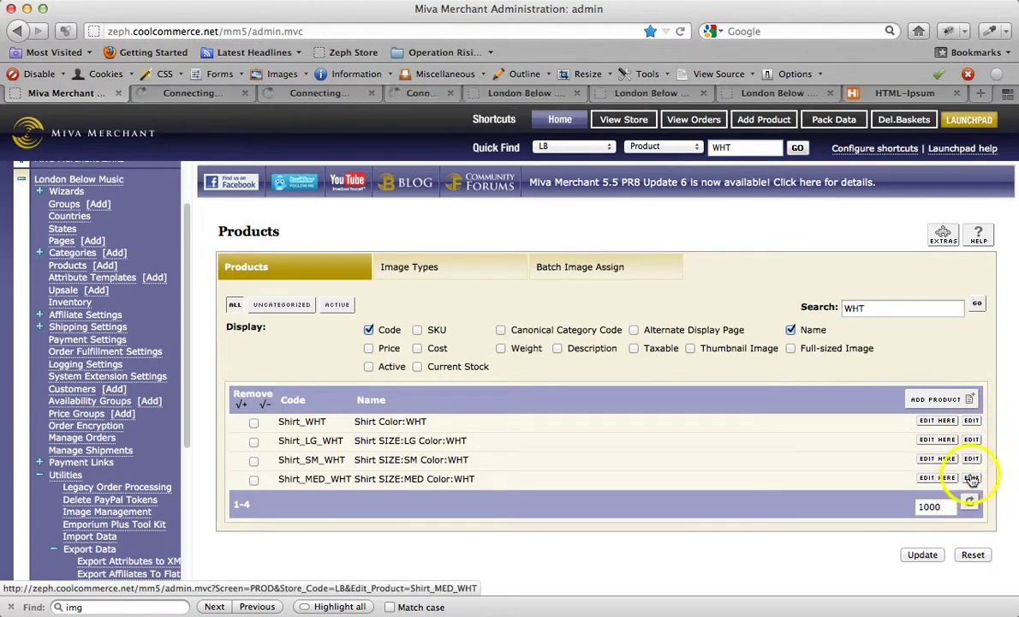
pyautogui.click(287, 165)
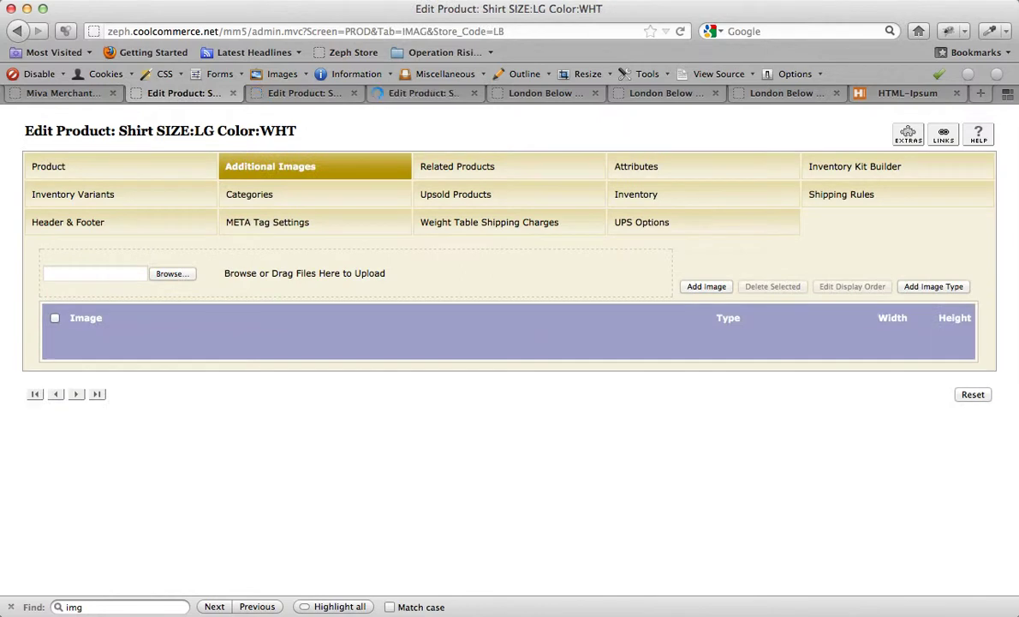
pyautogui.press('super+Tab')
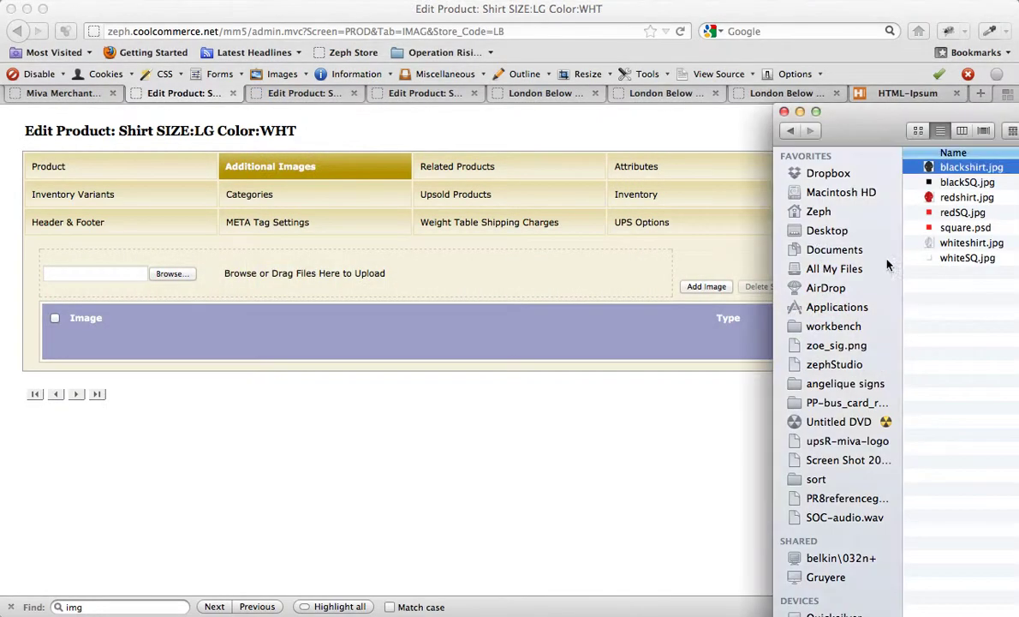
pyautogui.click(976, 244)
pyautogui.moveTo(979, 248); pyautogui.dragTo(537, 250)
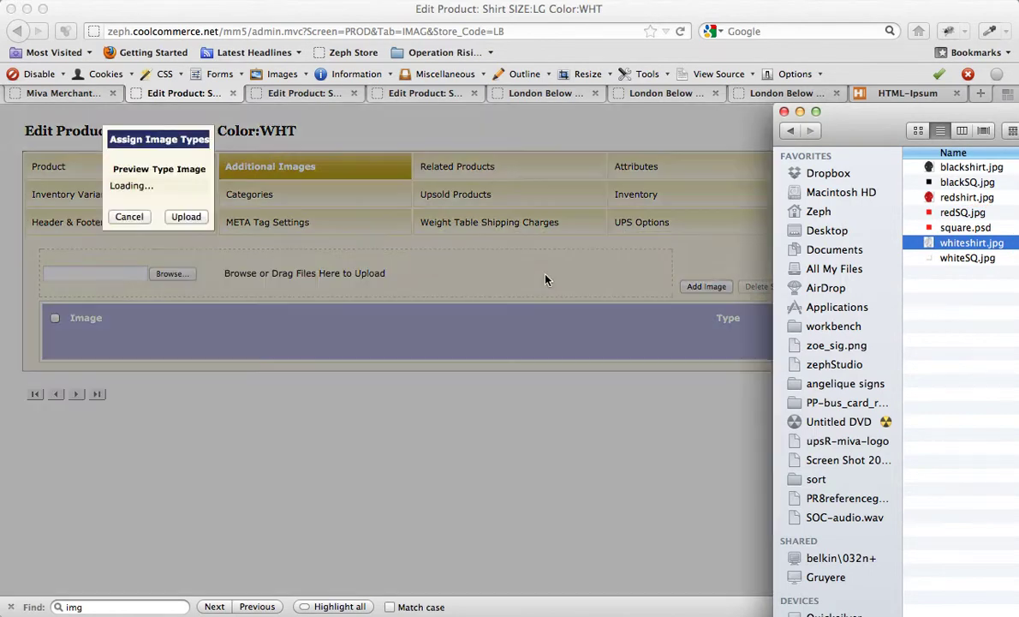
pyautogui.click(472, 258)
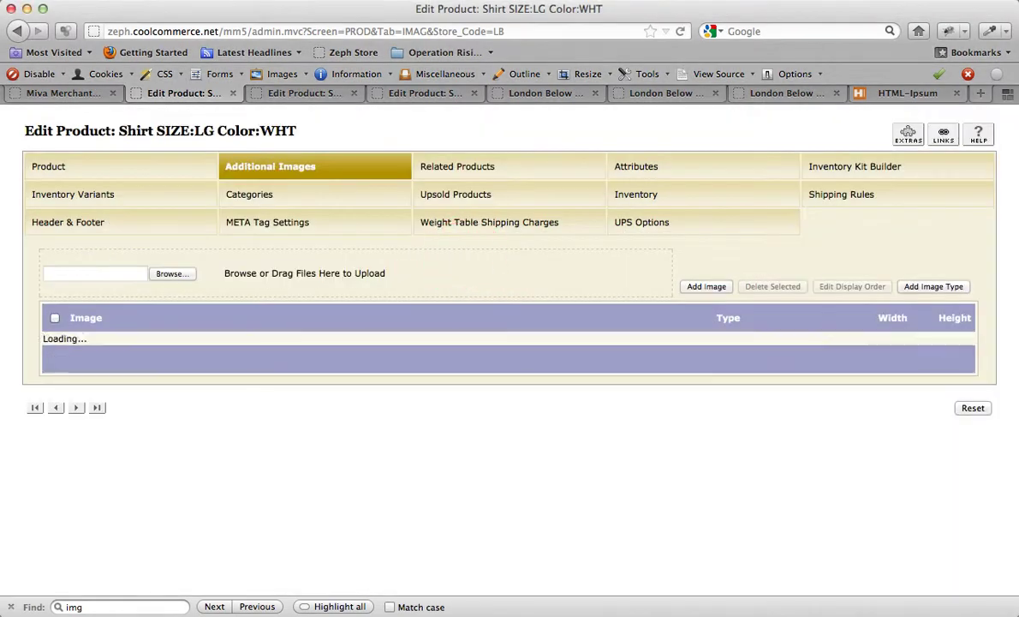
# Upload whiteshirt.jpg to the small white variant's additional images
pyautogui.hotkey('ctrl', 'Tab')
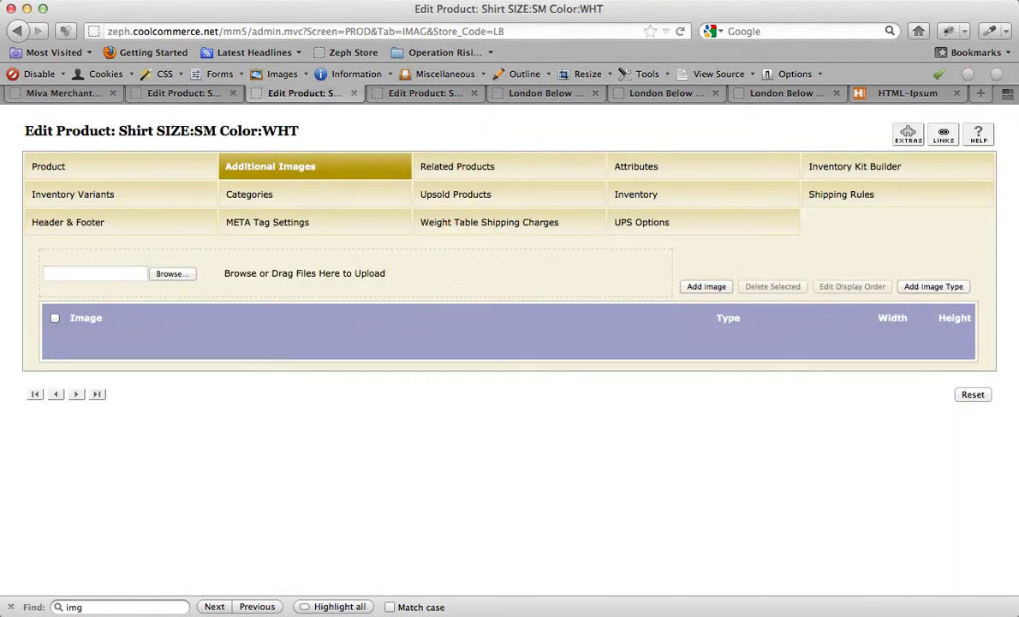
pyautogui.press('super+Tab')
pyautogui.click(971, 242)
pyautogui.moveTo(971, 242); pyautogui.dragTo(542, 254)
pyautogui.click(460, 259)
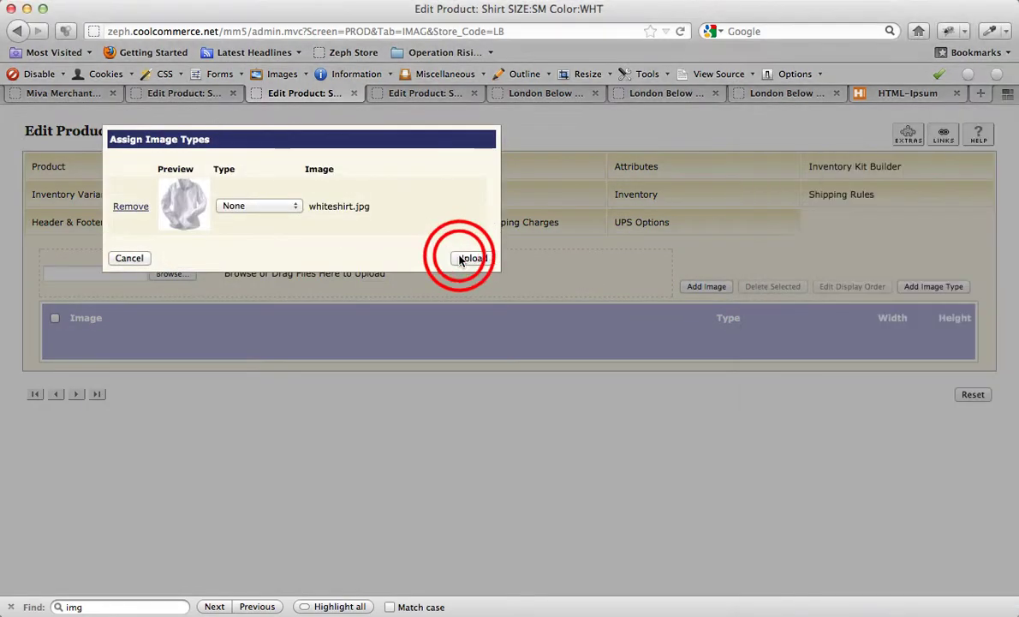
# Upload whiteshirt.jpg to the medium white variant's additional images
pyautogui.hotkey('ctrl', 'Tab')
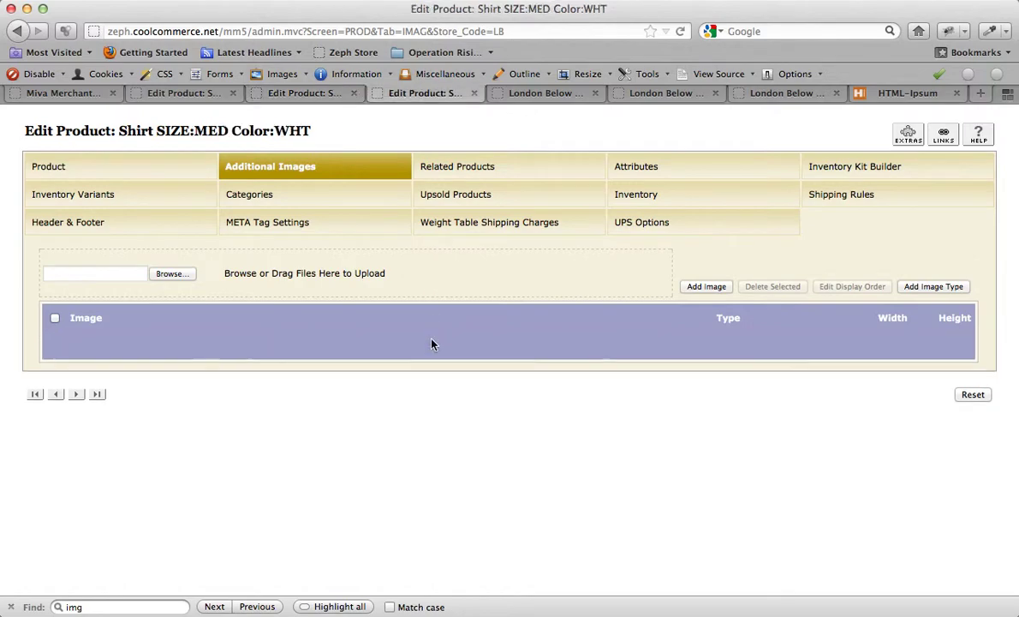
pyautogui.press('super+Tab')
pyautogui.moveTo(951, 250); pyautogui.dragTo(476, 254)
pyautogui.click(410, 318)
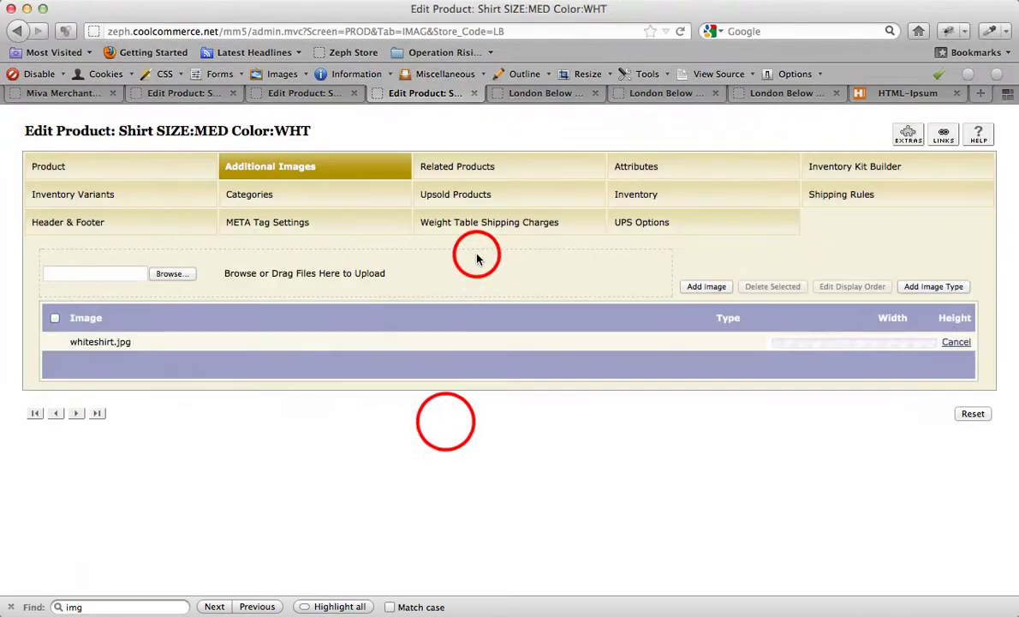
# Quick Find 'RED' and open the large, small and medium red variants' Additional Images in tabs
pyautogui.click(750, 149)
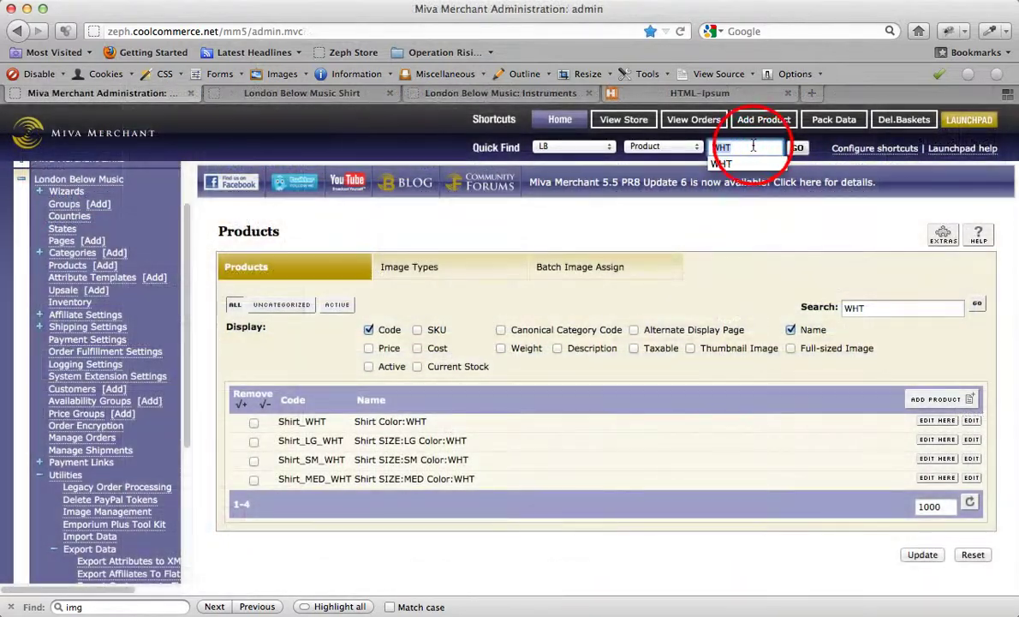
pyautogui.write('RED')
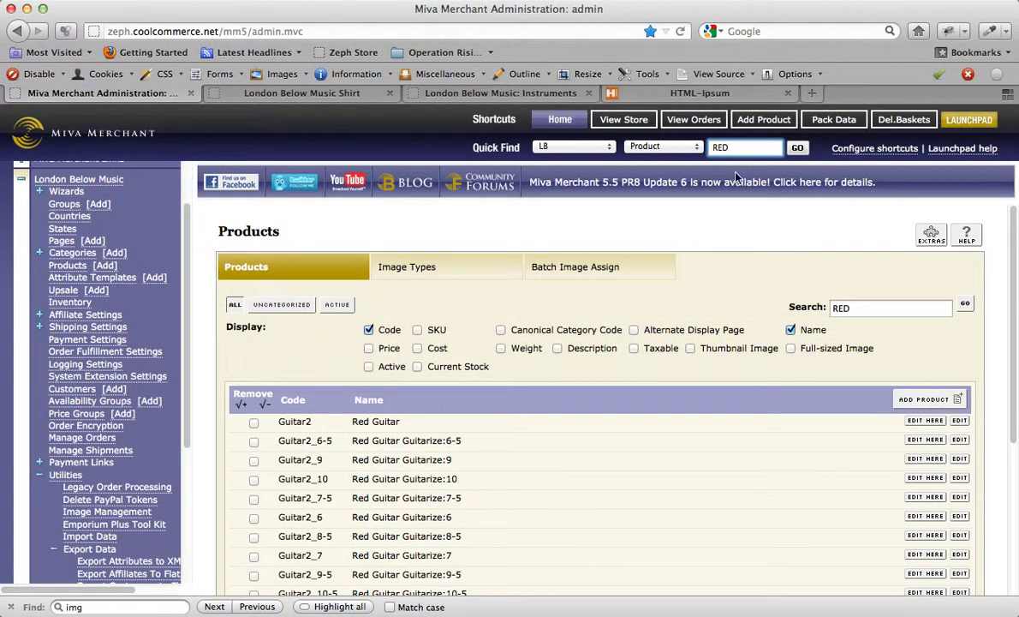
pyautogui.scroll(-5, 648, 397)
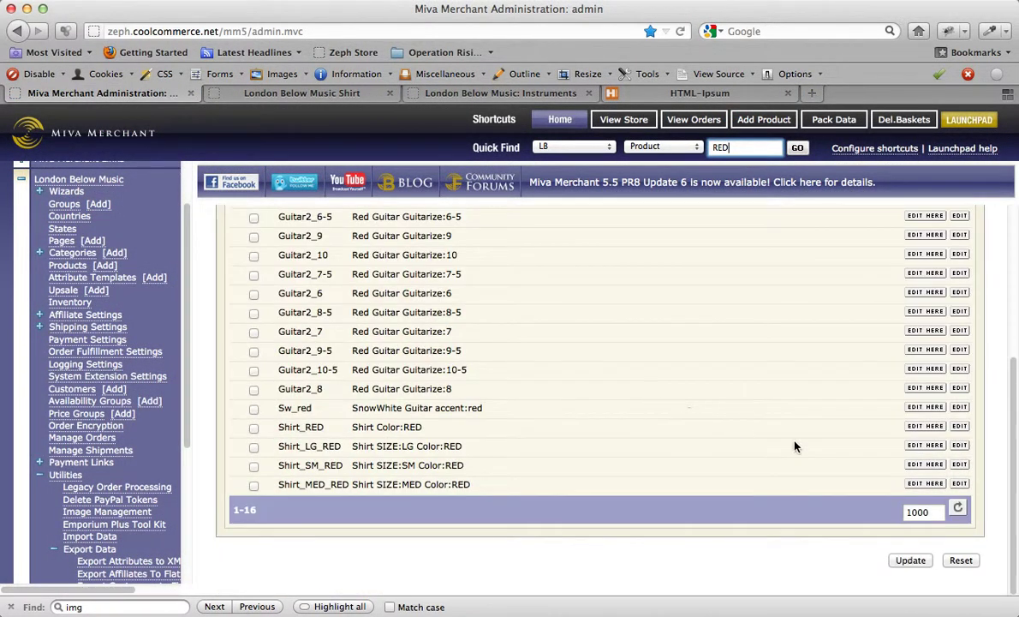
pyautogui.keyDown('super'); pyautogui.click(960, 446); pyautogui.keyUp('super')
pyautogui.keyDown('super'); pyautogui.click(960, 465); pyautogui.keyUp('super')
pyautogui.keyDown('super'); pyautogui.click(958, 484); pyautogui.keyUp('super')
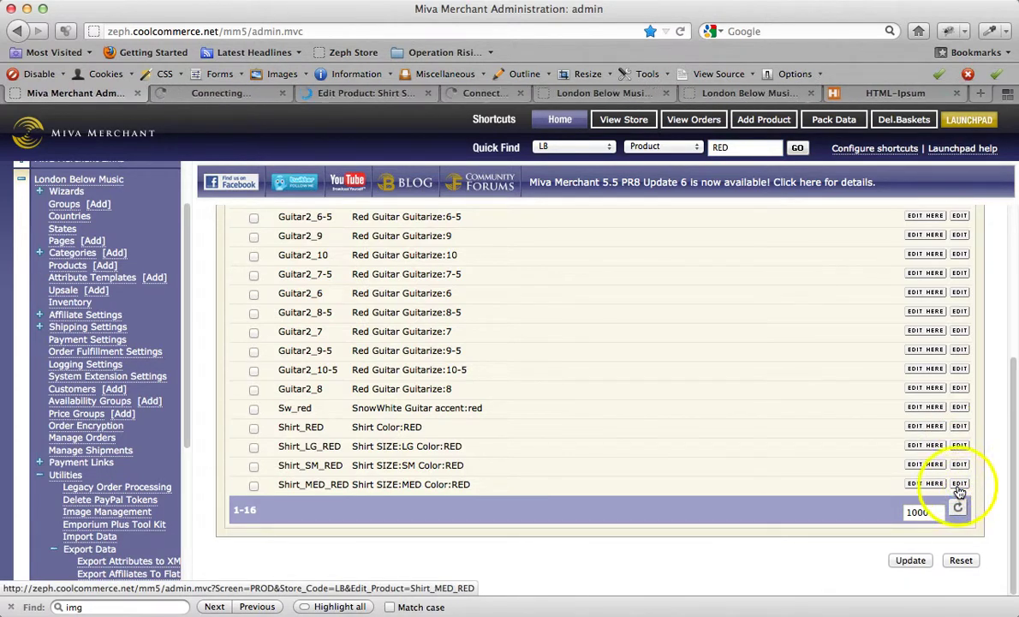
pyautogui.hotkey('ctrl', 'Tab')
pyautogui.hotkey('ctrl', 'Tab')
pyautogui.click(272, 169)
pyautogui.hotkey('ctrl', 'Tab')
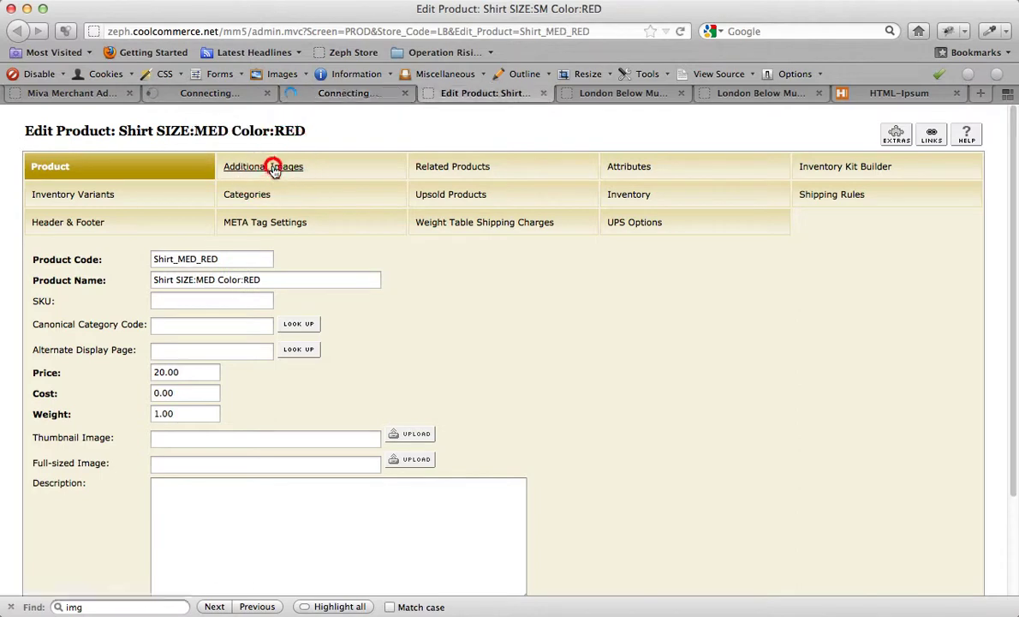
pyautogui.click(273, 168)
pyautogui.hotkey('ctrl', 'shift', 'Tab')
pyautogui.hotkey('ctrl', 'shift', 'Tab')
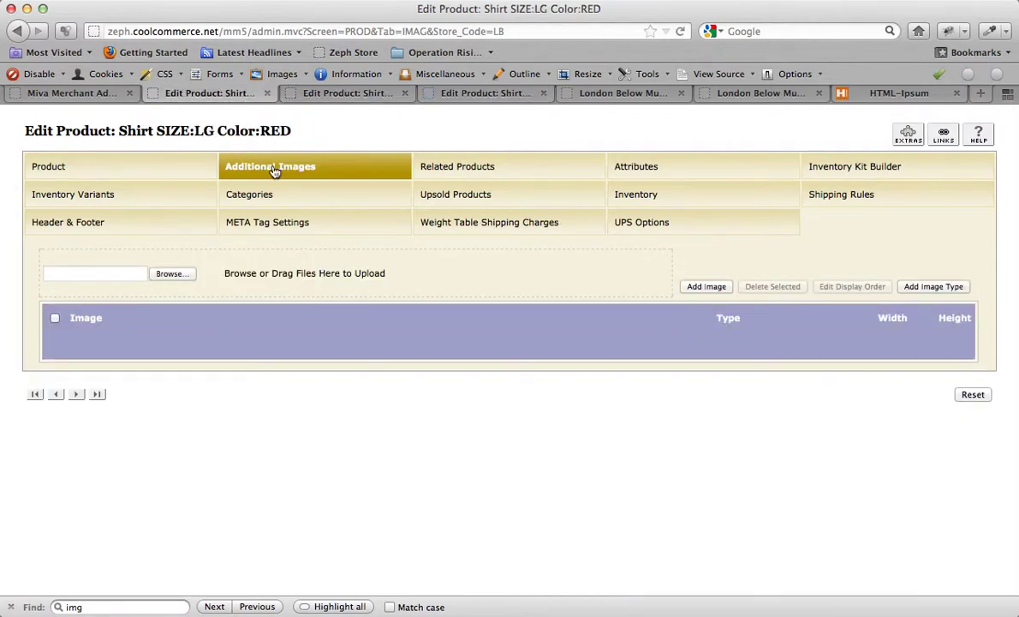
# Upload redshirt.jpg to the large red variant's additional images
pyautogui.press('super+Tab')
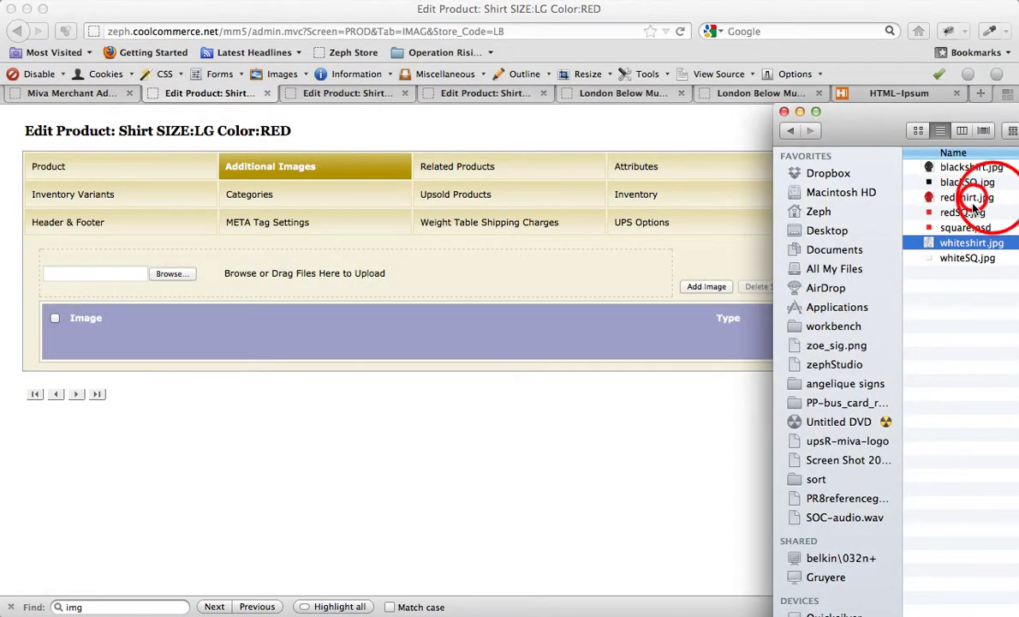
pyautogui.moveTo(966, 198); pyautogui.dragTo(501, 274)
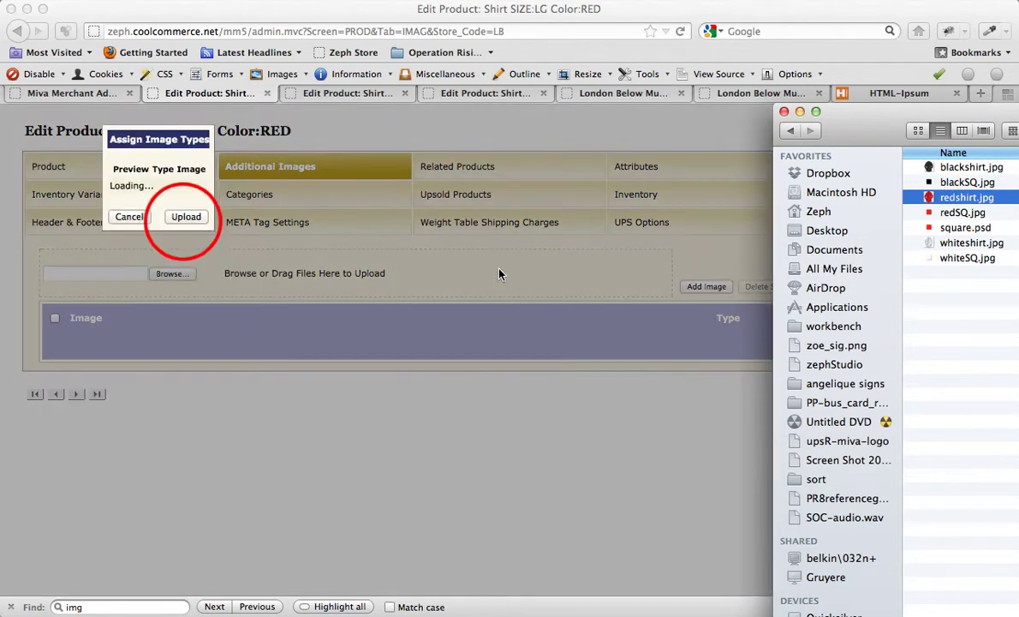
pyautogui.click(170, 204)
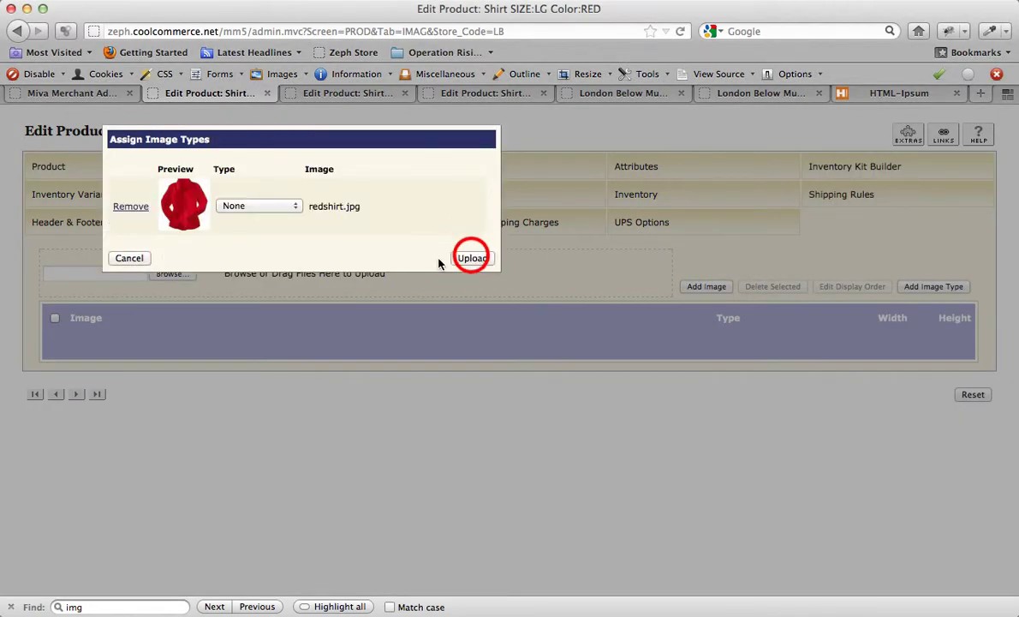
pyautogui.click(472, 259)
# Upload redshirt.jpg to the small red variant's additional images
pyautogui.hotkey('ctrl', 'Tab')
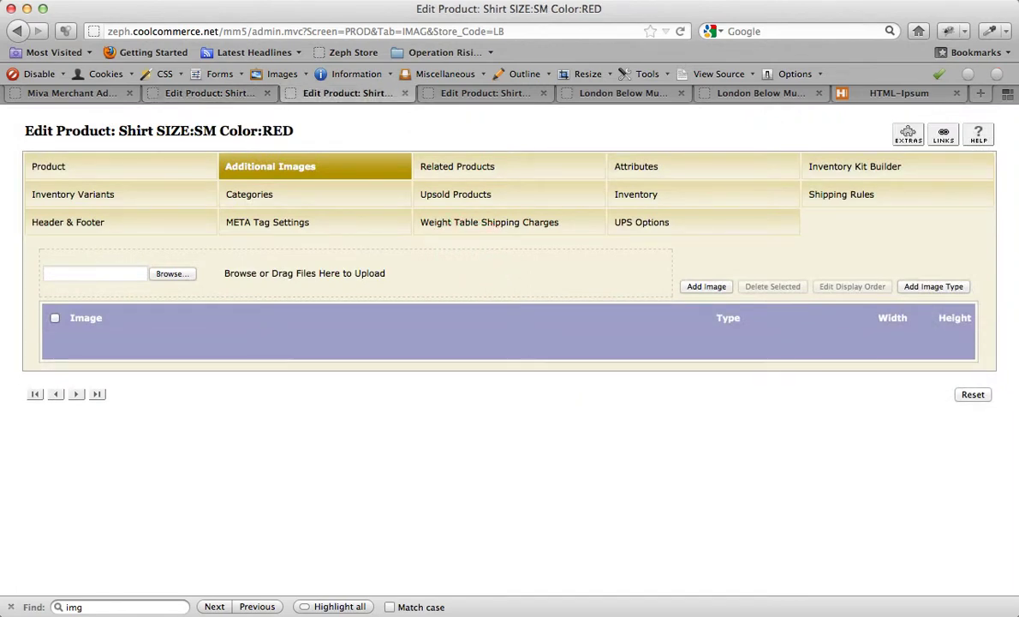
pyautogui.press('super+Tab')
pyautogui.moveTo(942, 198); pyautogui.dragTo(512, 272)
pyautogui.click(476, 263)
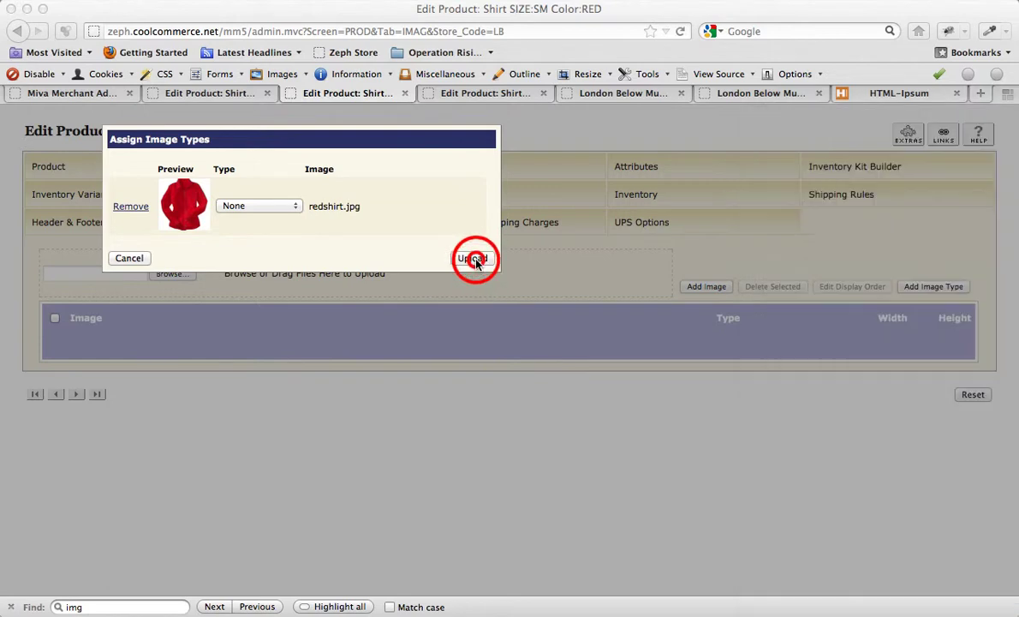
# Drop redshirt.jpg into the medium red variant's additional images upload area
pyautogui.hotkey('ctrl', 'Tab')
pyautogui.press('super+Tab')
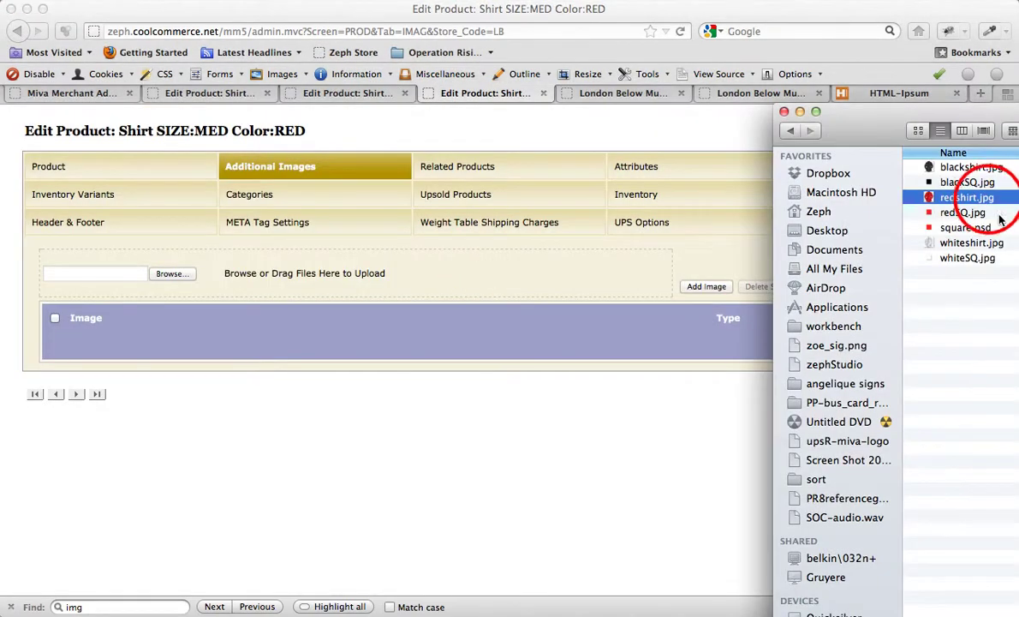
pyautogui.moveTo(937, 198); pyautogui.dragTo(504, 274)
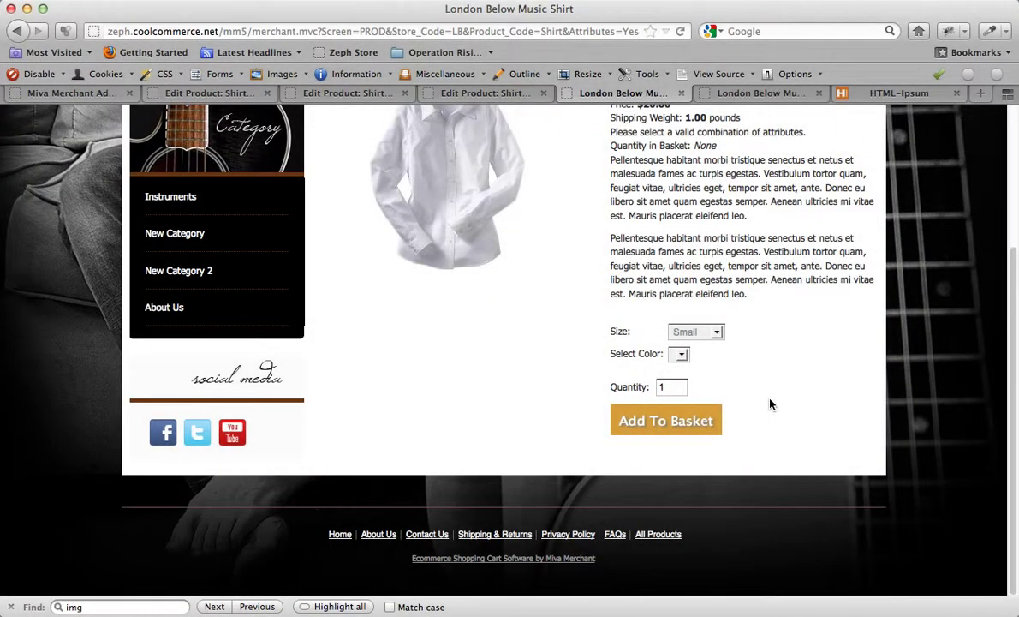
# Reload the storefront Shirt page and try the red and black colour swatches
pyautogui.press('super+r')
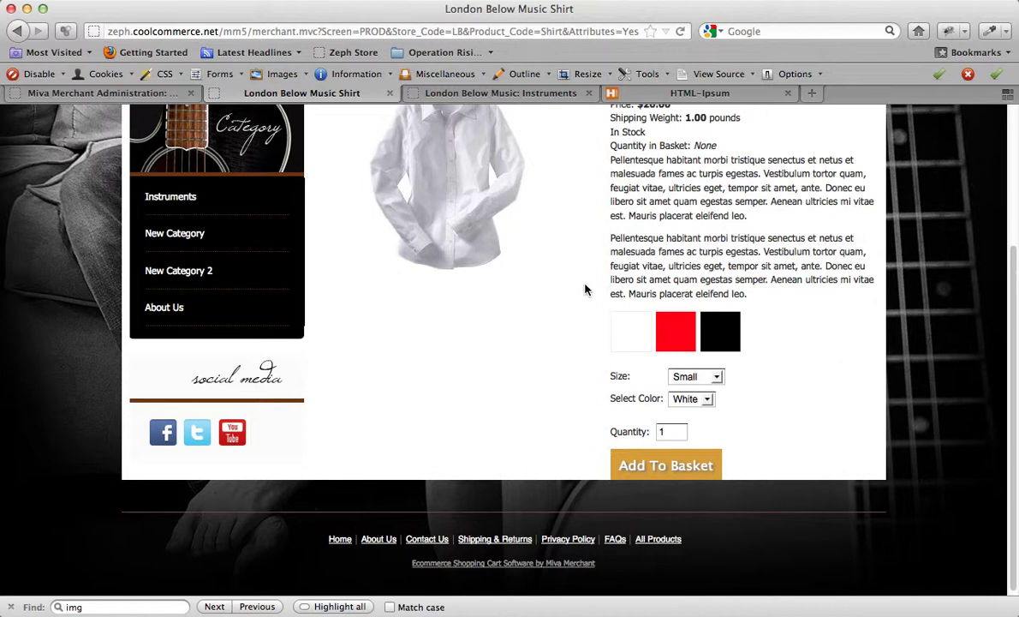
pyautogui.click(674, 338)
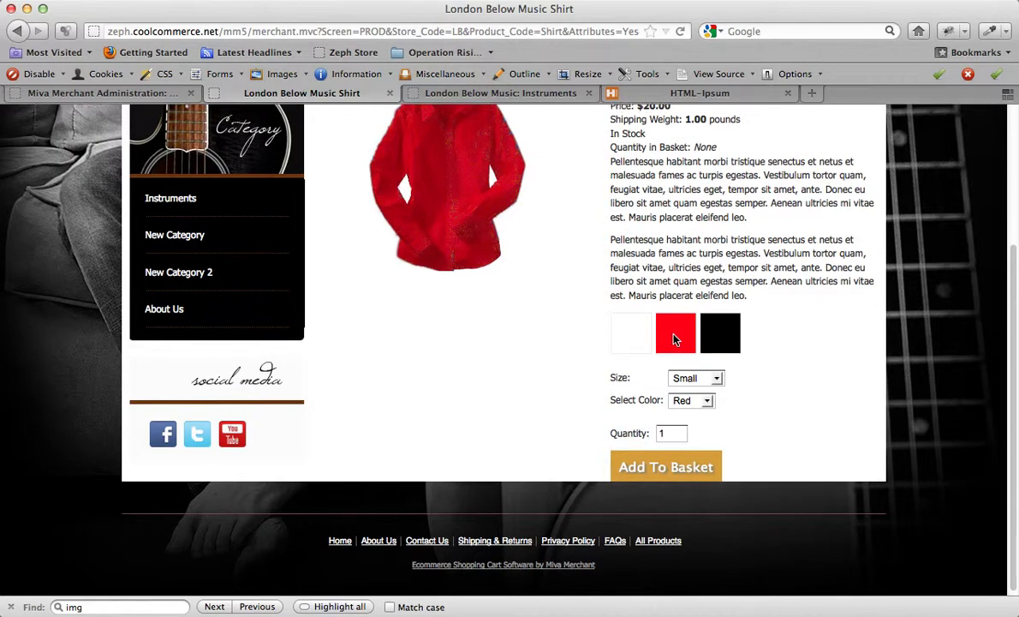
pyautogui.scroll(3, 674, 339)
pyautogui.click(721, 429)
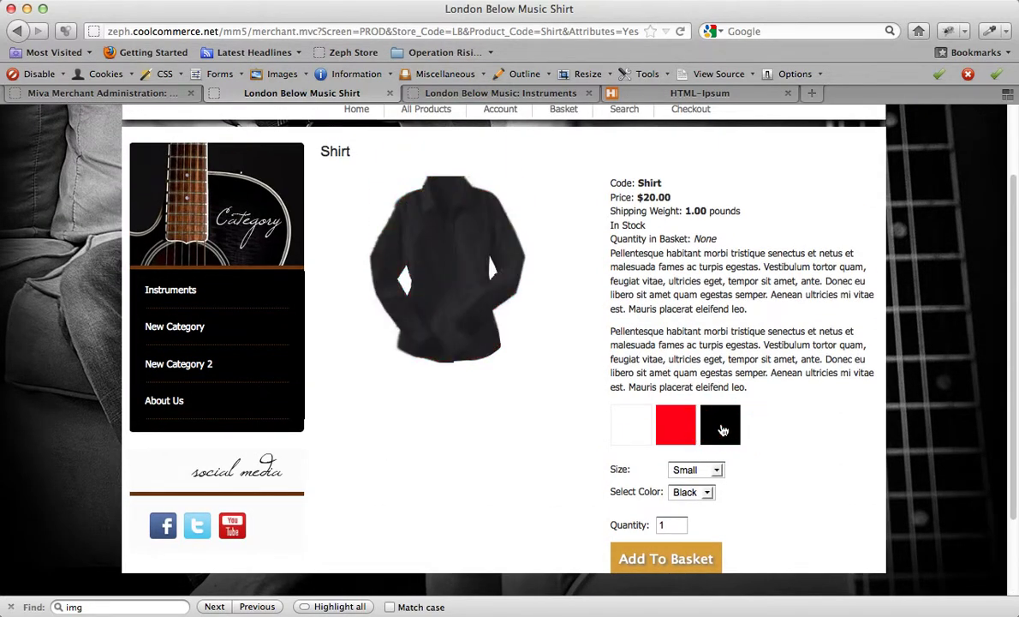
# Choose White, Red, then Black from Select Color and enlarge the black shirt image to confirm it
pyautogui.click(707, 493)
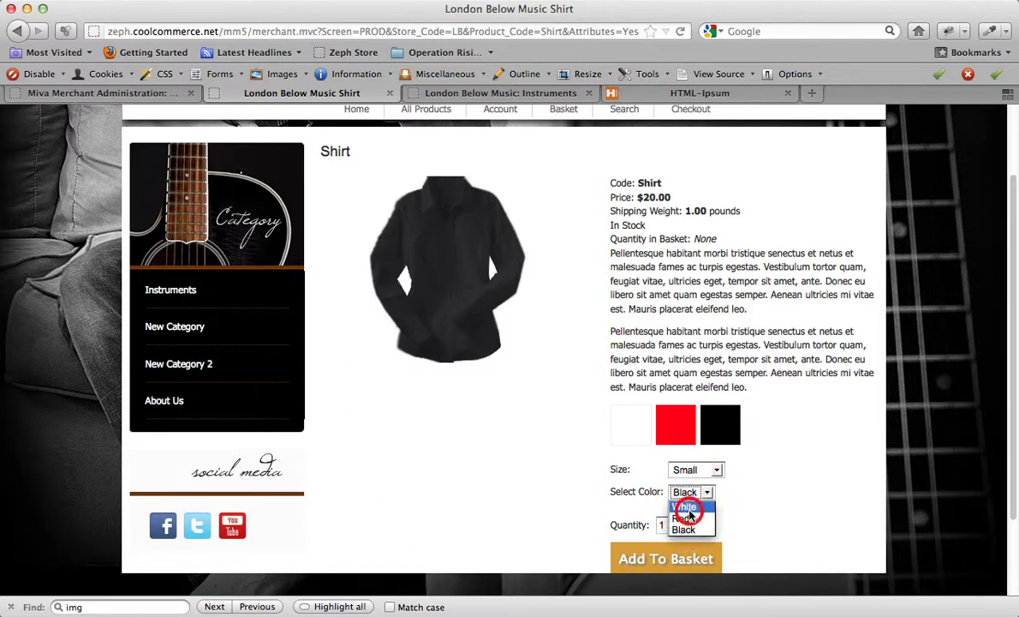
pyautogui.click(688, 509)
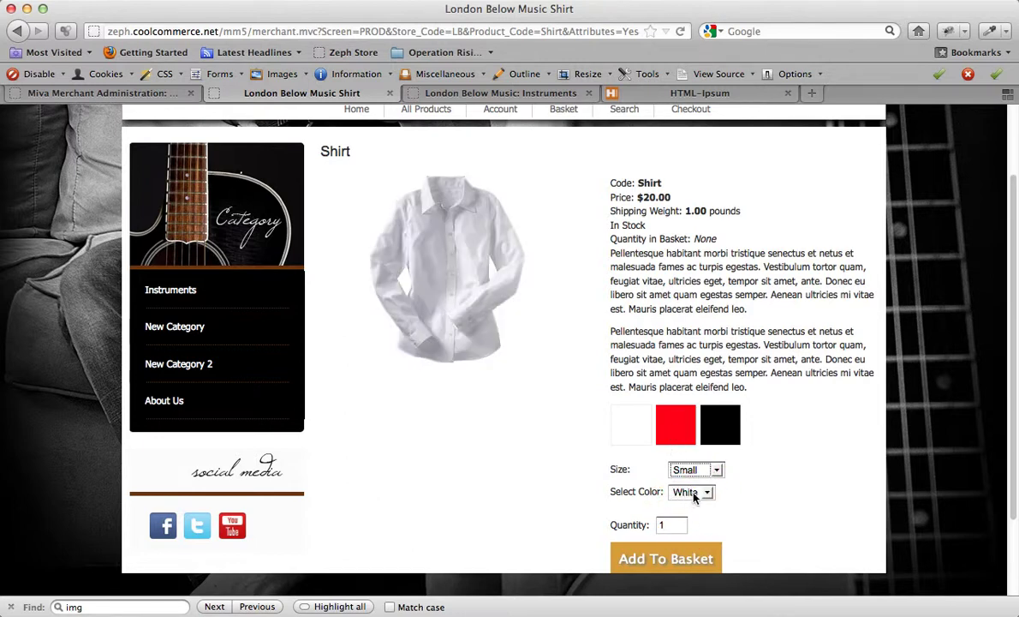
pyautogui.click(696, 494)
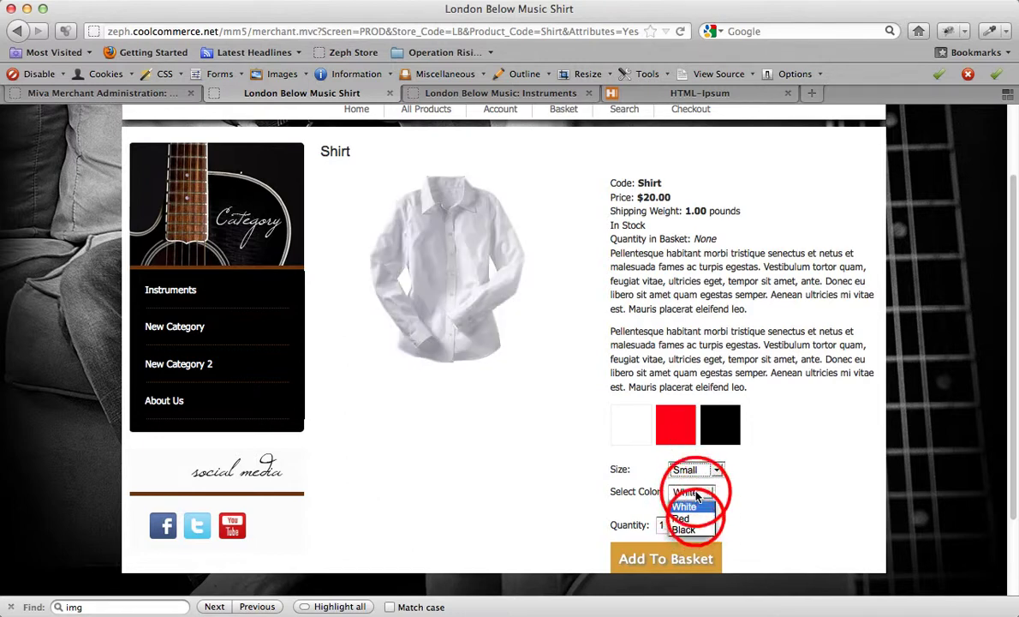
pyautogui.click(696, 519)
pyautogui.click(696, 493)
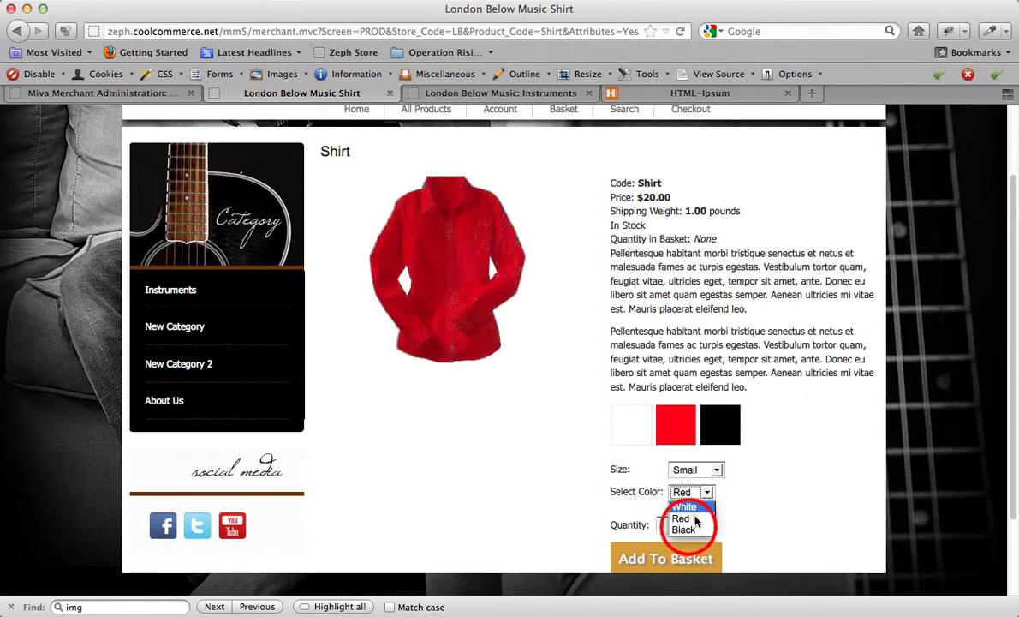
pyautogui.click(690, 530)
pyautogui.click(408, 242)
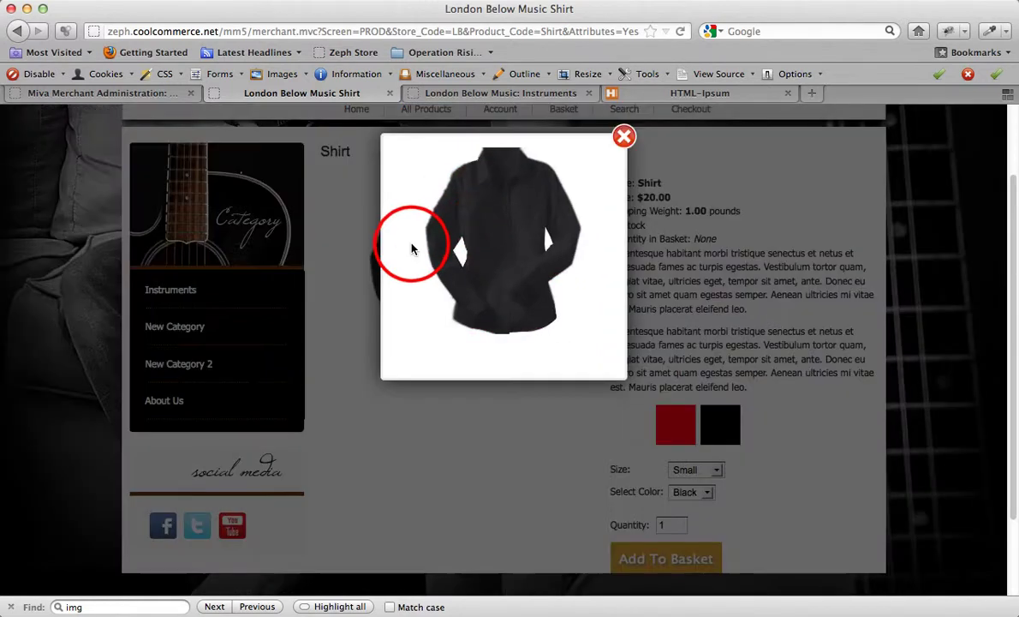
pyautogui.click(623, 135)
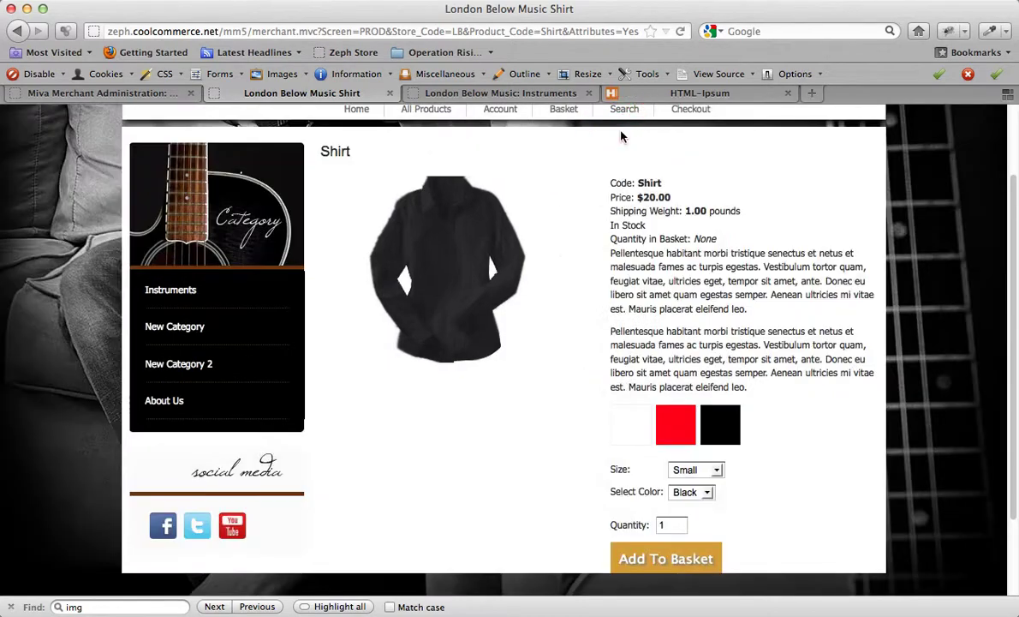